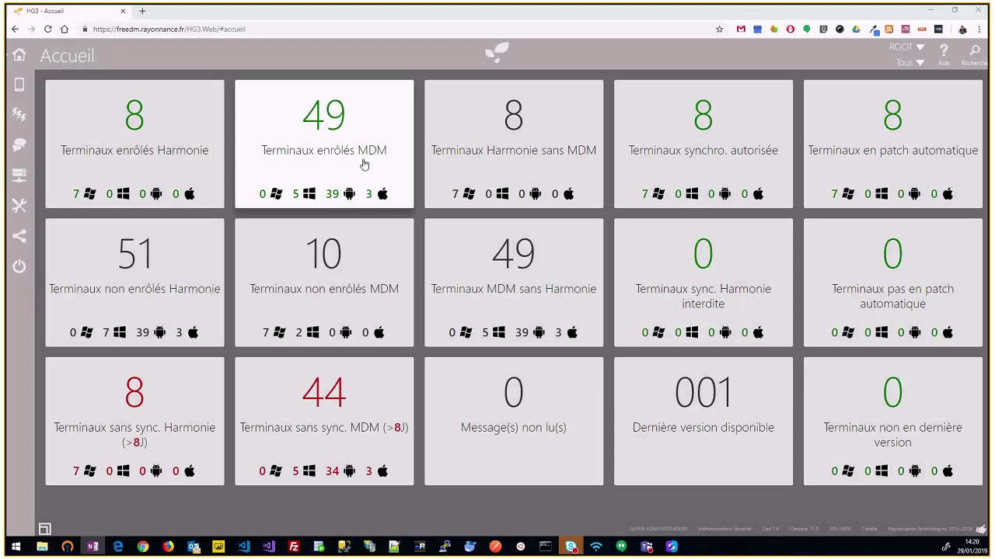
# Open the 'Terminaux enrôlés MDM' list of 49 devices from the home dashboard tile
pyautogui.click(327, 126)
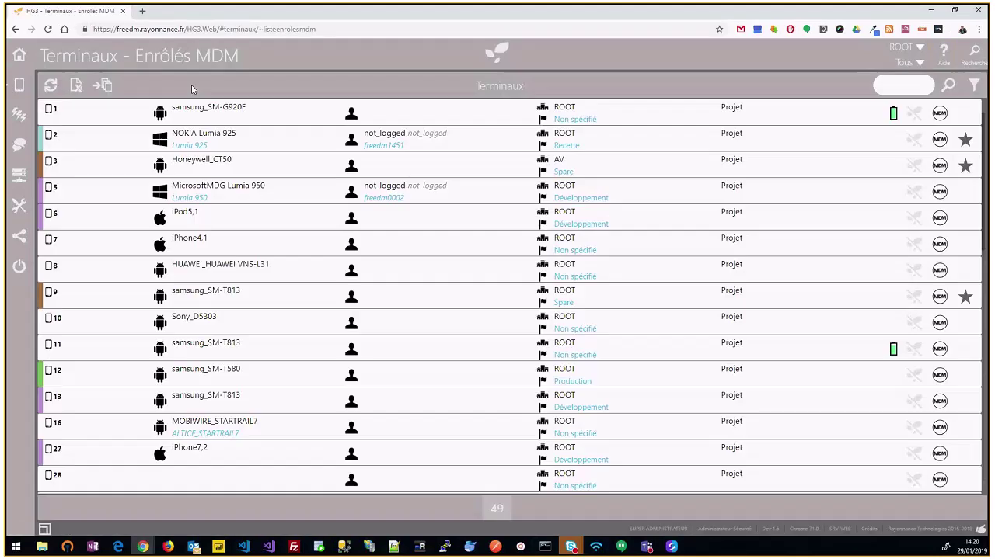
pyautogui.click(19, 55)
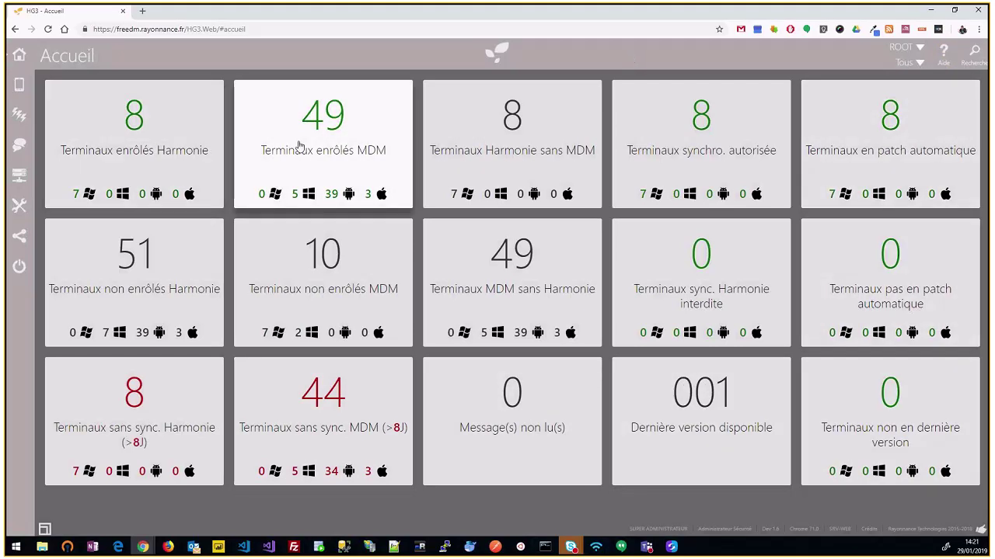
pyautogui.click(301, 198)
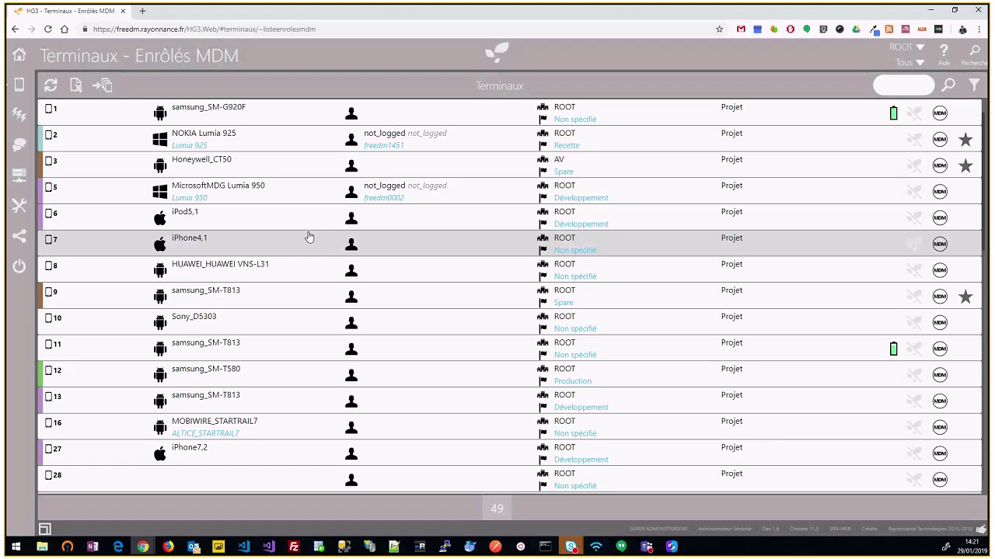
pyautogui.click(901, 47)
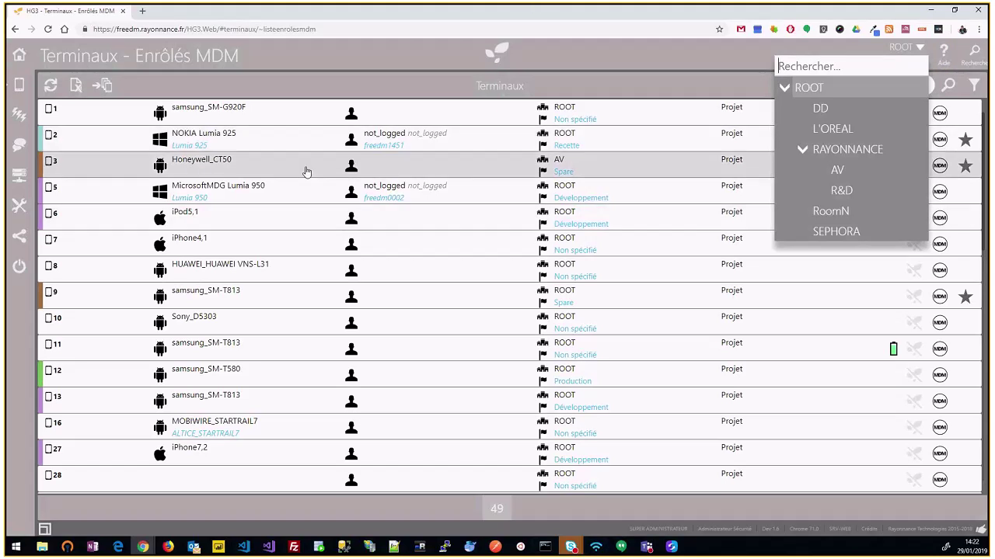
pyautogui.click(216, 219)
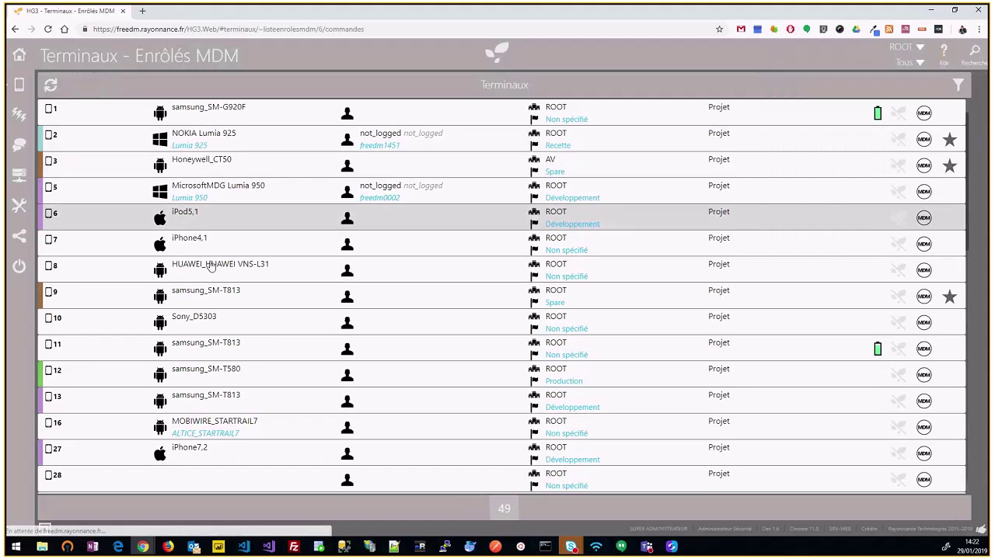
pyautogui.click(189, 210)
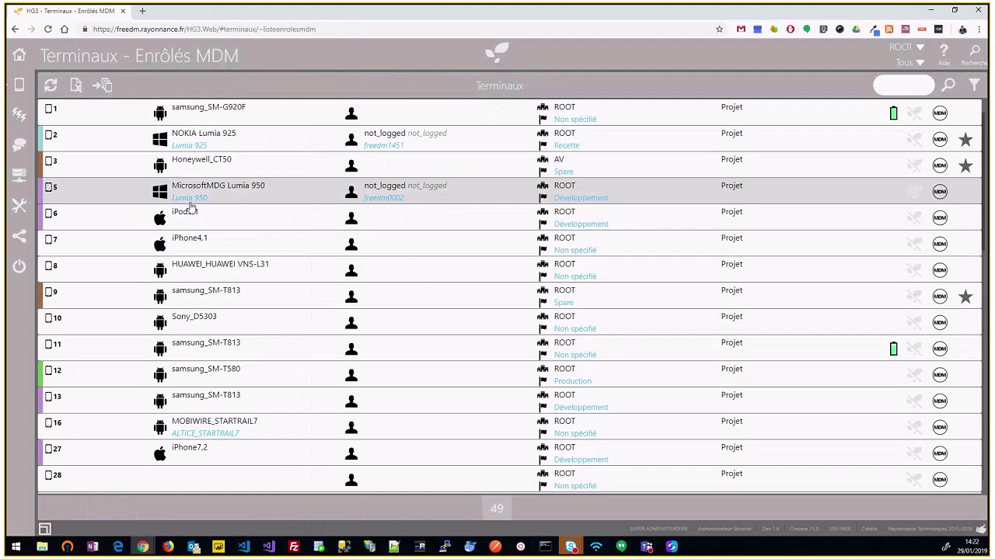
pyautogui.scroll(-2, 190, 206)
# Change device 12 (samsung_SM-T580) to site ROOT > RAYONNANCE > R&D
pyautogui.click(355, 271)
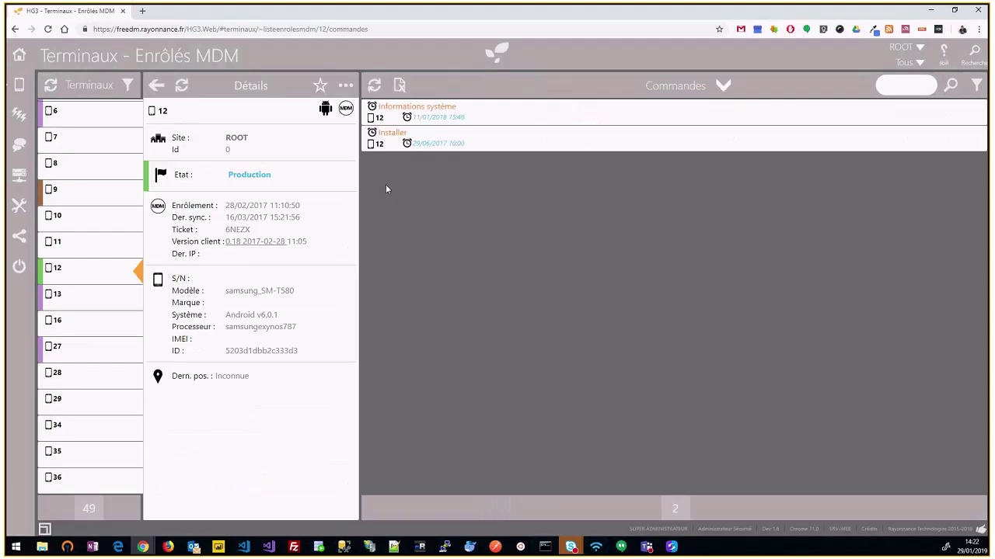
pyautogui.click(344, 85)
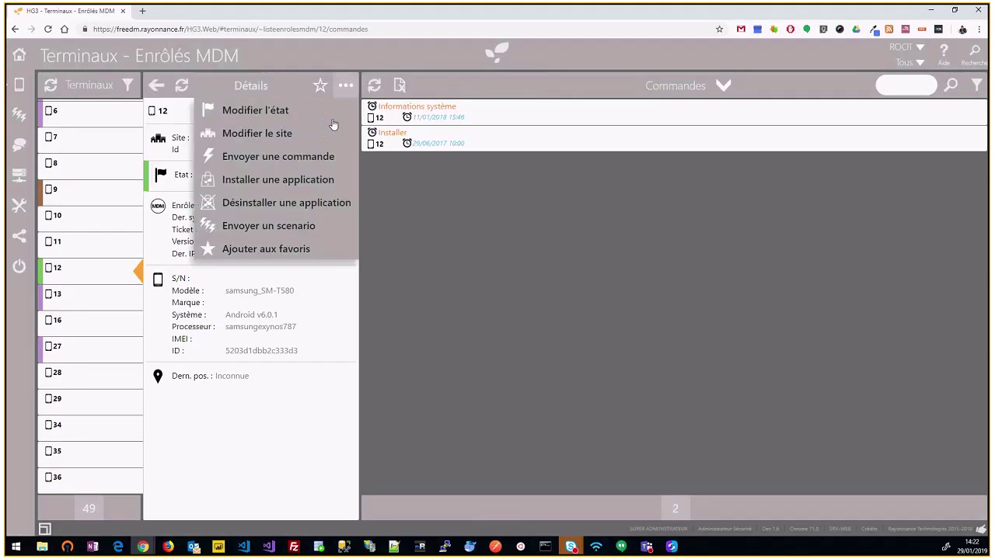
pyautogui.click(264, 134)
pyautogui.click(412, 272)
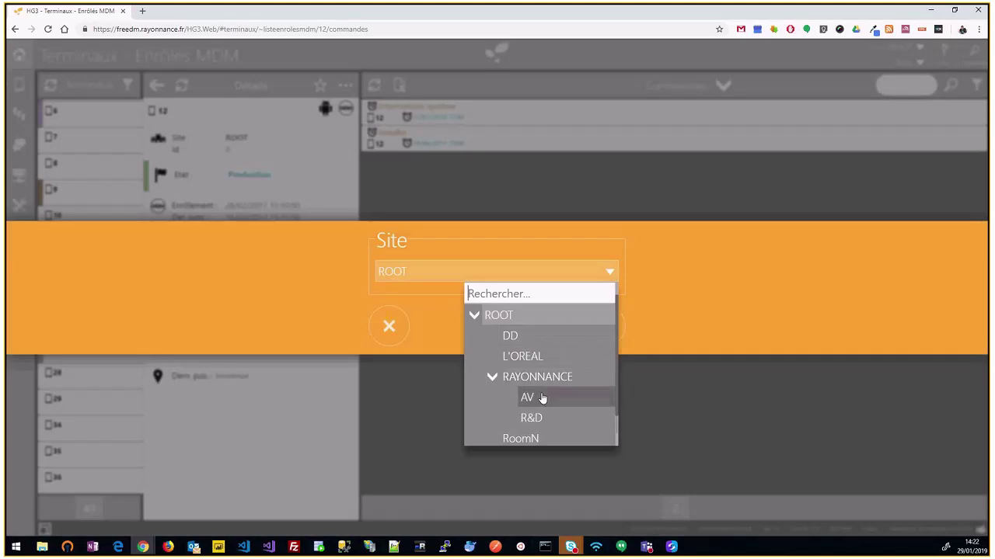
pyautogui.click(531, 419)
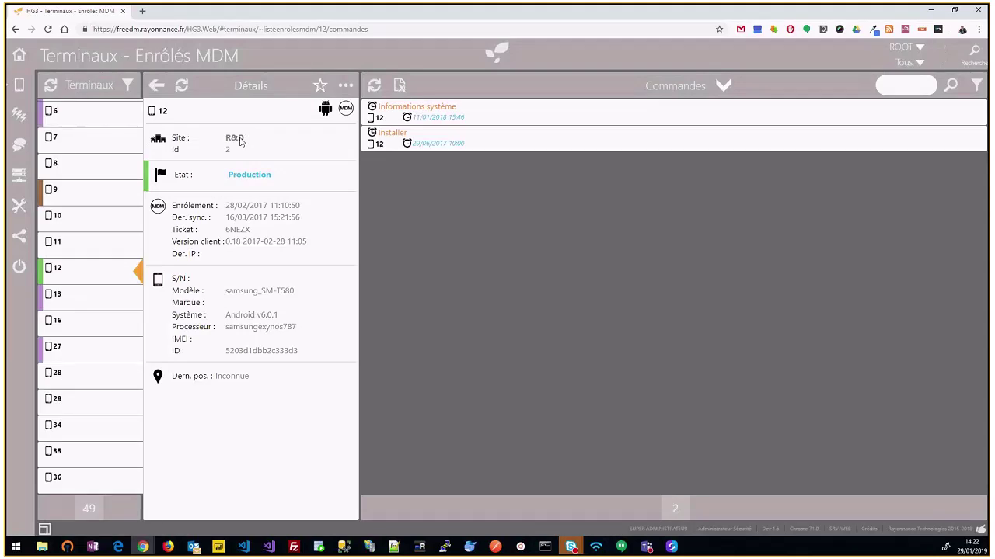
# Close the device detail panels and collapse RAYONNANCE in the site filter tree
pyautogui.click(156, 85)
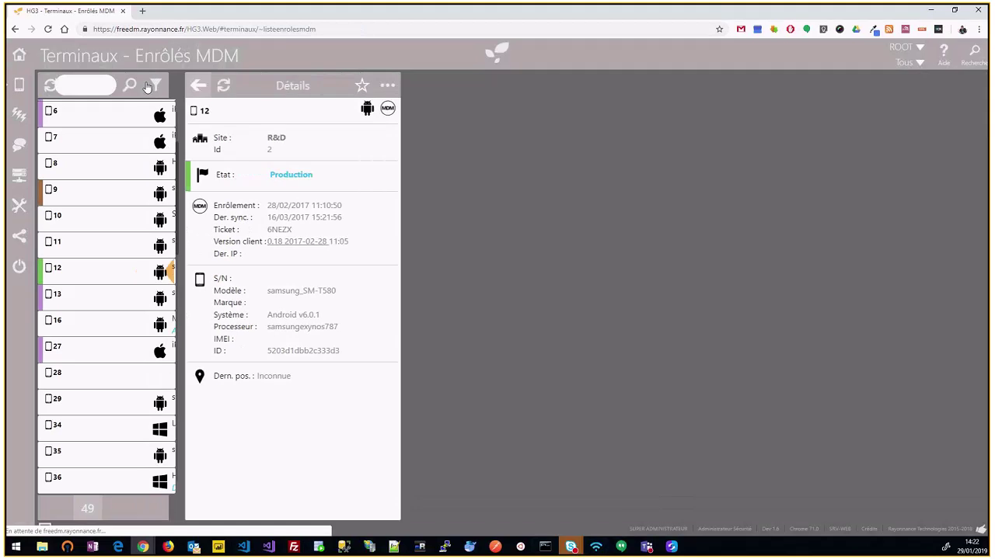
pyautogui.click(198, 85)
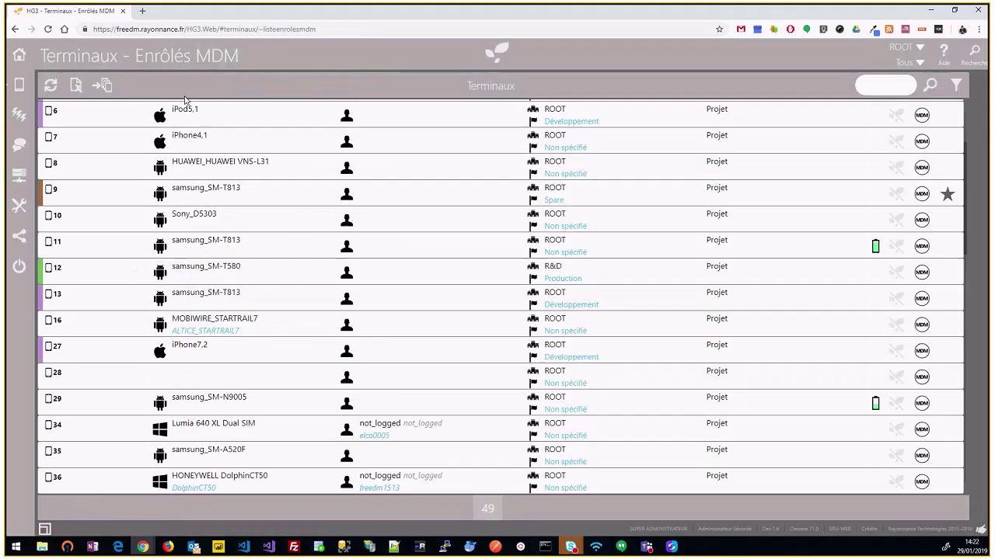
pyautogui.click(891, 64)
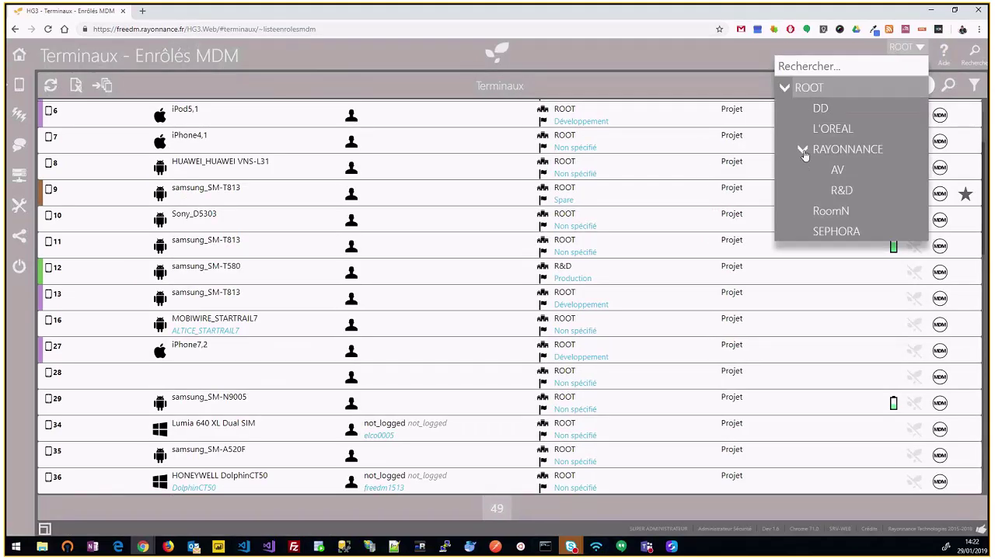
pyautogui.click(803, 151)
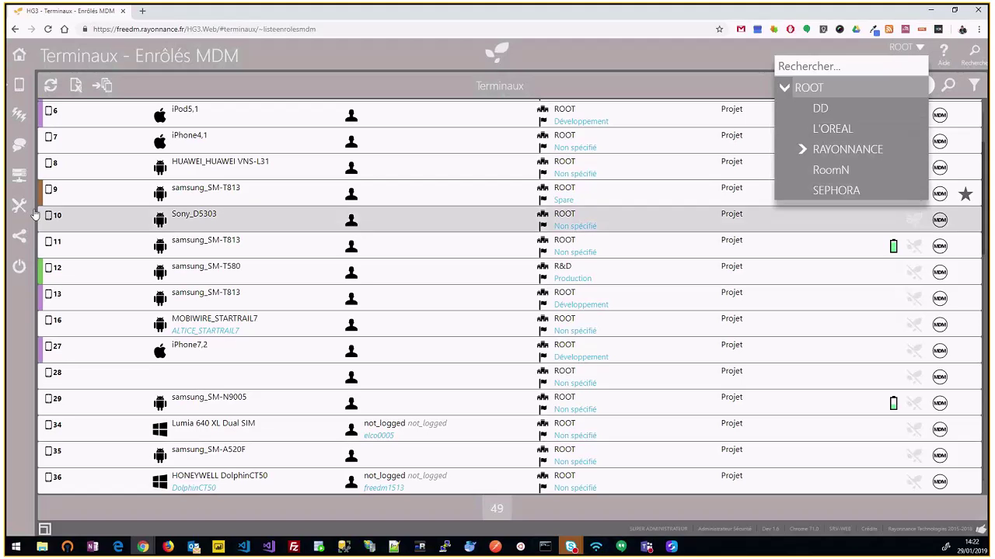
# Open Administration > Adresses IP des sites, then switch to the harmonie-mdm01 server's window
pyautogui.moveTo(30, 212)
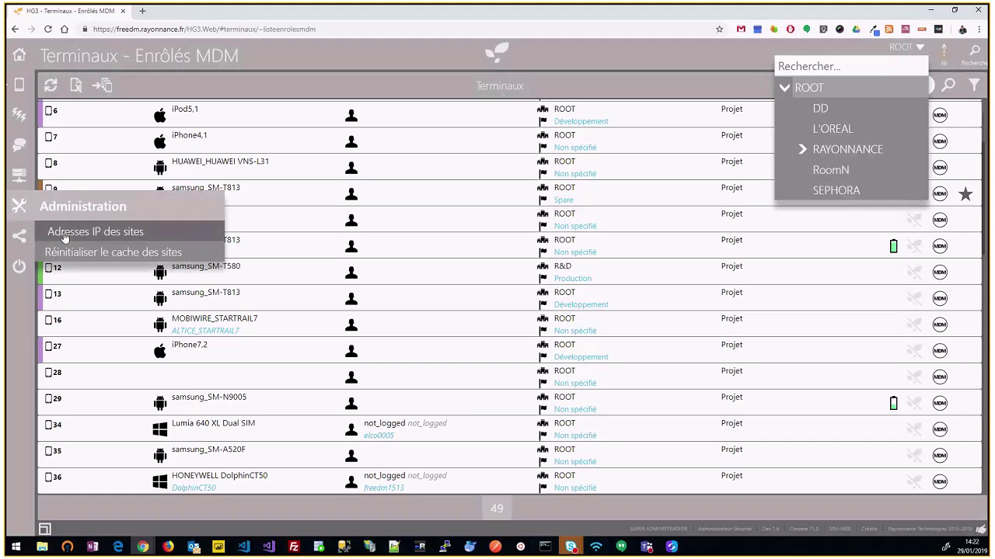
pyautogui.click(64, 237)
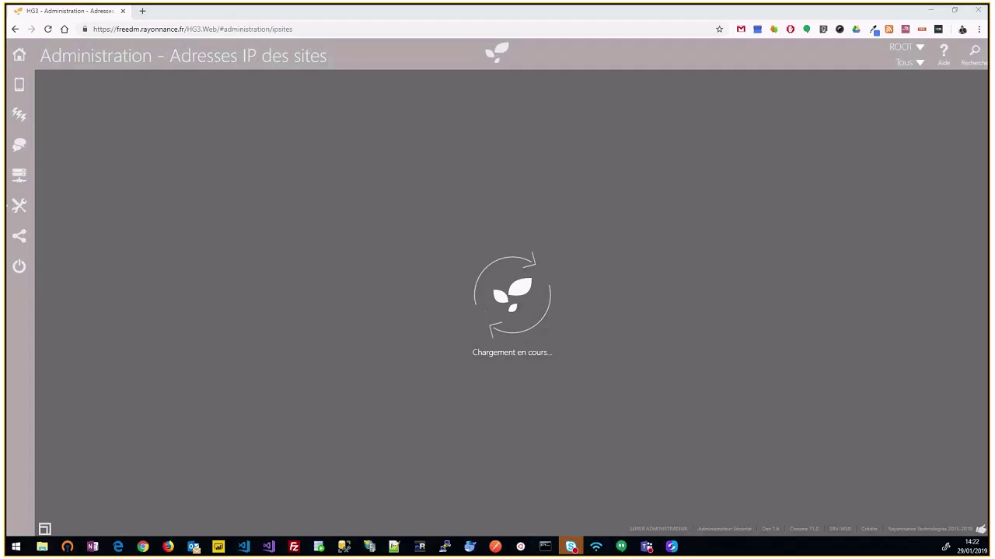
pyautogui.hotkey('ctrl', 'n')
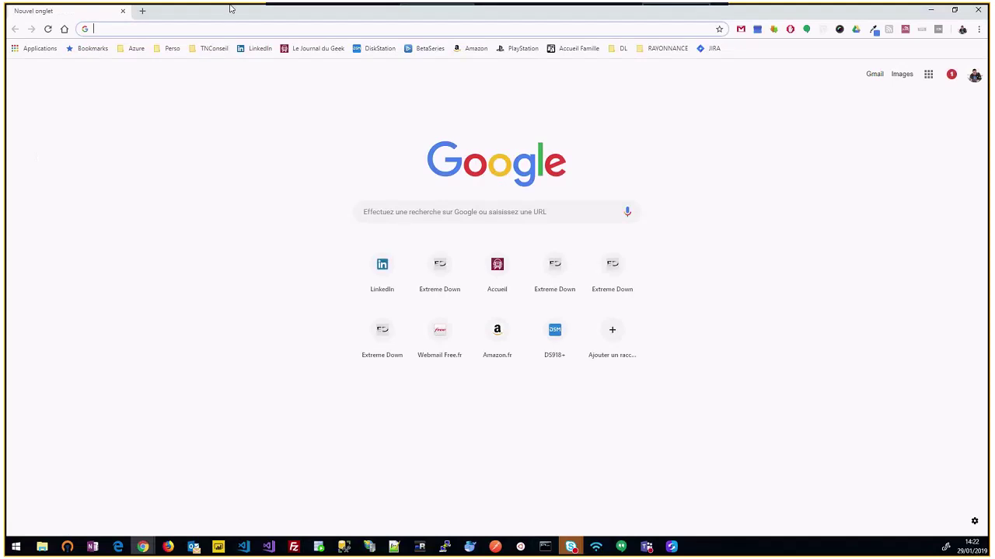
pyautogui.hotkey('ctrl', 'w')
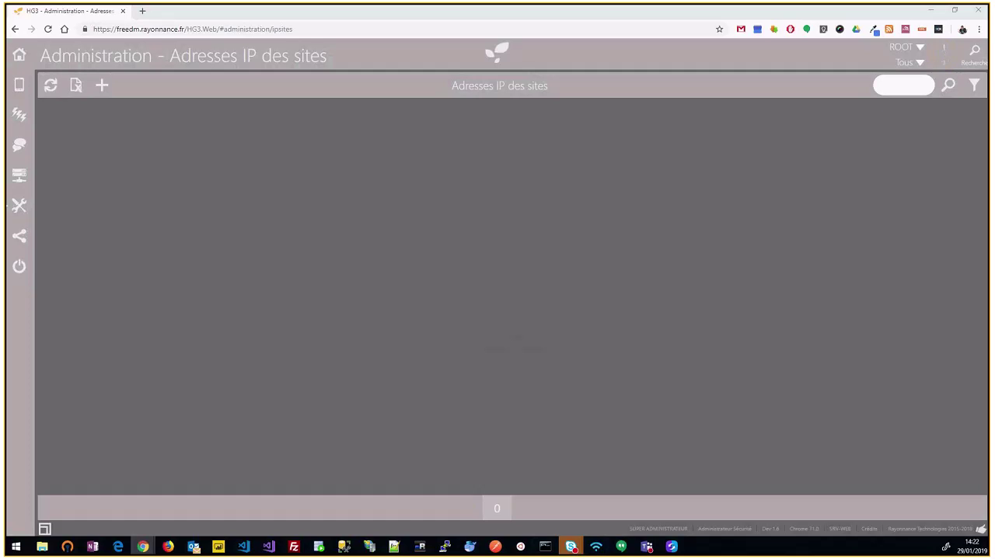
pyautogui.hotkey('alt', 'Tab')
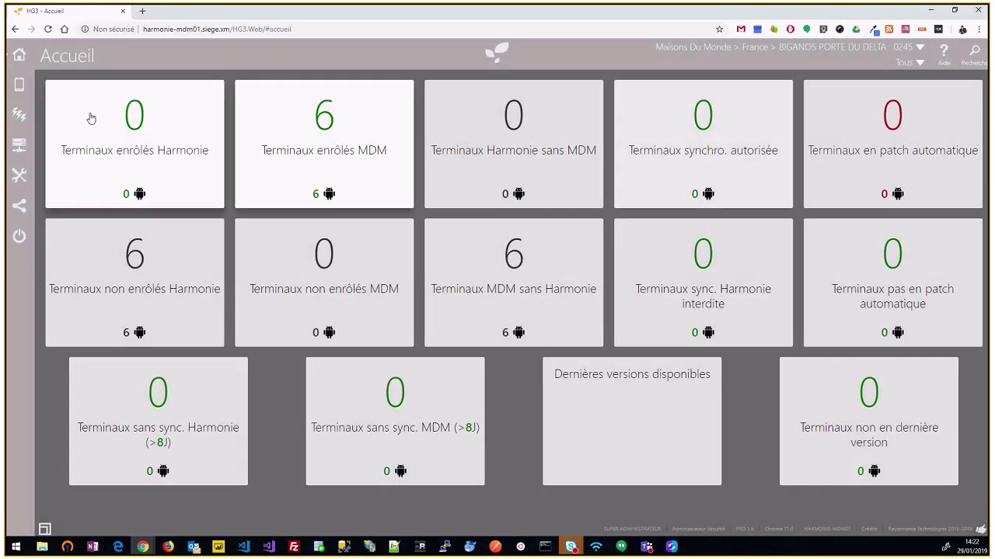
# On the second server, browse site IP addresses for all Maisons Du Monde sites, then switch back
pyautogui.moveTo(19, 176)
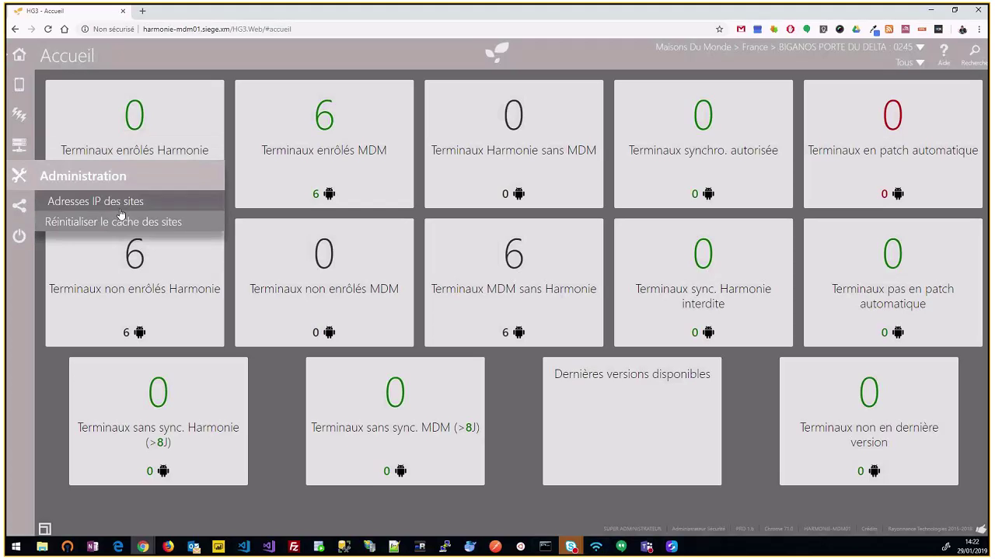
pyautogui.click(120, 208)
pyautogui.click(705, 48)
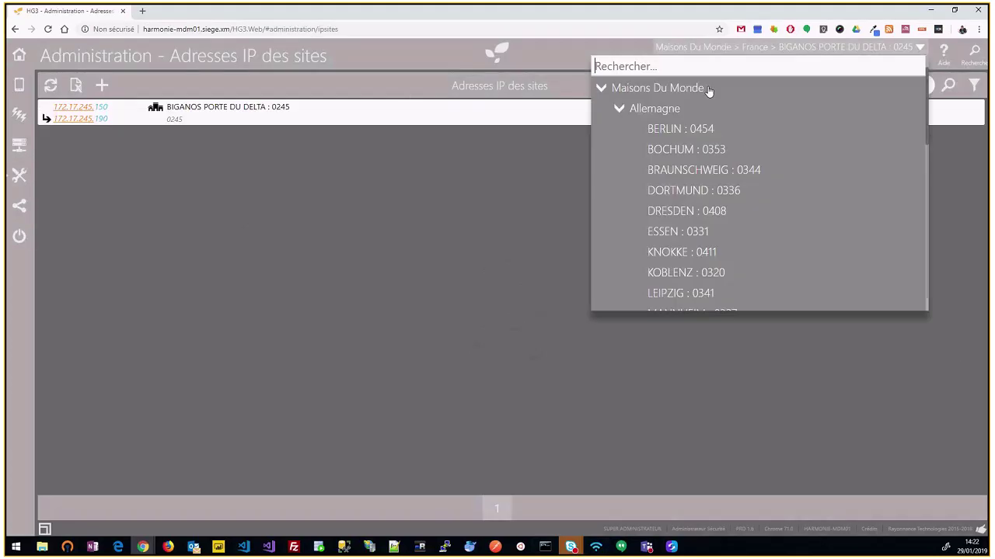
pyautogui.click(669, 90)
pyautogui.scroll(-15, 348, 361)
pyautogui.scroll(-10, 197, 381)
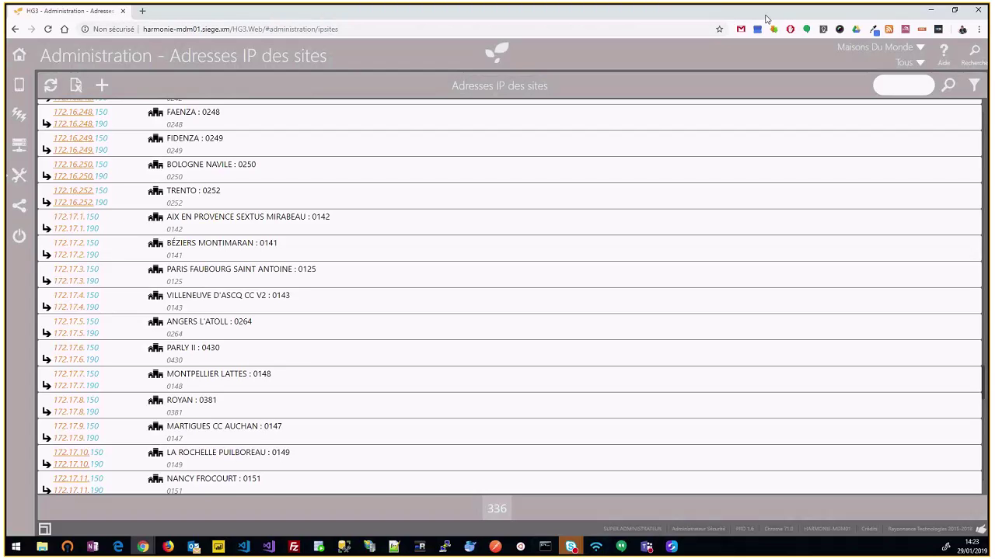
pyautogui.moveTo(766, 17); pyautogui.dragTo(994, 47)
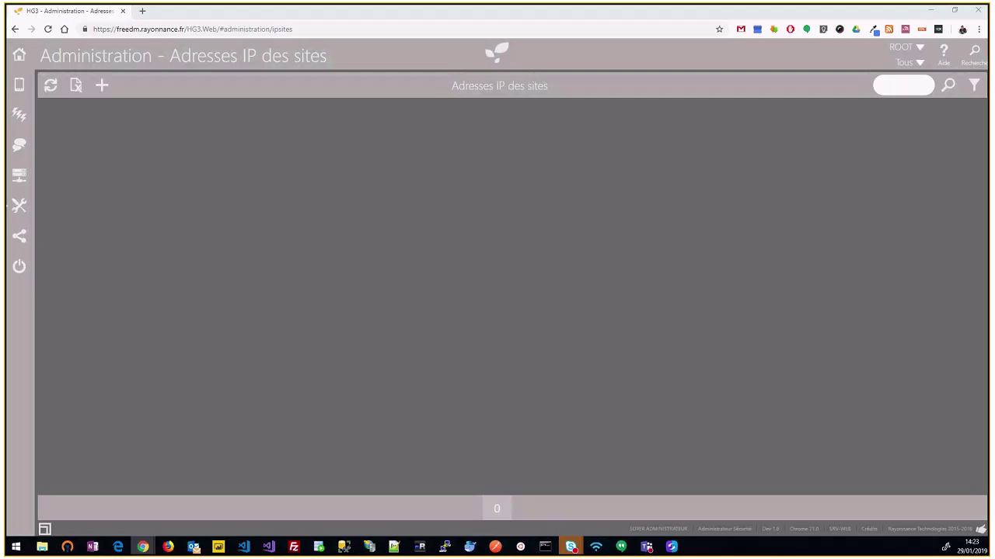
# Return to the FreeDM server's Accueil dashboard showing 49 MDM-enrolled devices
pyautogui.click(23, 59)
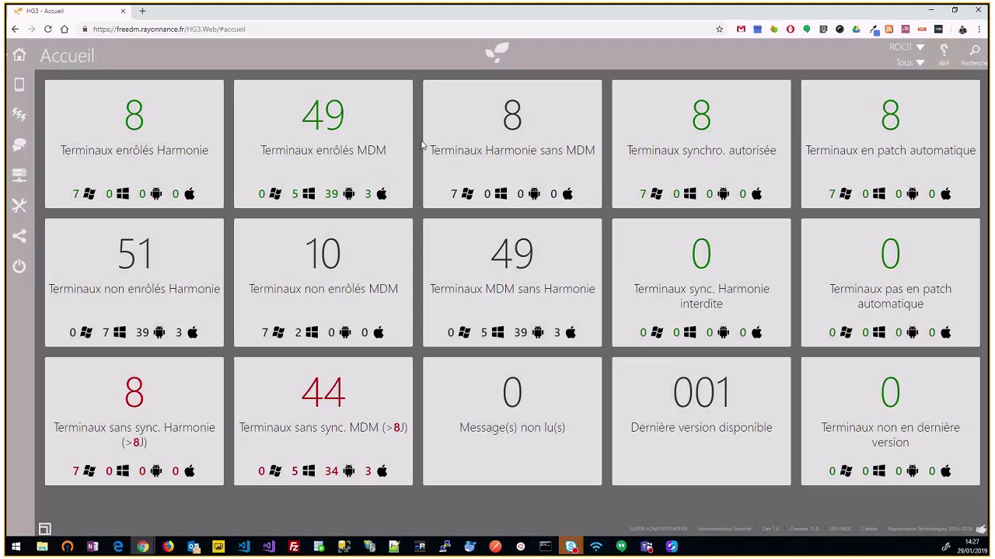
# Scope the dashboard to ROOT > RAYONNANCE and open the device status filter list
pyautogui.click(903, 47)
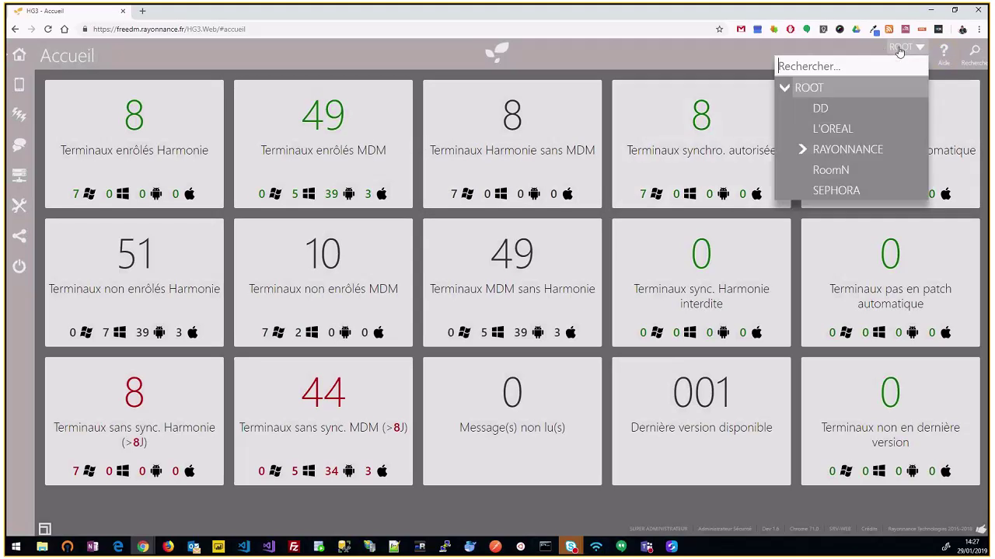
pyautogui.click(801, 153)
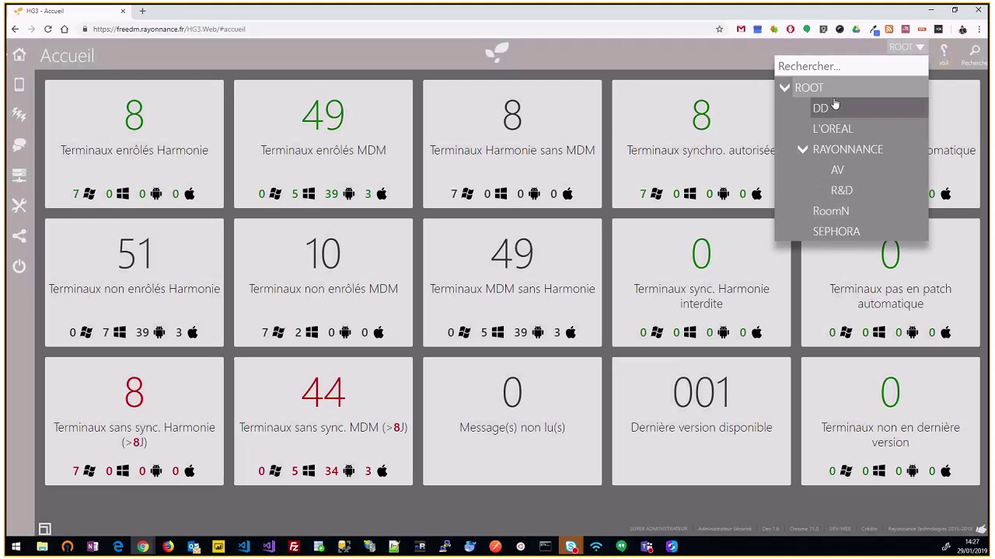
pyautogui.click(840, 151)
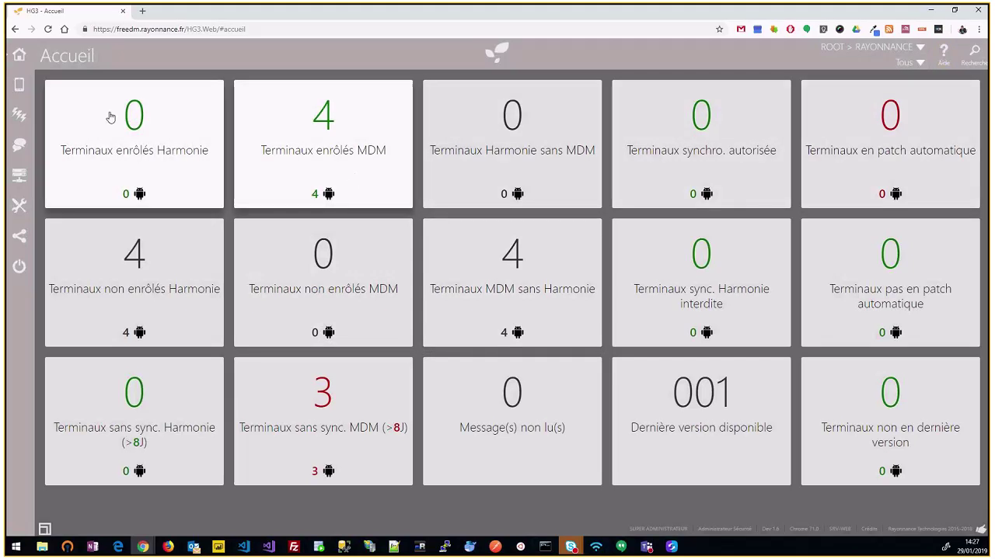
pyautogui.click(855, 48)
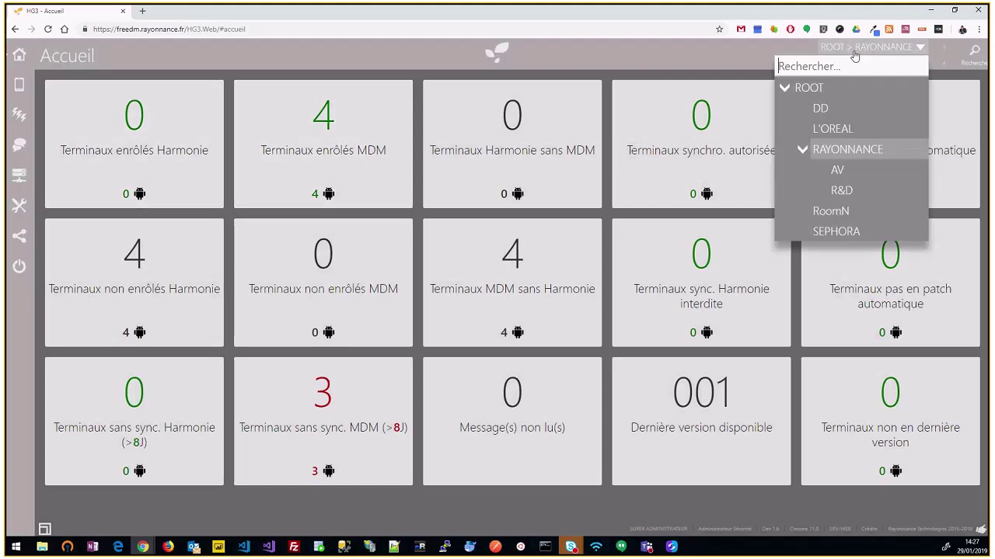
pyautogui.click(726, 51)
pyautogui.click(895, 66)
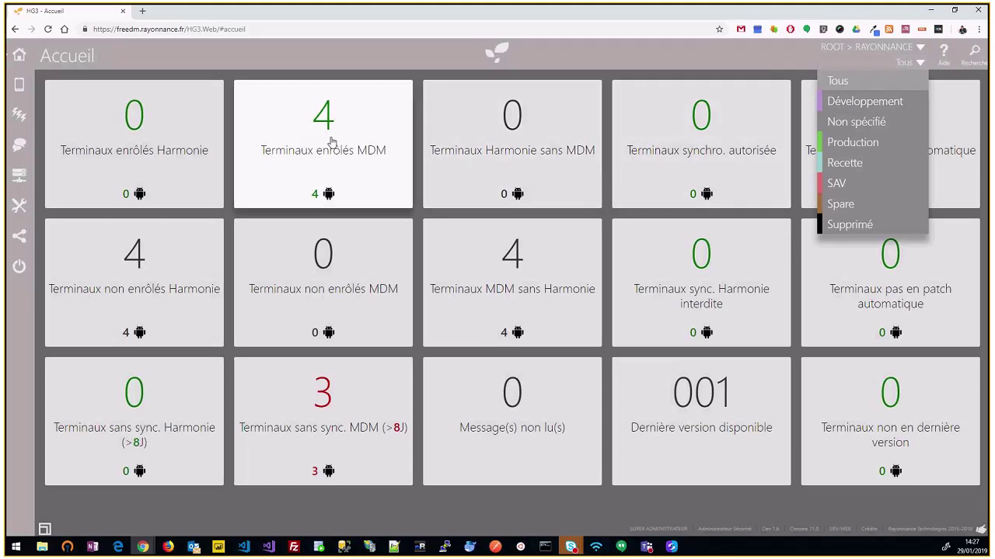
# Show all terminals, limited to the RAYONNANCE site
pyautogui.moveTo(19, 84)
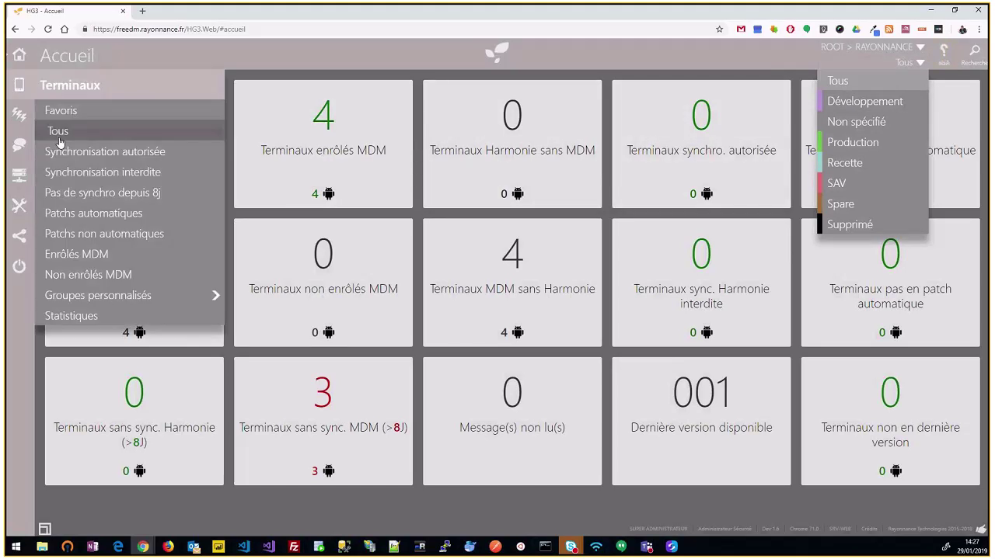
pyautogui.click(58, 131)
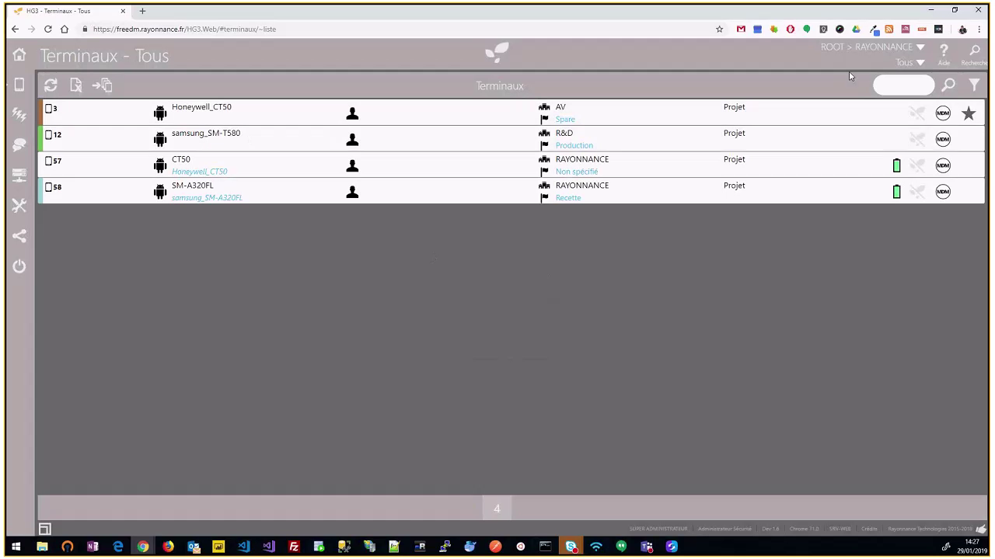
pyautogui.click(852, 51)
pyautogui.click(808, 98)
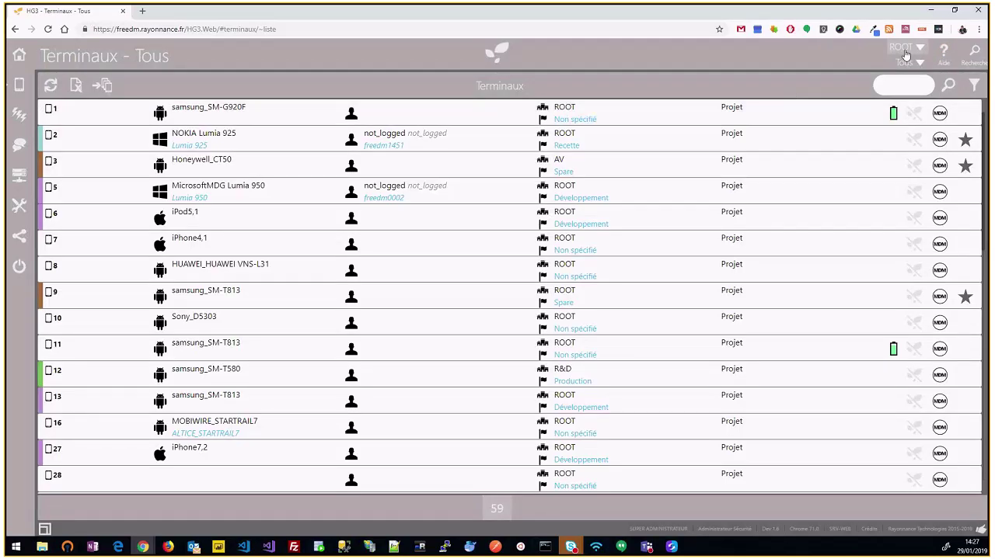
pyautogui.click(901, 48)
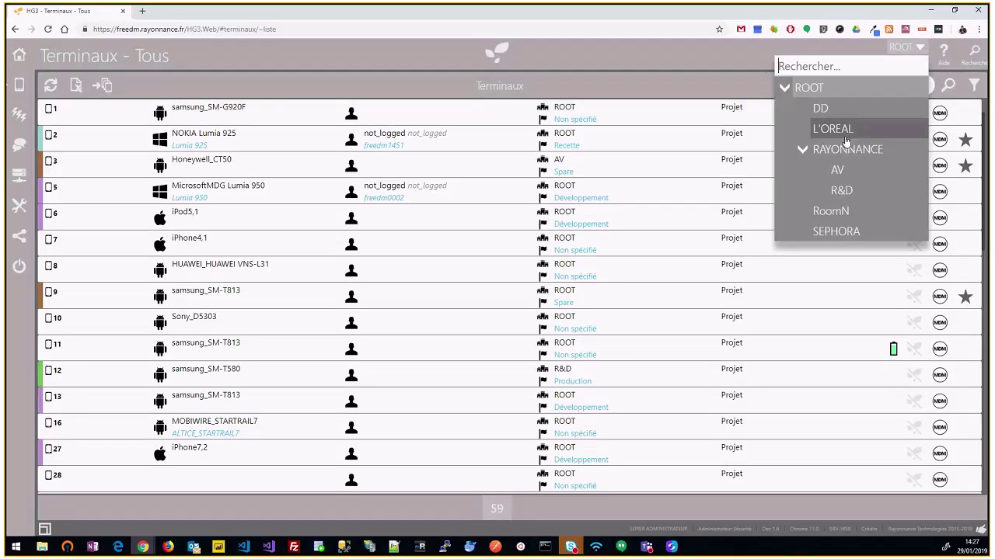
pyautogui.click(846, 146)
# Filter the RAYONNANCE terminals to Spare status, leaving only the Honeywell_CT50
pyautogui.click(911, 63)
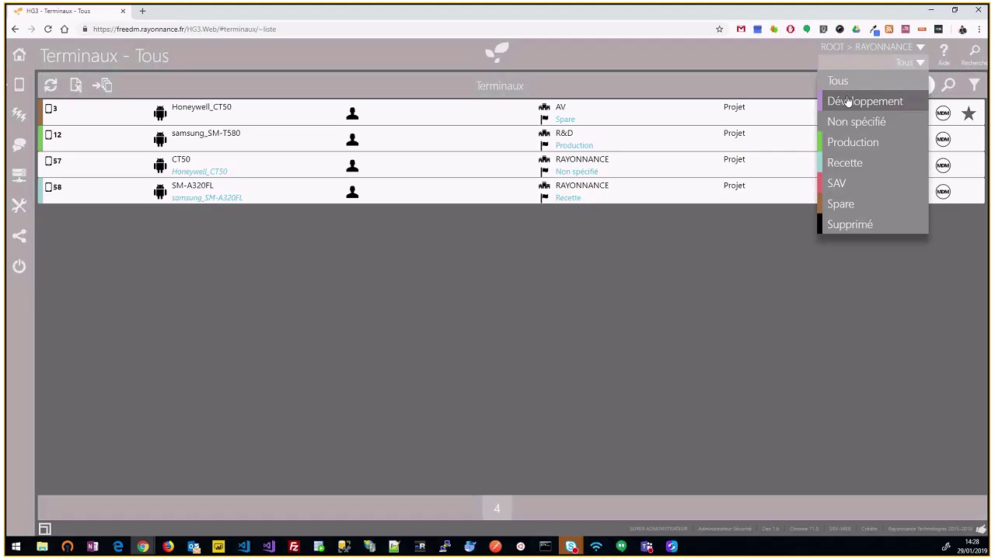
pyautogui.click(311, 321)
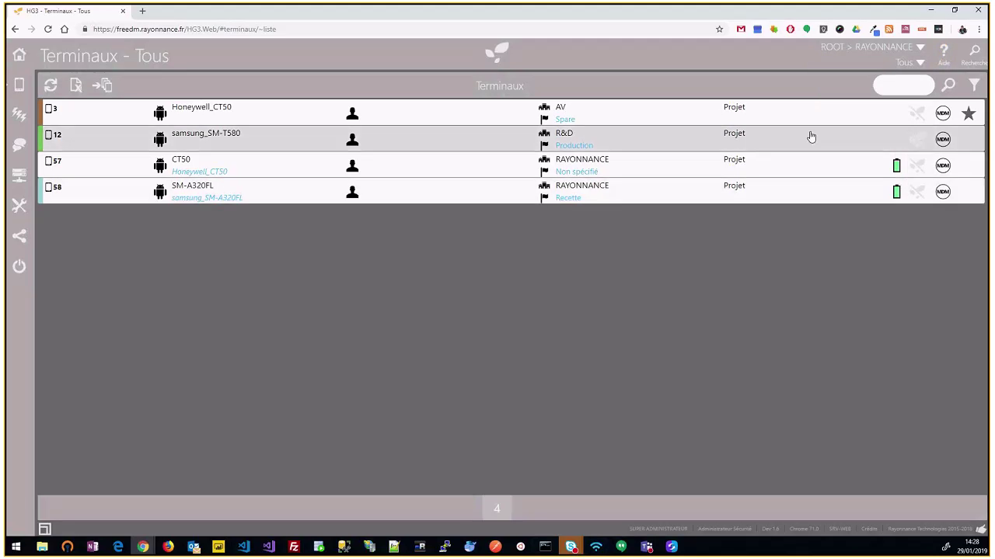
pyautogui.click(916, 67)
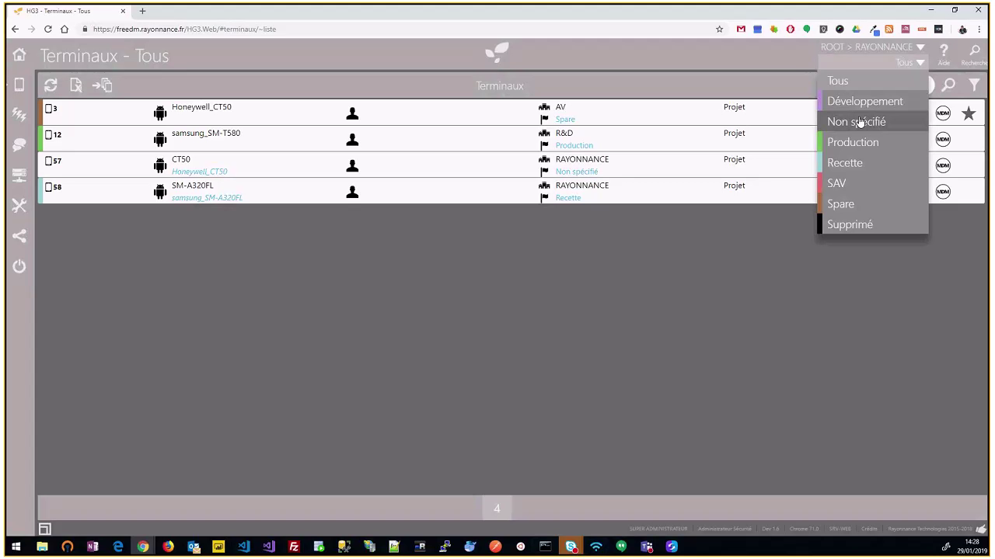
pyautogui.click(861, 206)
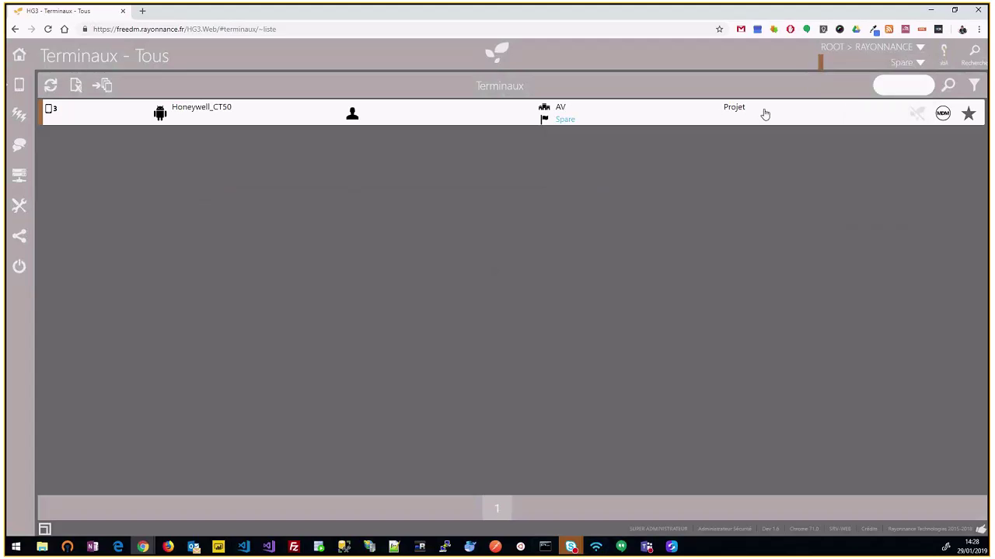
pyautogui.click(898, 63)
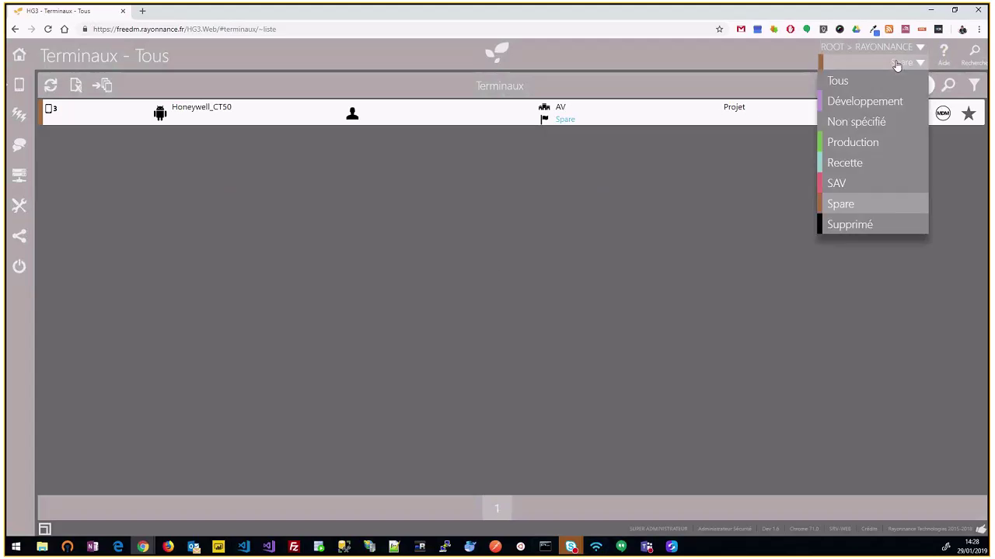
# Reset the terminal filters to status Tous and site ROOT
pyautogui.click(844, 82)
pyautogui.click(835, 50)
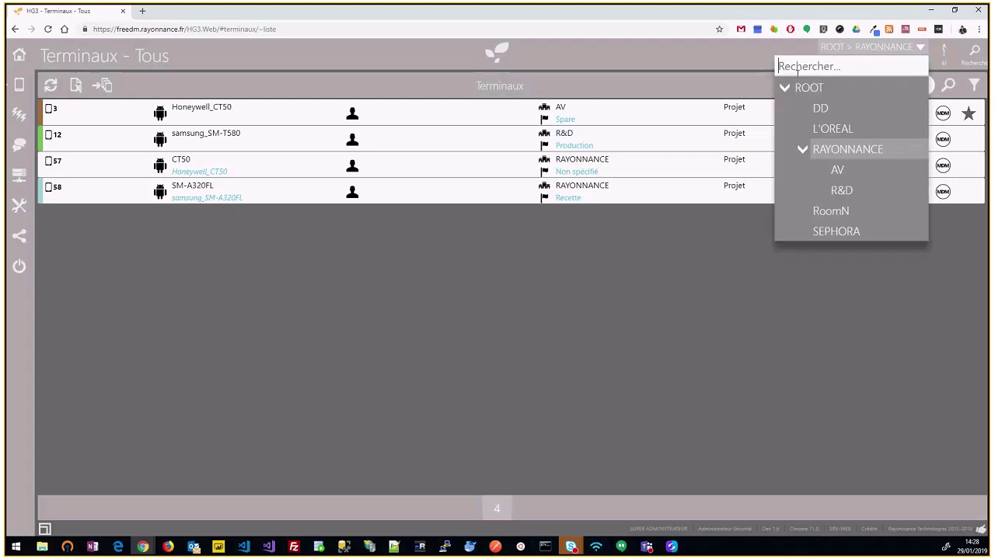
pyautogui.click(809, 87)
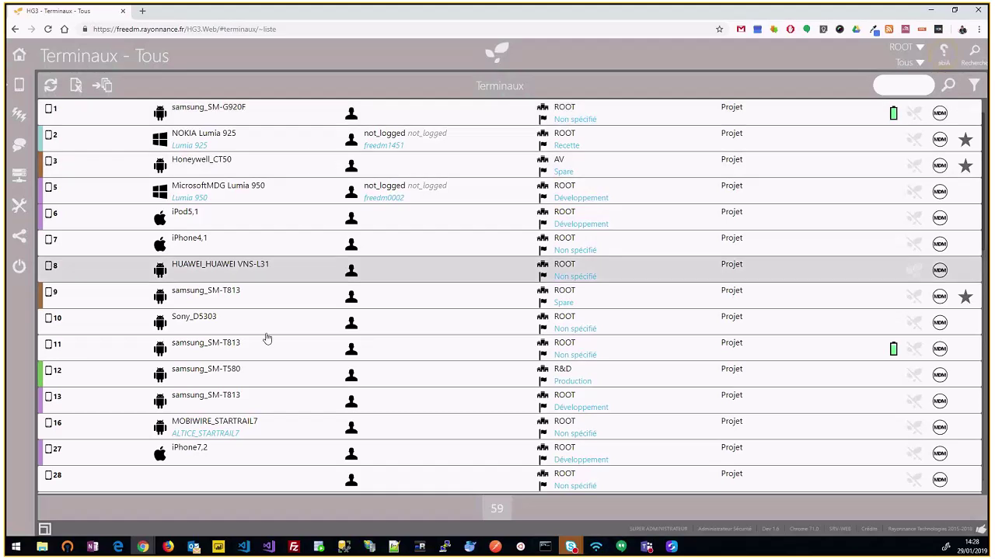
# Open the 49 MDM-enrolled terminals list from the home dashboard tile
pyautogui.click(19, 85)
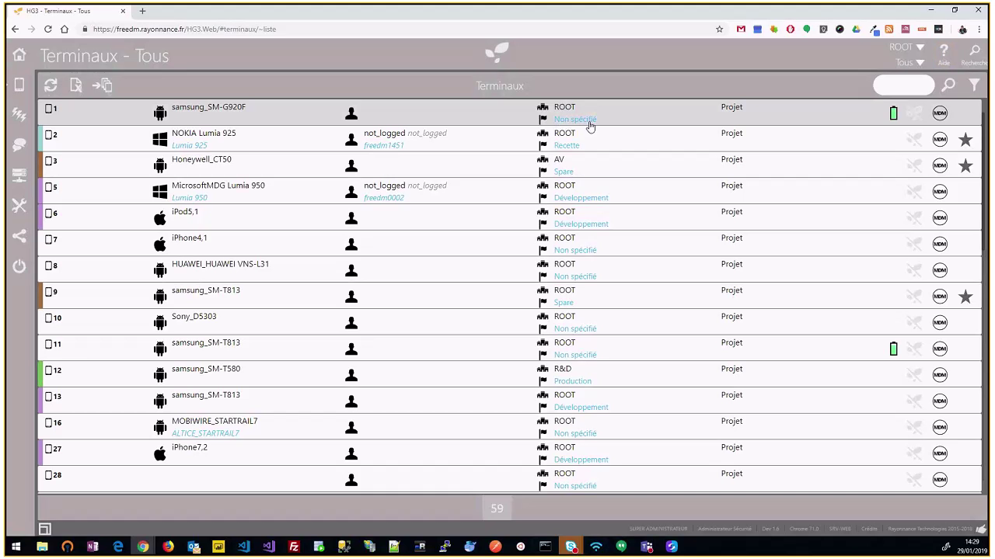
pyautogui.click(589, 121)
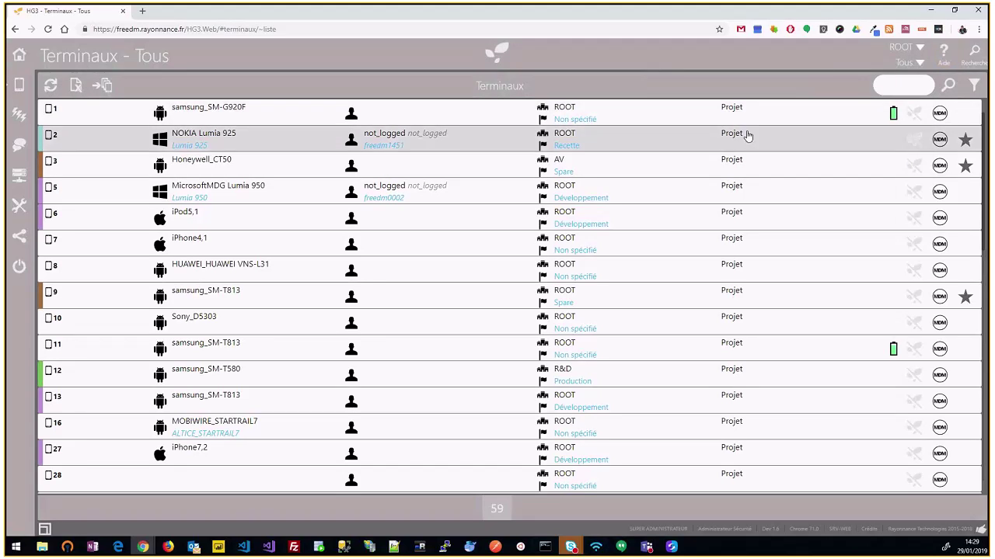
pyautogui.click(31, 55)
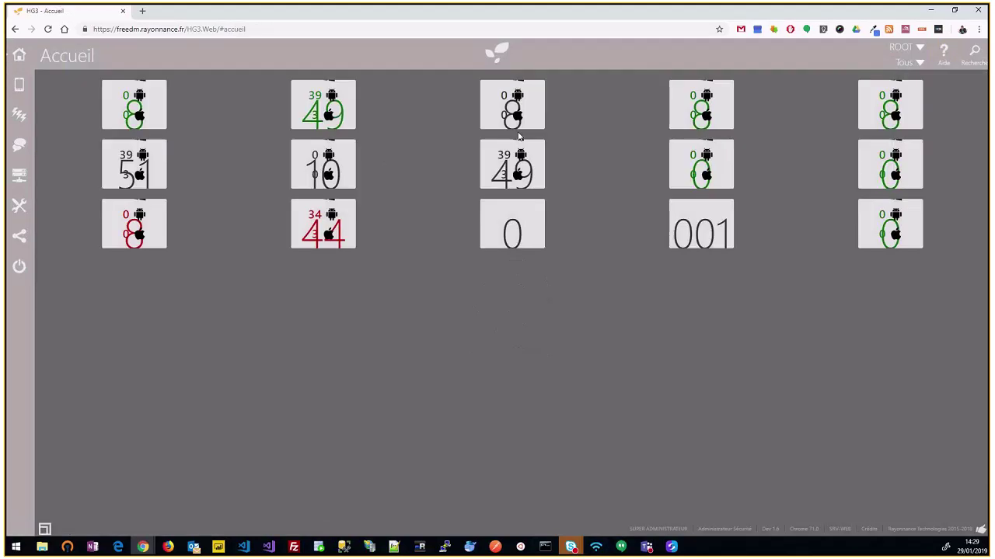
pyautogui.click(519, 143)
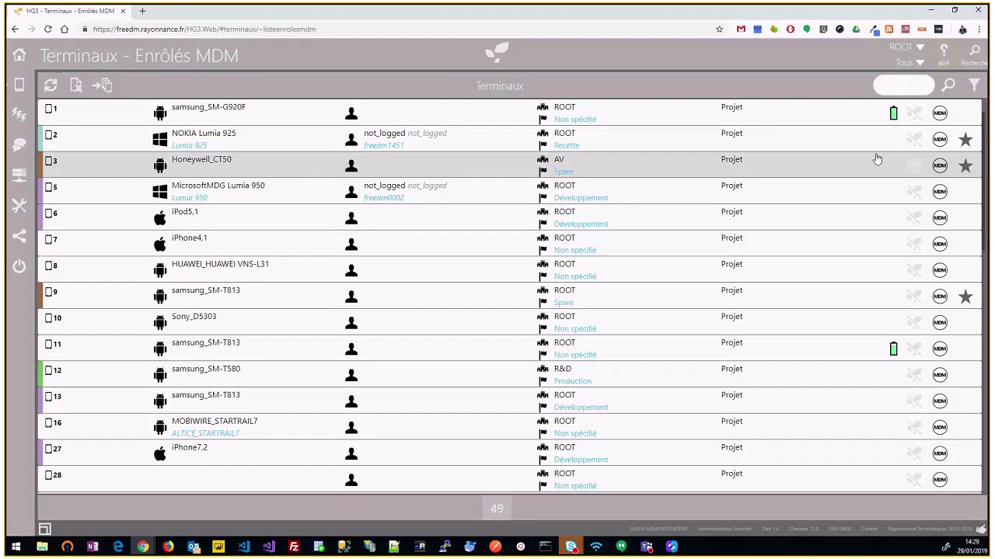
pyautogui.scroll(-15, 886, 291)
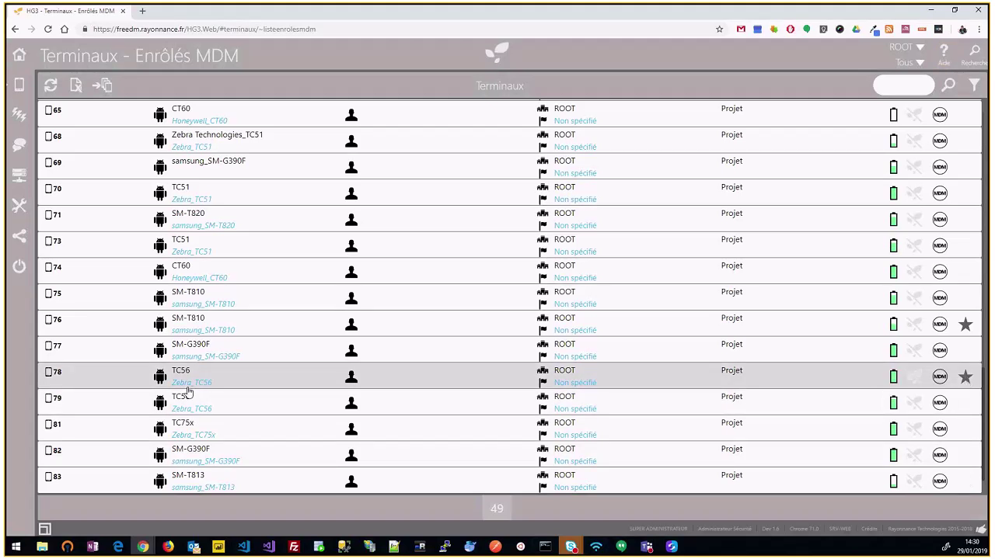
pyautogui.click(201, 460)
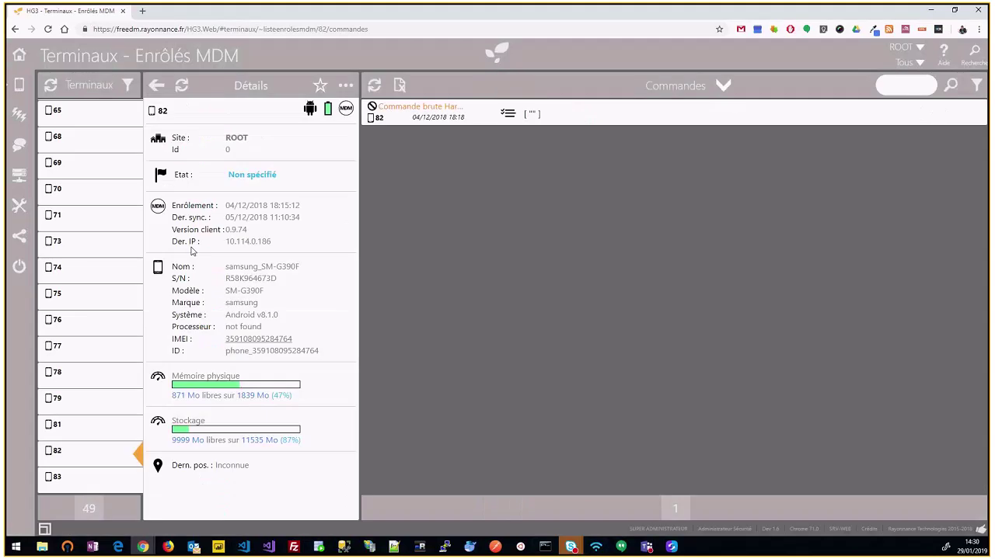
pyautogui.moveTo(19, 206)
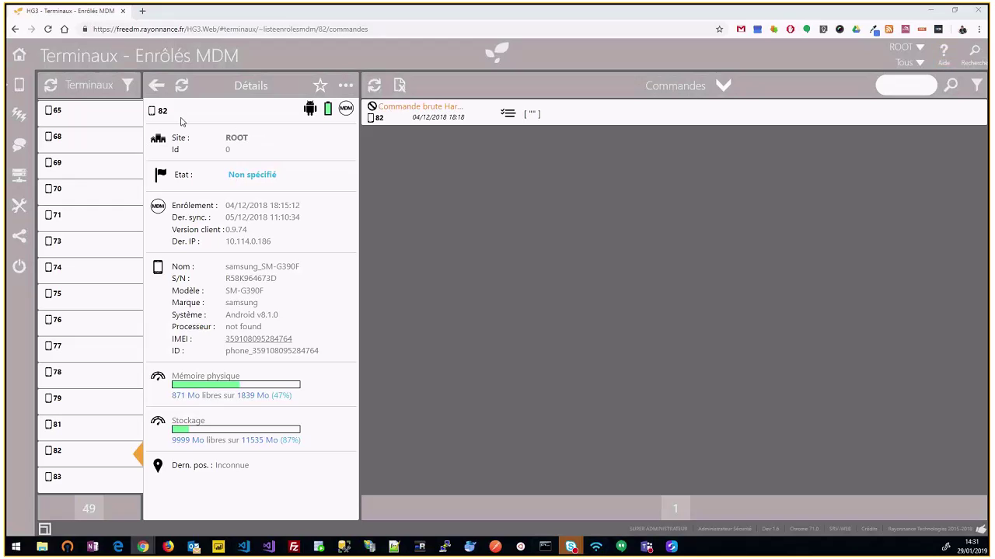
pyautogui.click(157, 85)
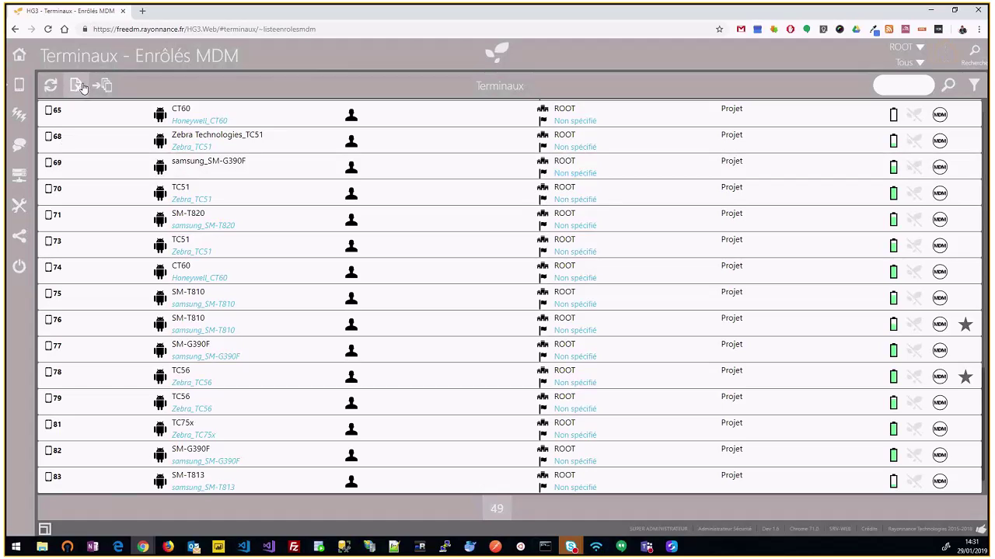
# Export the enrolled-terminal list and open 'Enroles MDM (1).xlsx' in Excel
pyautogui.click(76, 86)
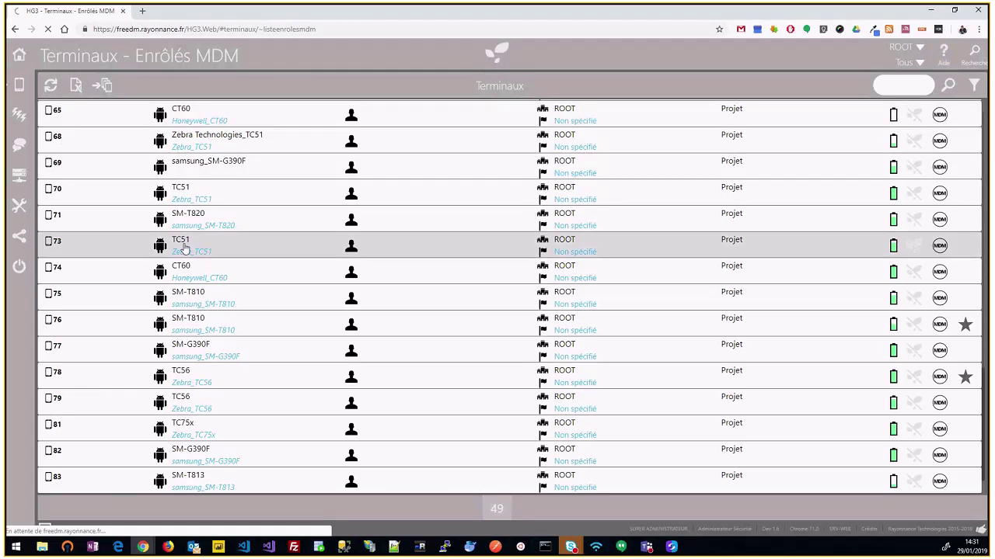
pyautogui.click(71, 525)
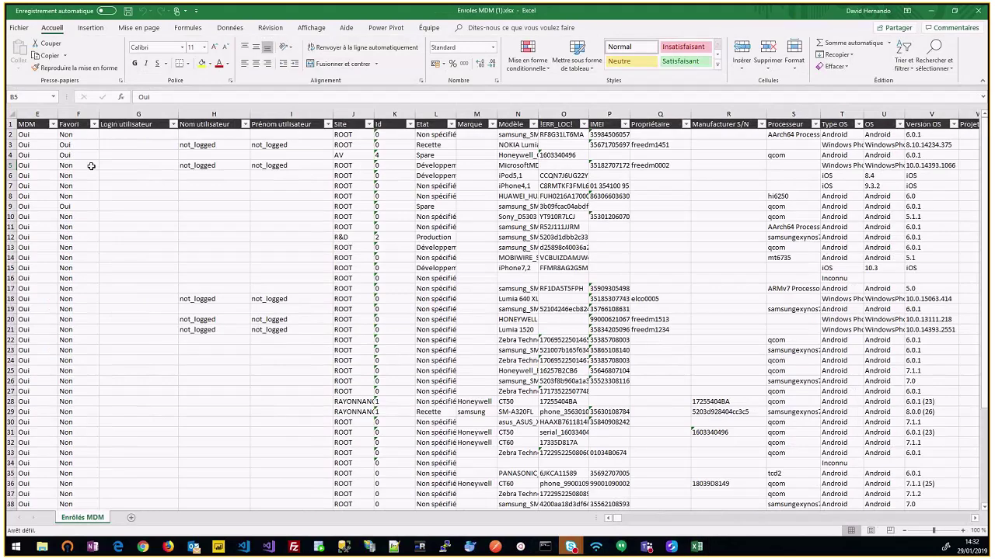
# Browse the exported sheet, checking cell BBG24 and jumping to its last cell and back
pyautogui.hscroll(3, 91, 165)
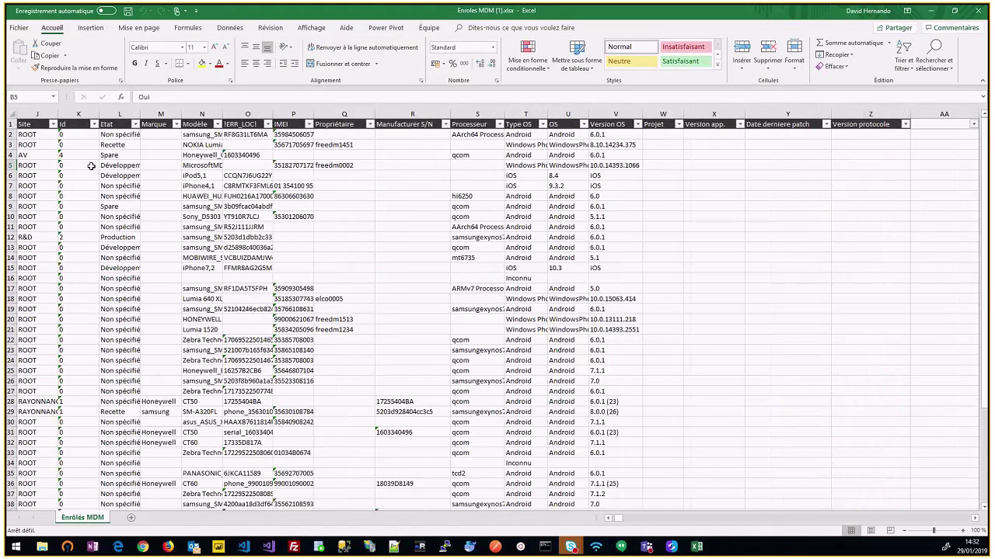
pyautogui.hscroll(20, 91, 165)
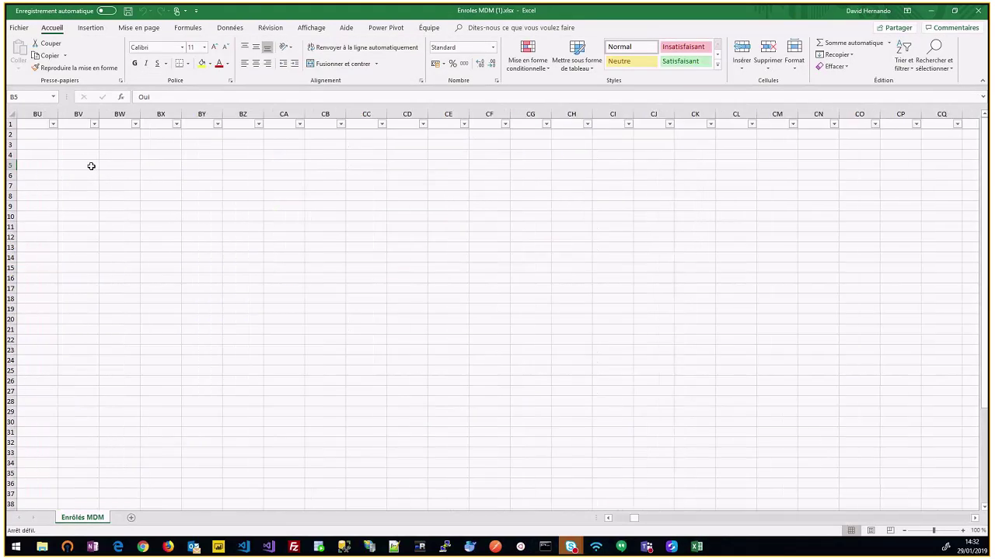
pyautogui.hscroll(15, 91, 165)
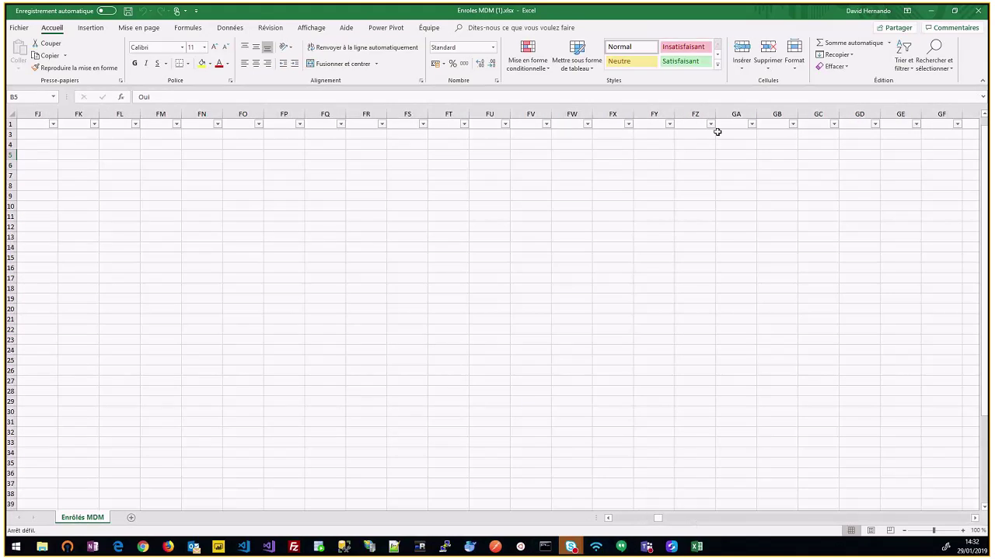
pyautogui.moveTo(659, 519); pyautogui.dragTo(965, 522)
pyautogui.click(816, 348)
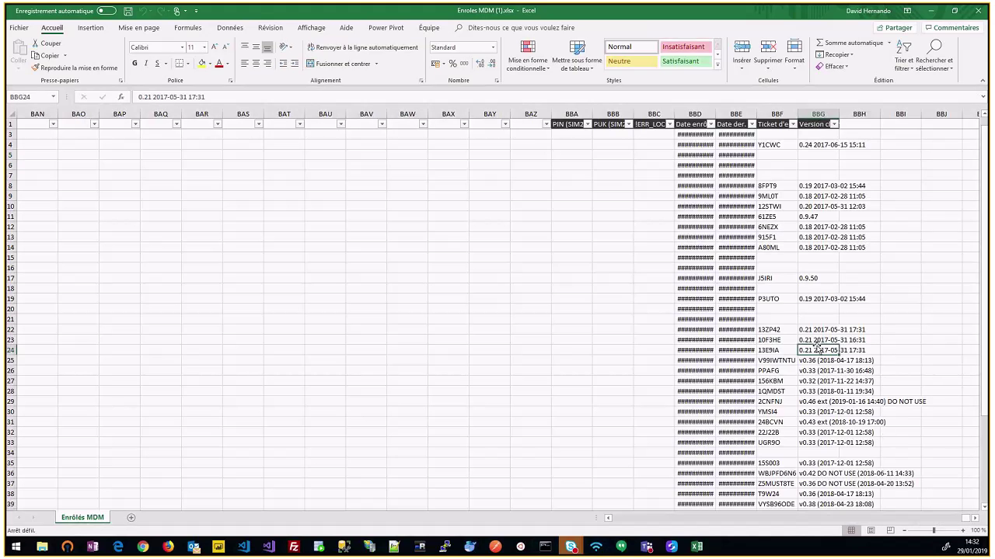
pyautogui.hotkey('ctrl', 'Home')
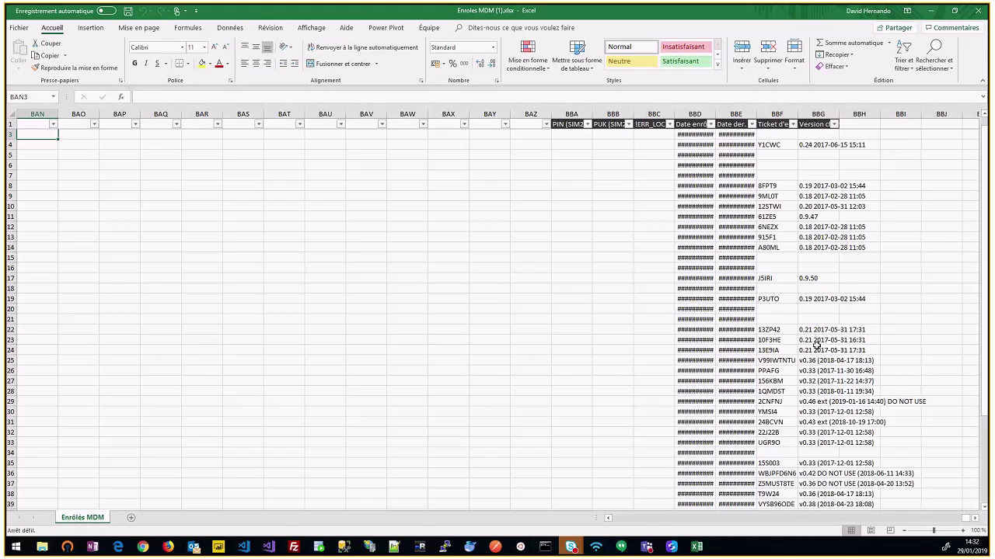
pyautogui.hotkey('ctrl', 'End')
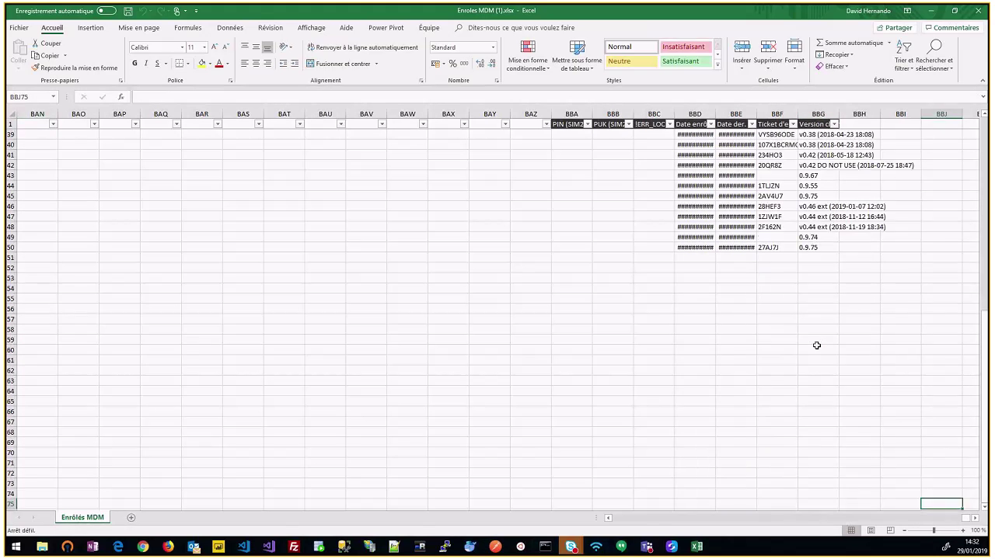
pyautogui.hotkey('ctrl', 'Home')
# Widen column N for model names, then close the workbook without saving
pyautogui.moveTo(825, 114); pyautogui.dragTo(858, 107)
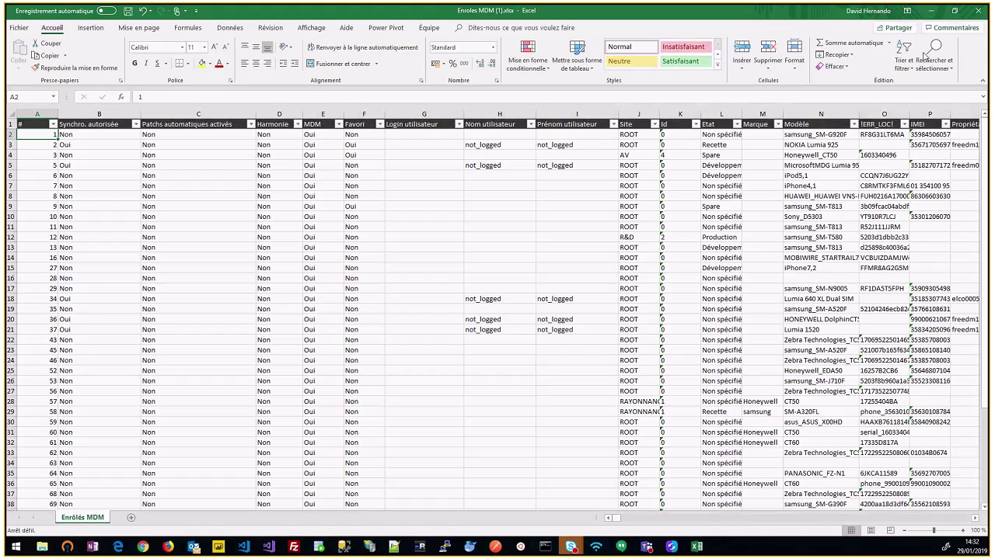
pyautogui.click(978, 10)
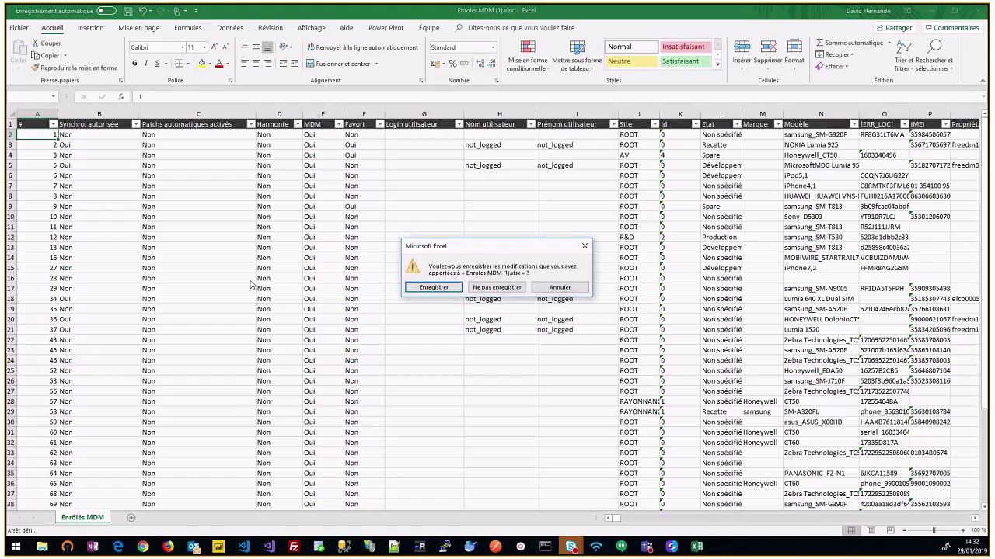
pyautogui.click(498, 288)
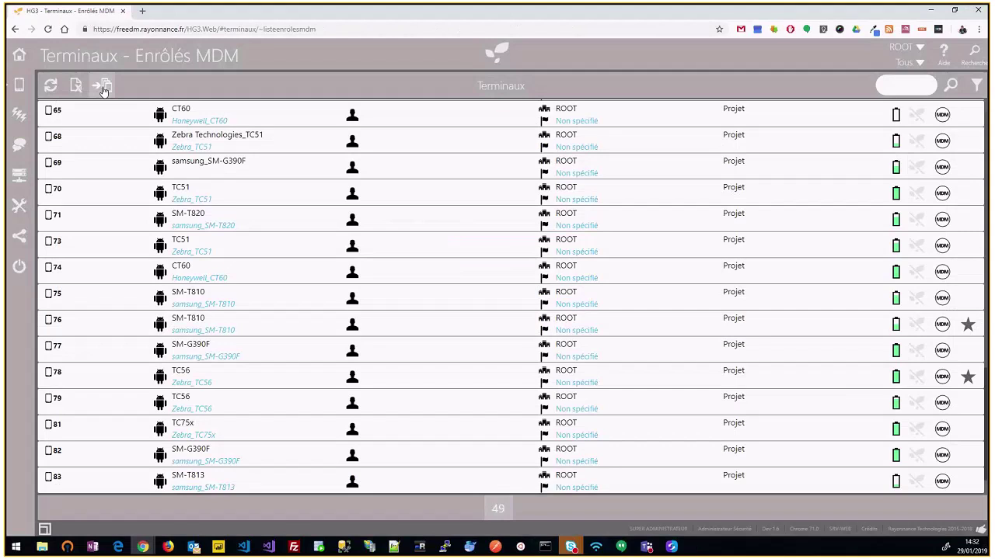
# Filter the terminal list to the RAYONNANCE site, leaving terminals 3, 12, 57 and 58
pyautogui.click(104, 88)
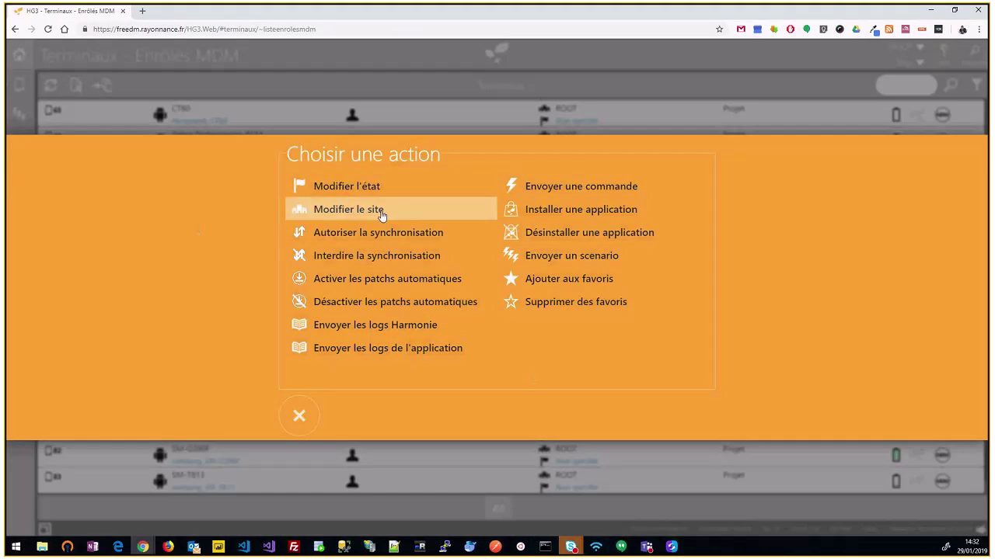
pyautogui.click(299, 418)
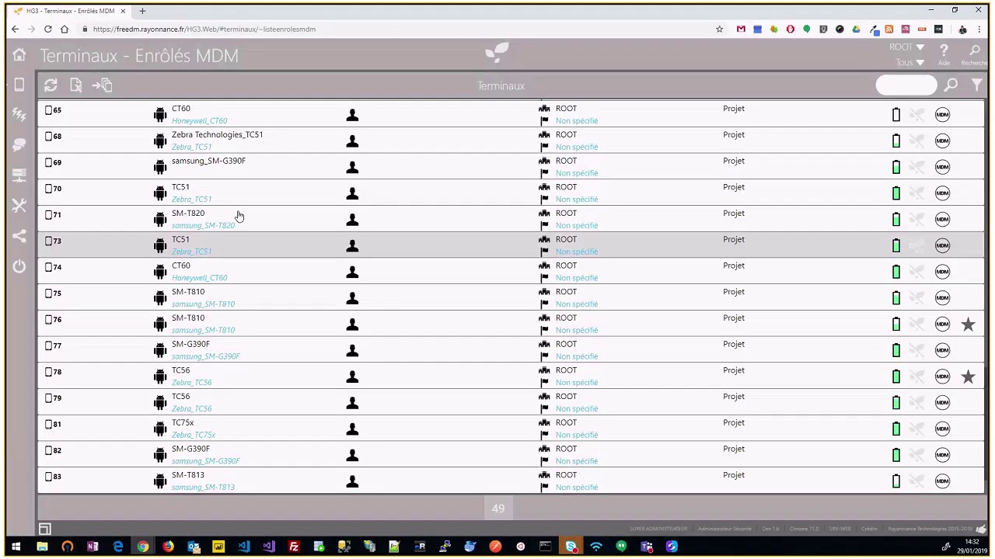
pyautogui.scroll(4, 215, 348)
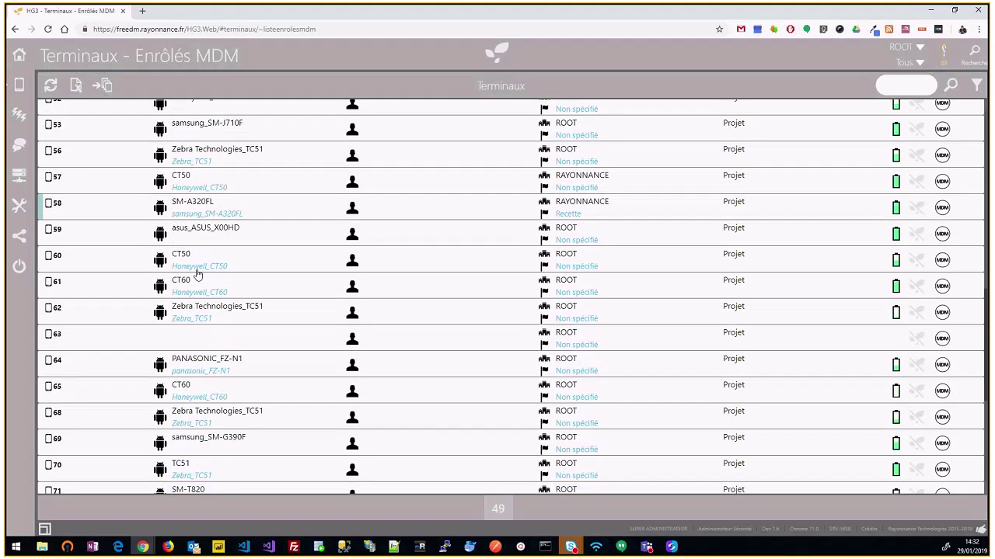
pyautogui.scroll(10, 196, 274)
pyautogui.click(901, 48)
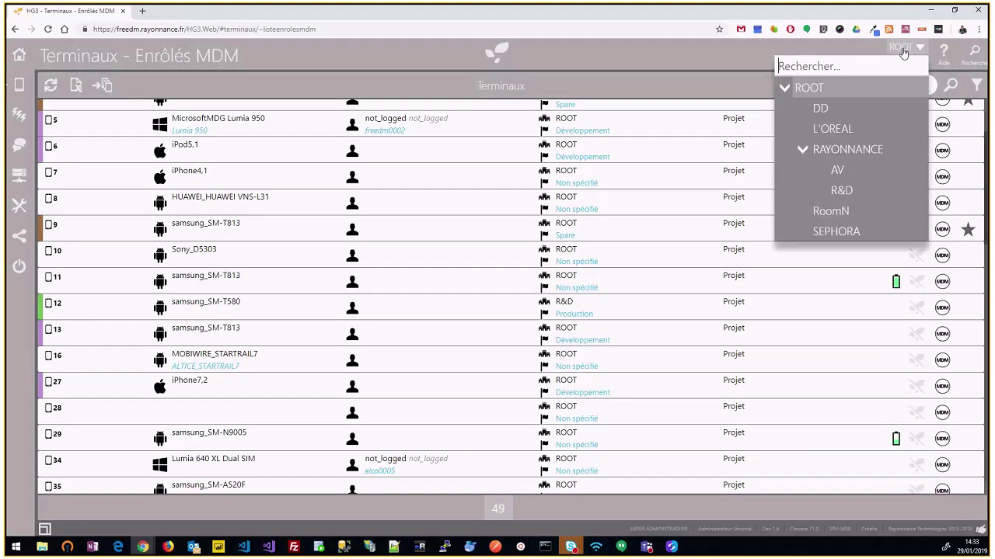
pyautogui.click(850, 149)
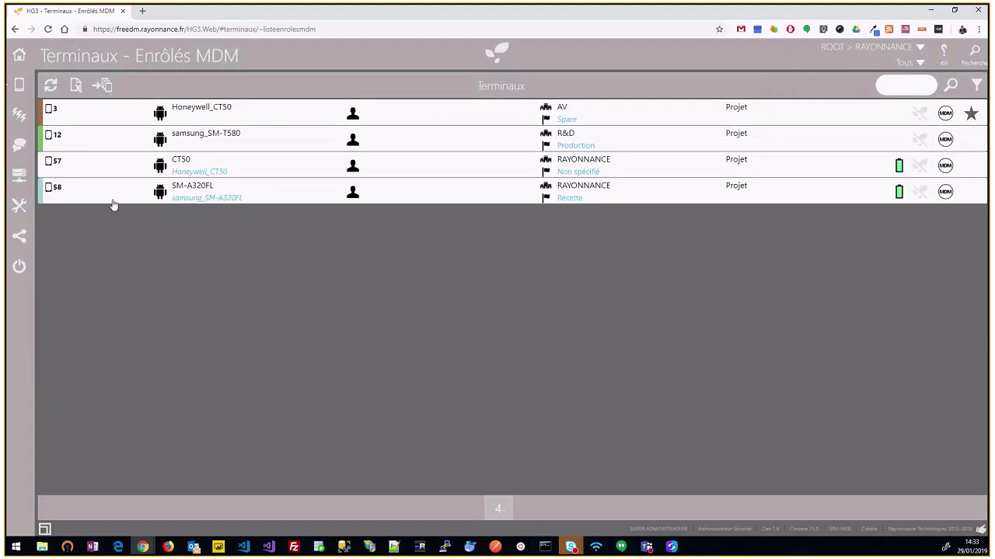
# Change the state of all RAYONNANCE terminals to Recette
pyautogui.click(108, 86)
pyautogui.click(346, 186)
pyautogui.click(447, 271)
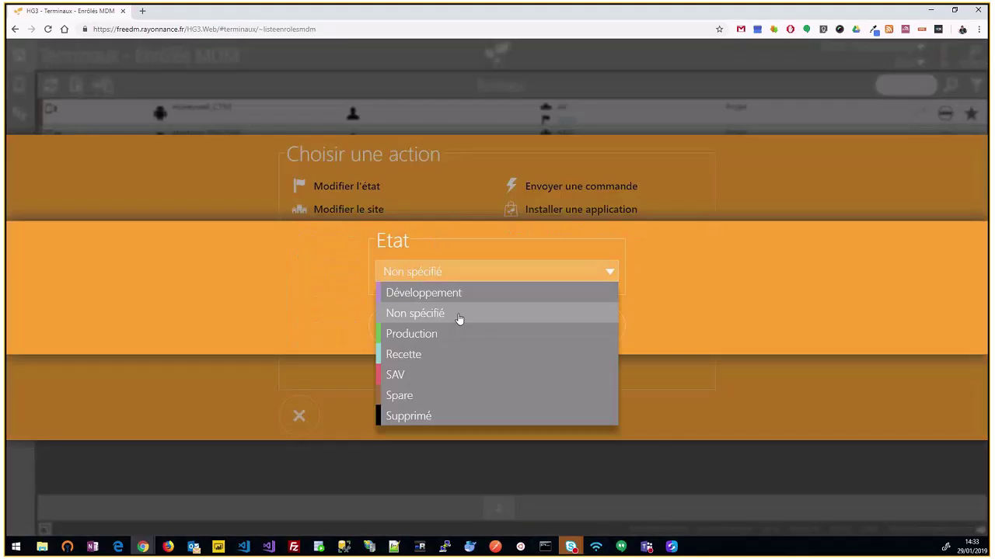
pyautogui.click(417, 356)
pyautogui.click(603, 328)
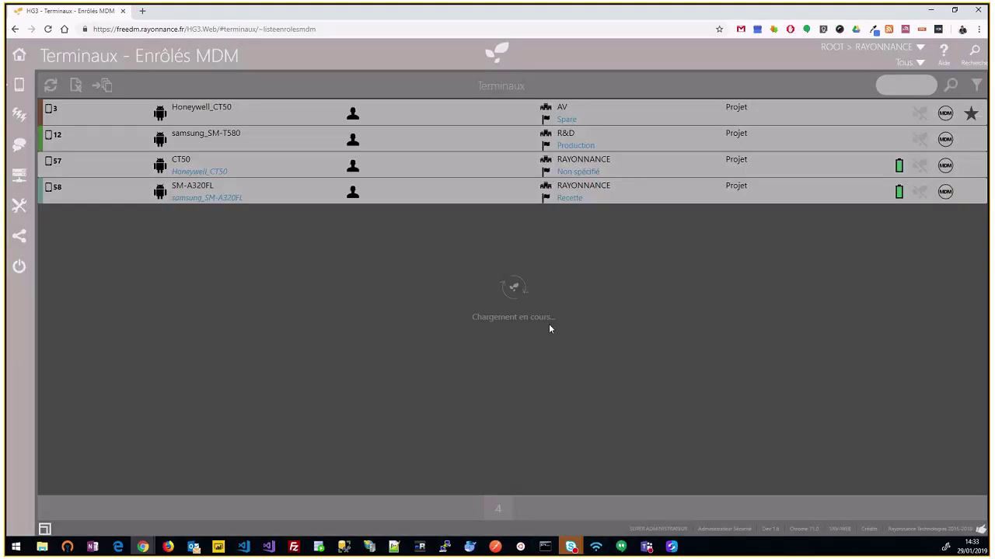
pyautogui.click(496, 312)
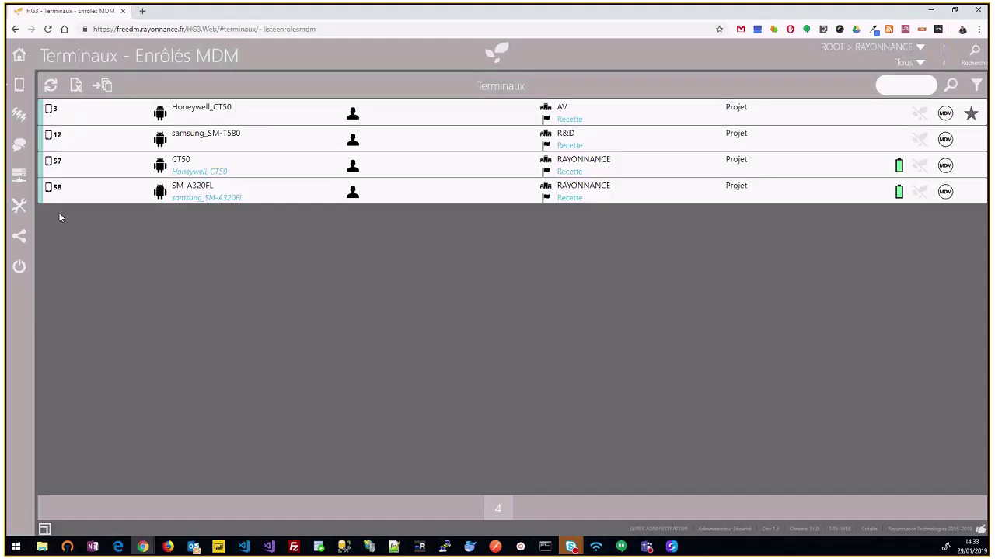
# Start installing Package Names Viewer v2.1.2091, cancel it, and switch the site back to ROOT
pyautogui.click(104, 86)
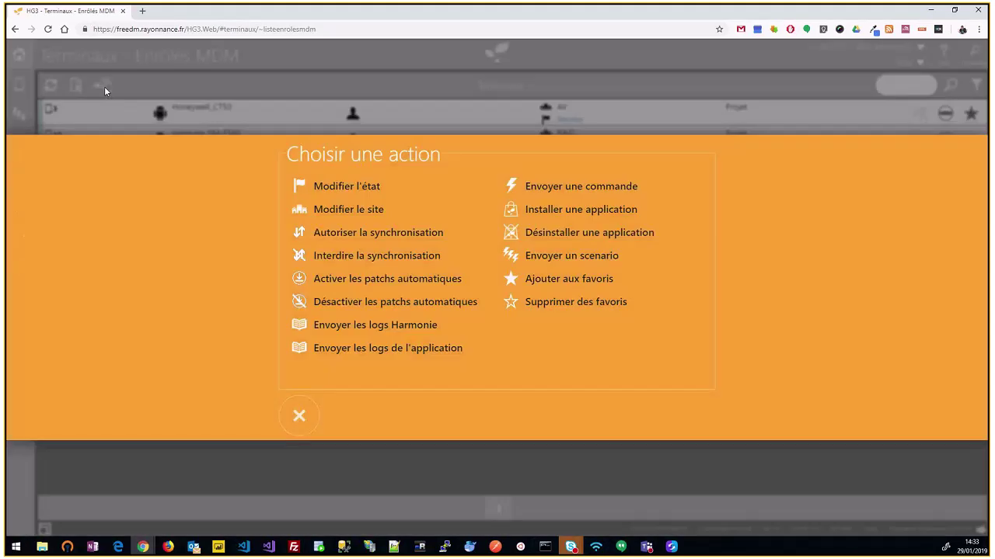
pyautogui.click(585, 219)
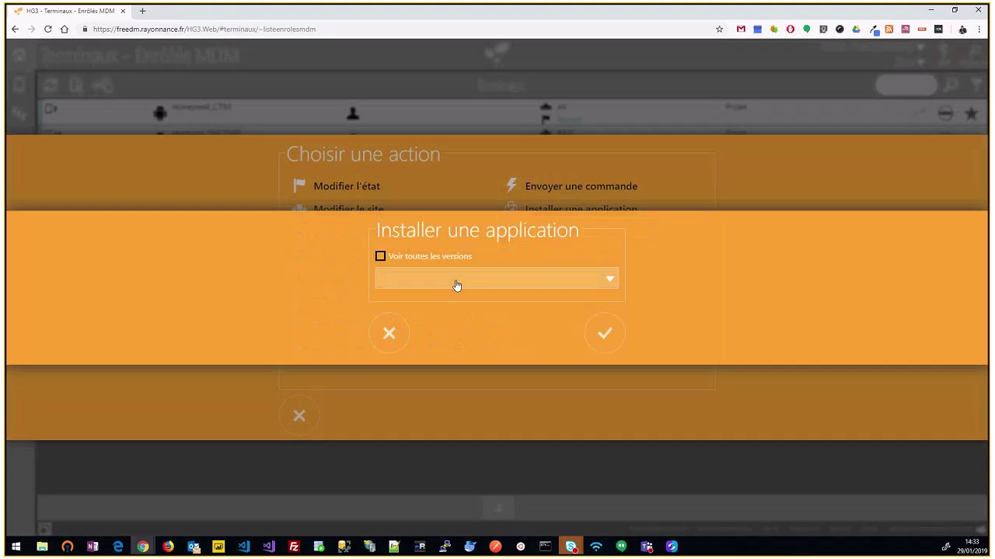
pyautogui.click(455, 281)
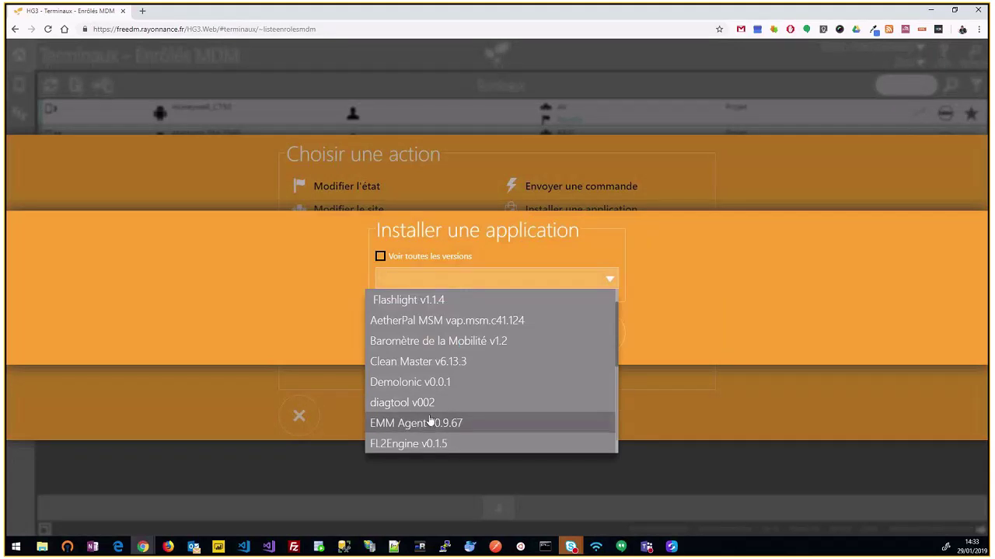
pyautogui.scroll(-3, 431, 427)
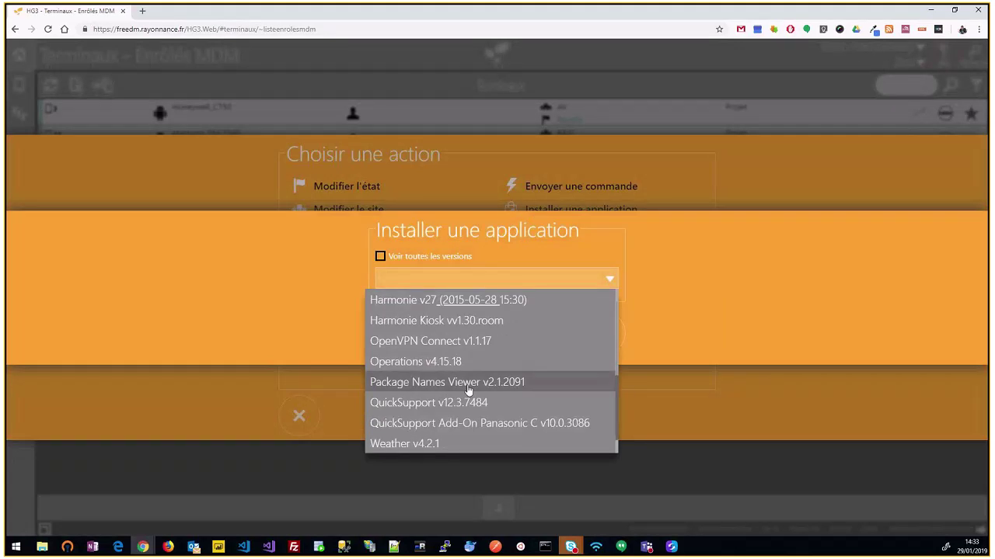
pyautogui.click(406, 381)
pyautogui.click(390, 335)
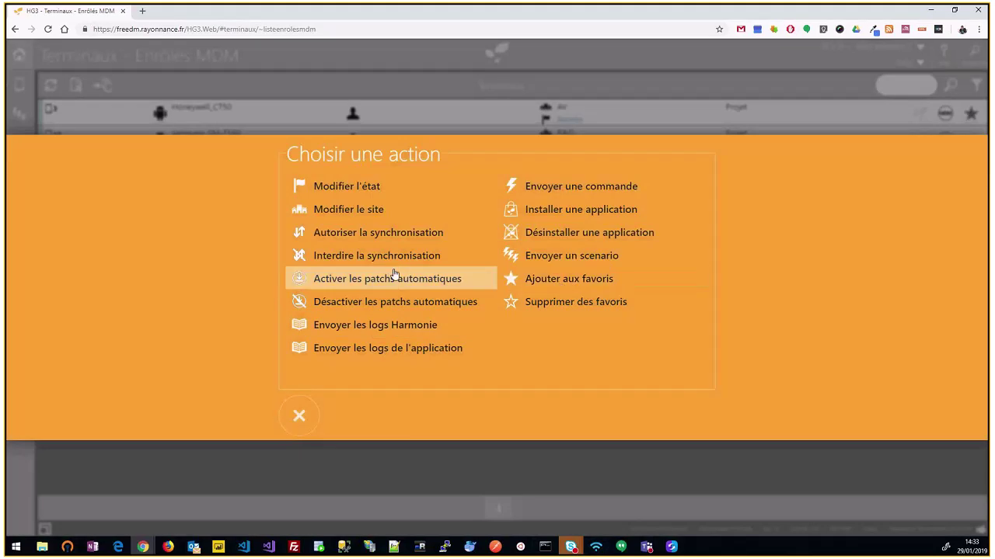
pyautogui.click(299, 415)
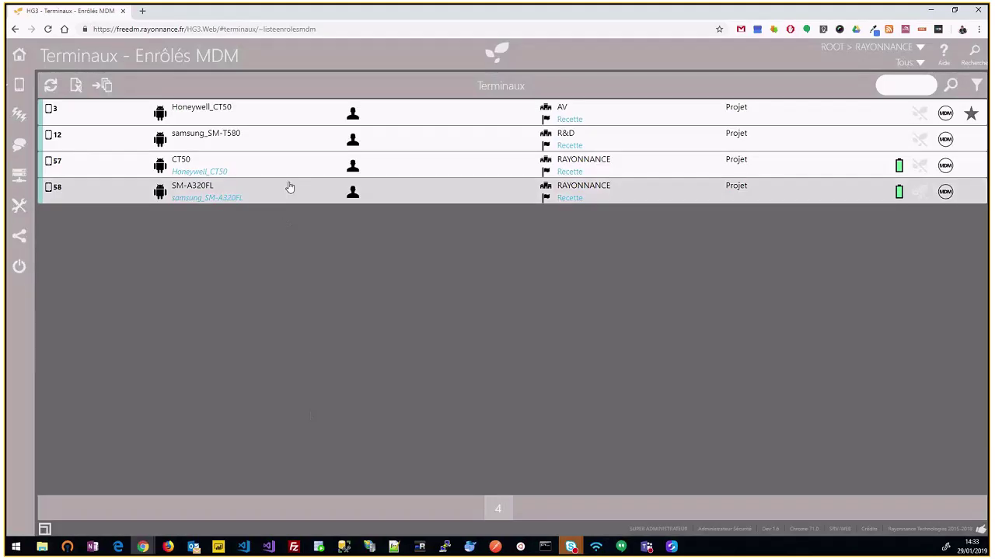
pyautogui.click(876, 48)
pyautogui.click(822, 86)
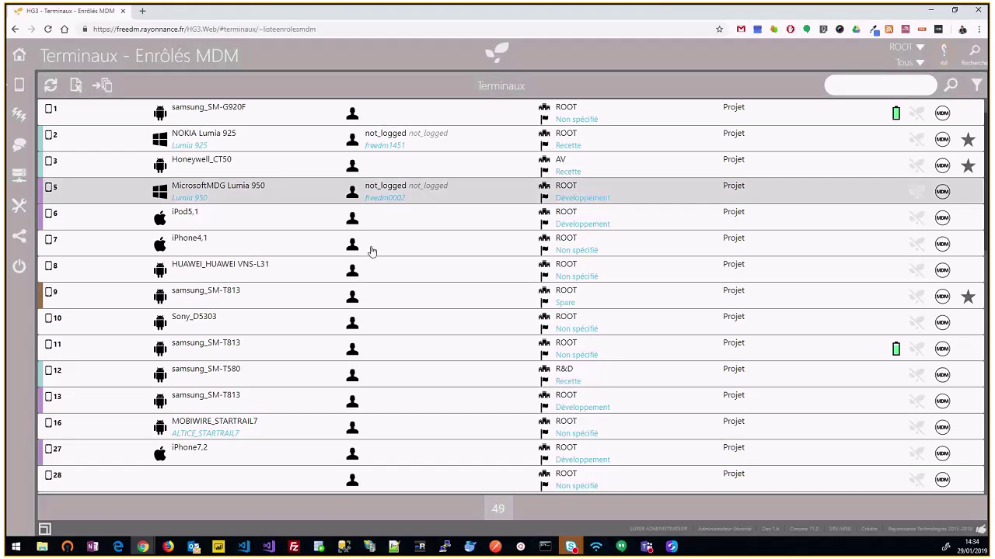
pyautogui.write('lumia')
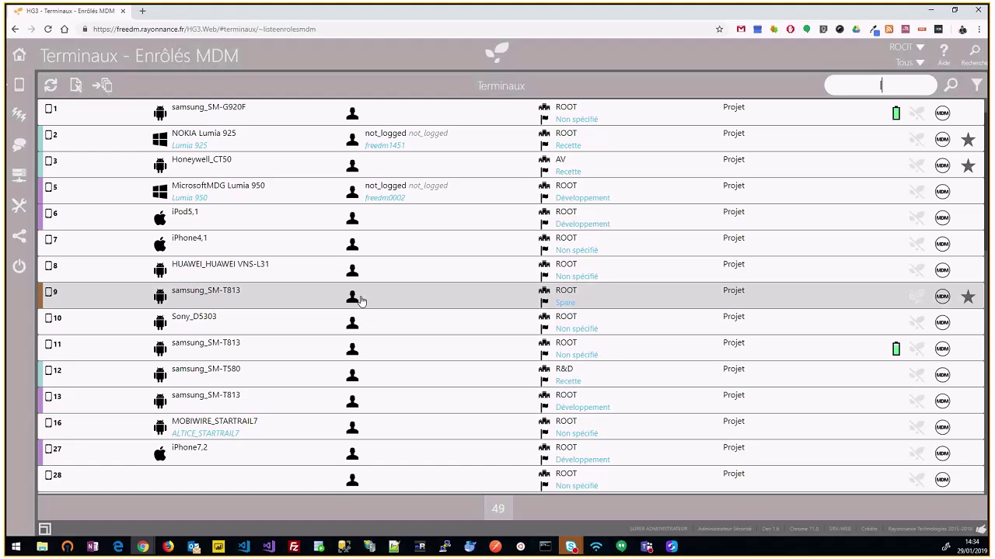
pyautogui.press('Return')
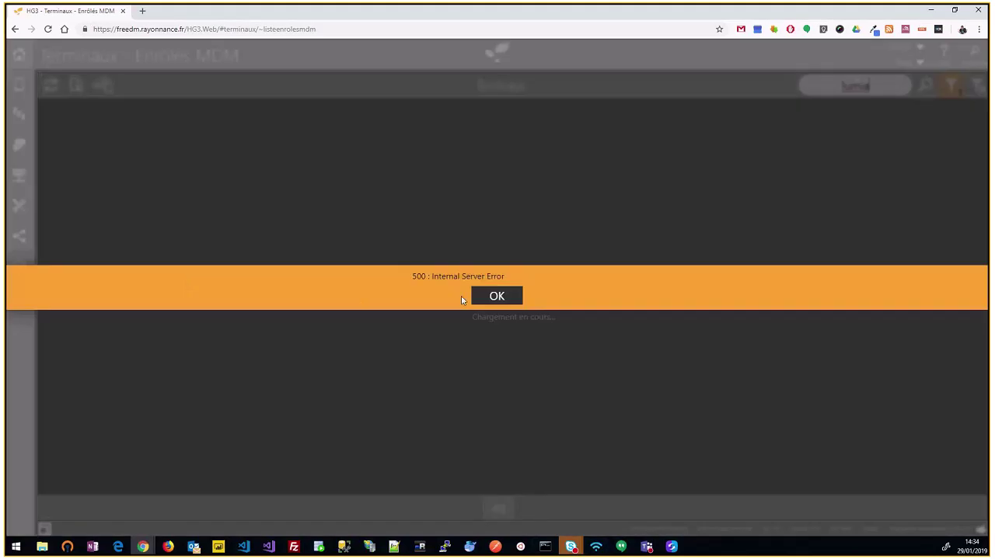
pyautogui.click(497, 296)
pyautogui.moveTo(20, 176)
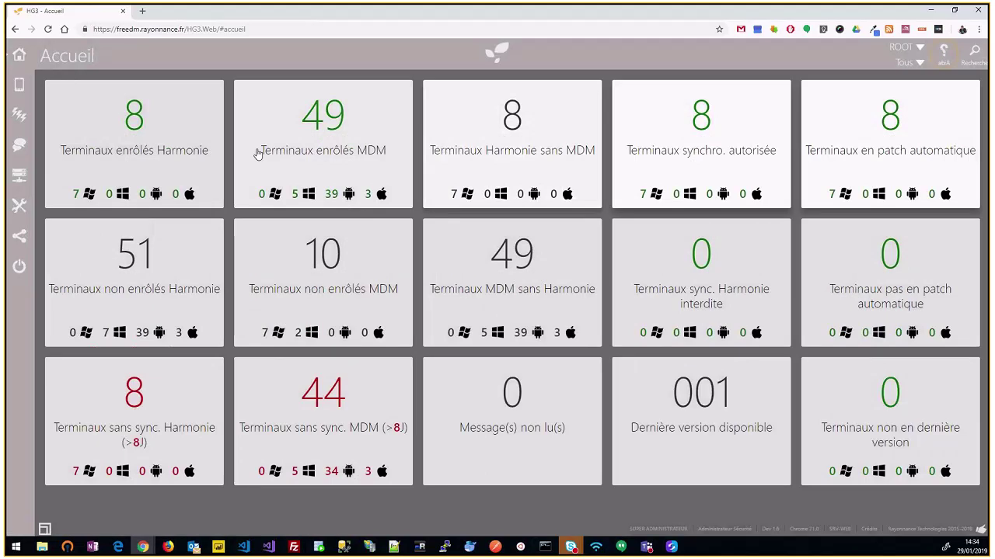
pyautogui.click(258, 153)
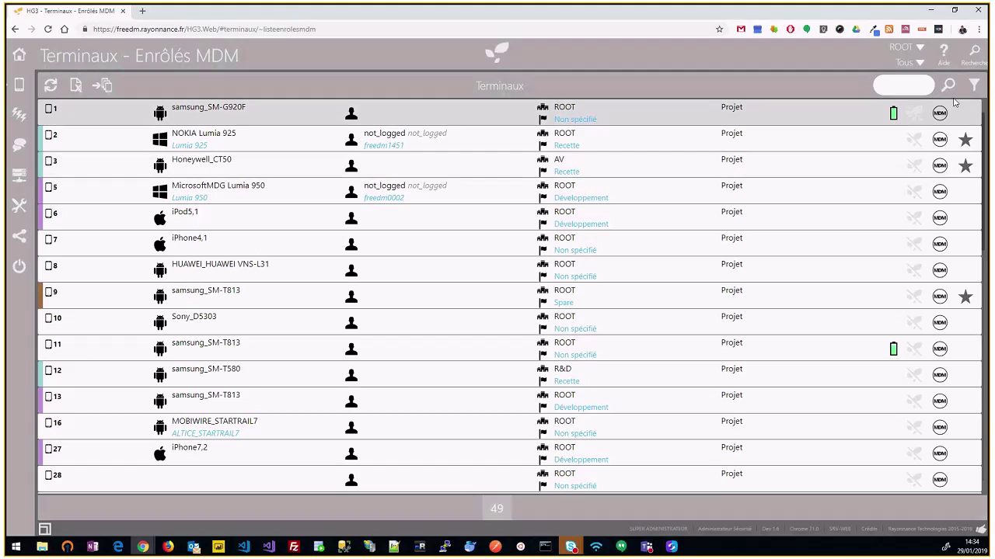
pyautogui.click(973, 85)
pyautogui.scroll(-5, 635, 231)
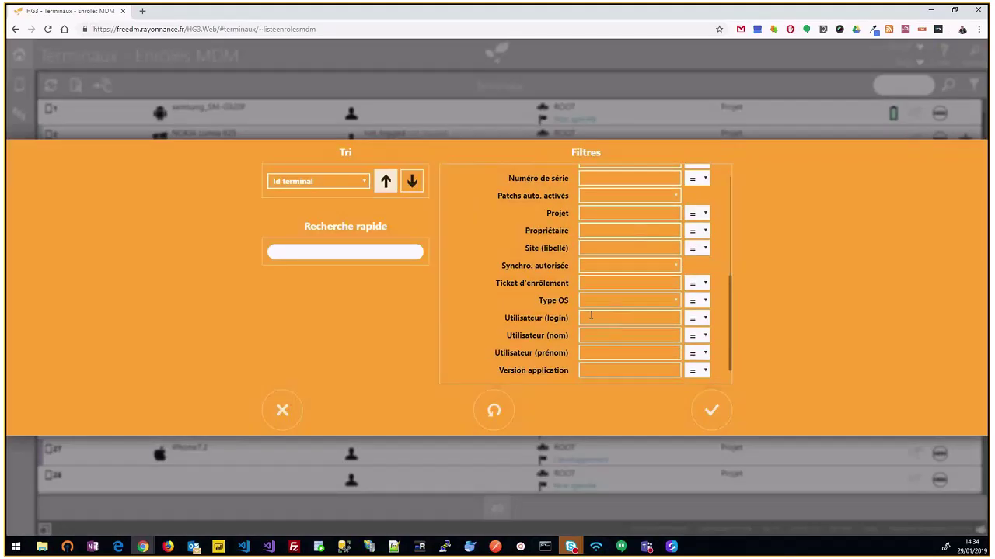
pyautogui.click(592, 302)
pyautogui.click(598, 324)
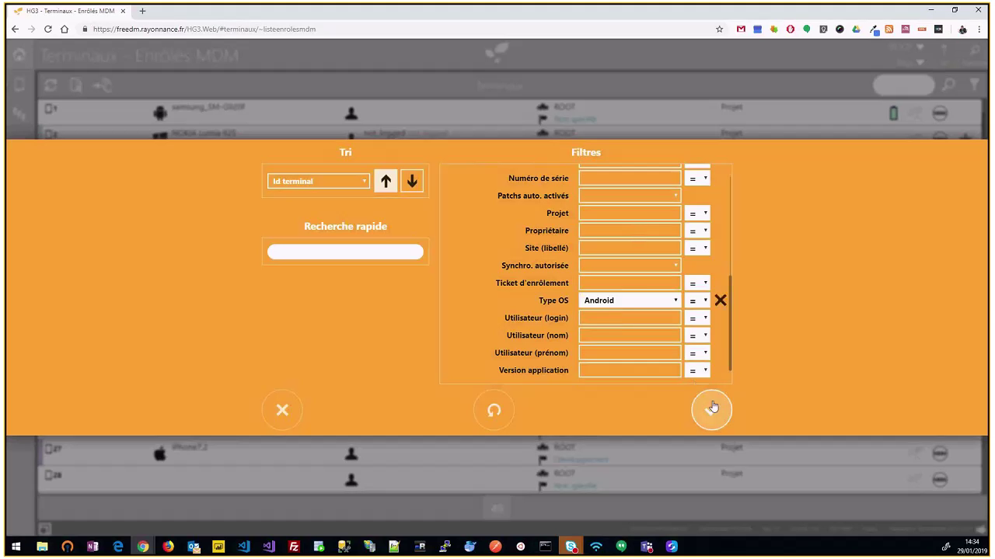
pyautogui.click(710, 410)
pyautogui.scroll(-5, 470, 311)
pyautogui.scroll(5, 461, 332)
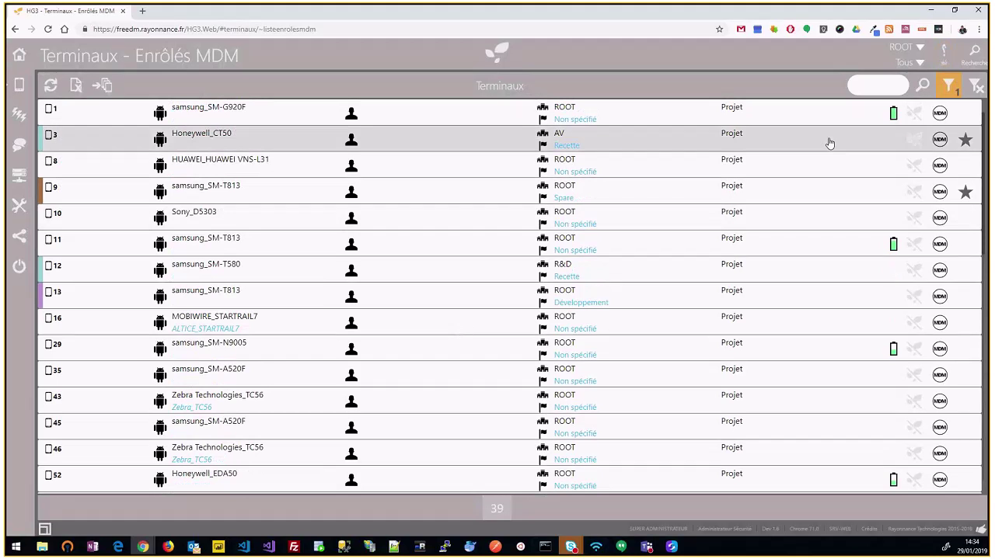
pyautogui.click(976, 86)
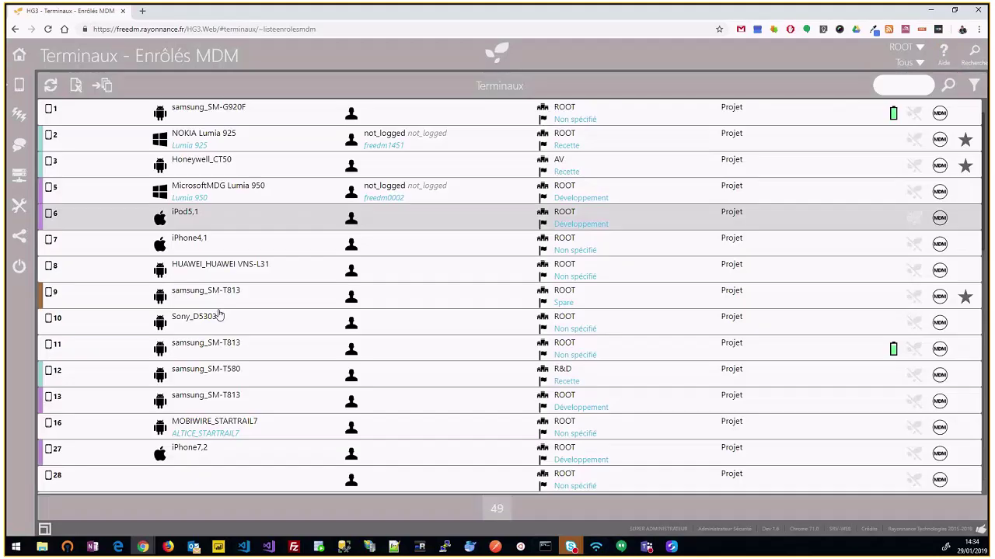
# Open the details of terminal 78
pyautogui.scroll(-5, 239, 384)
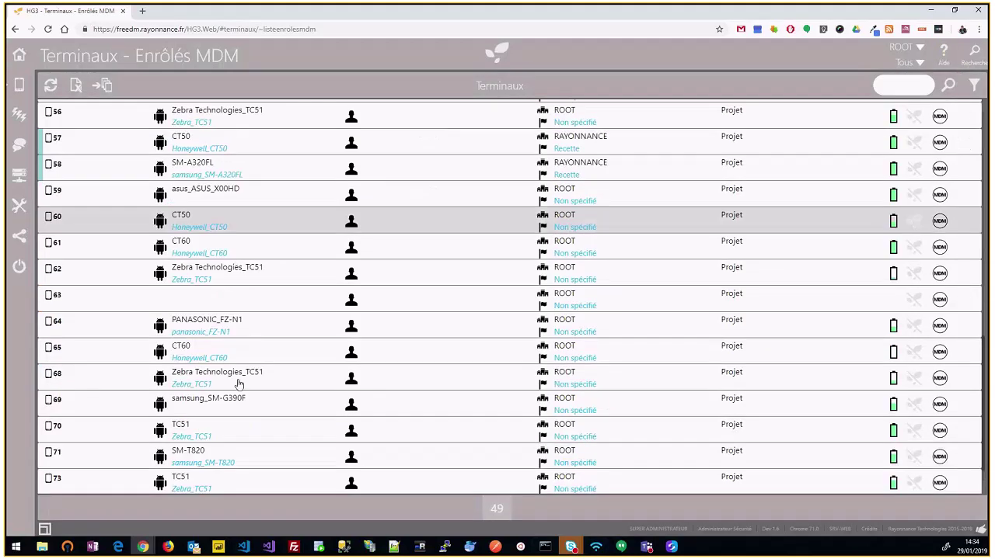
pyautogui.scroll(-2, 239, 383)
pyautogui.click(191, 382)
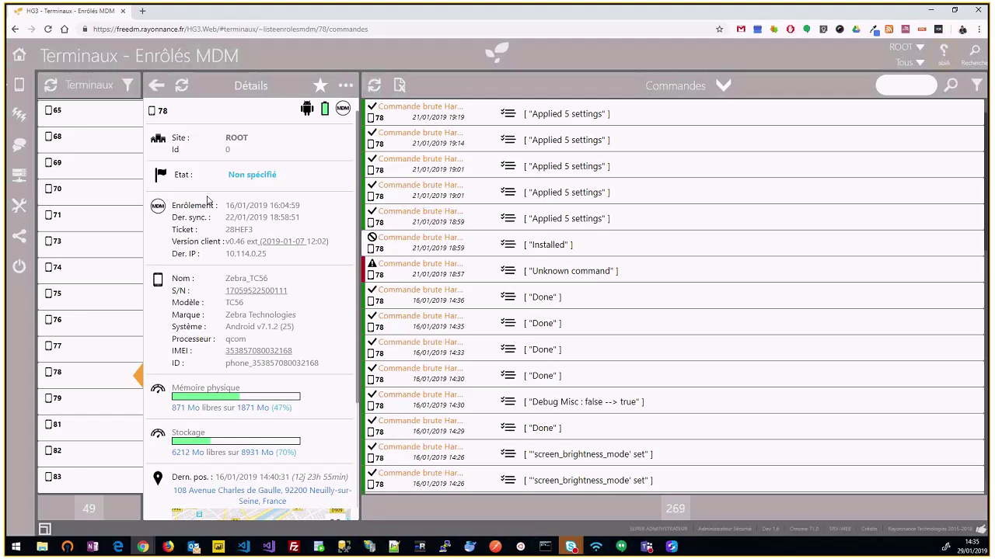
# Highlight terminal 78's site, state, enrolment and sync dates and ticket code, then duplicate the browser tab
pyautogui.doubleClick(245, 138)
pyautogui.moveTo(207, 184); pyautogui.dragTo(295, 177)
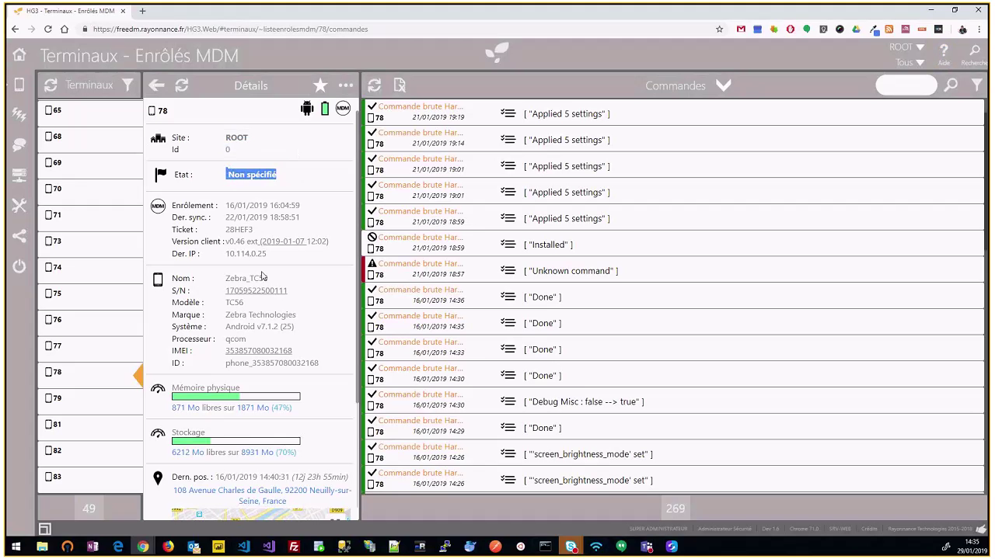
pyautogui.moveTo(173, 207); pyautogui.dragTo(320, 208)
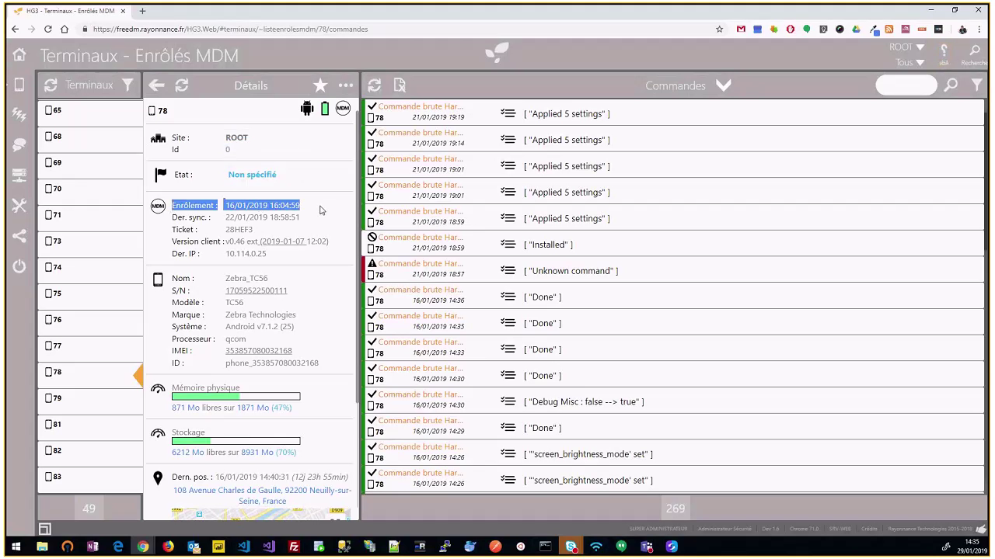
pyautogui.moveTo(229, 205); pyautogui.dragTo(300, 208)
pyautogui.moveTo(225, 218); pyautogui.dragTo(302, 218)
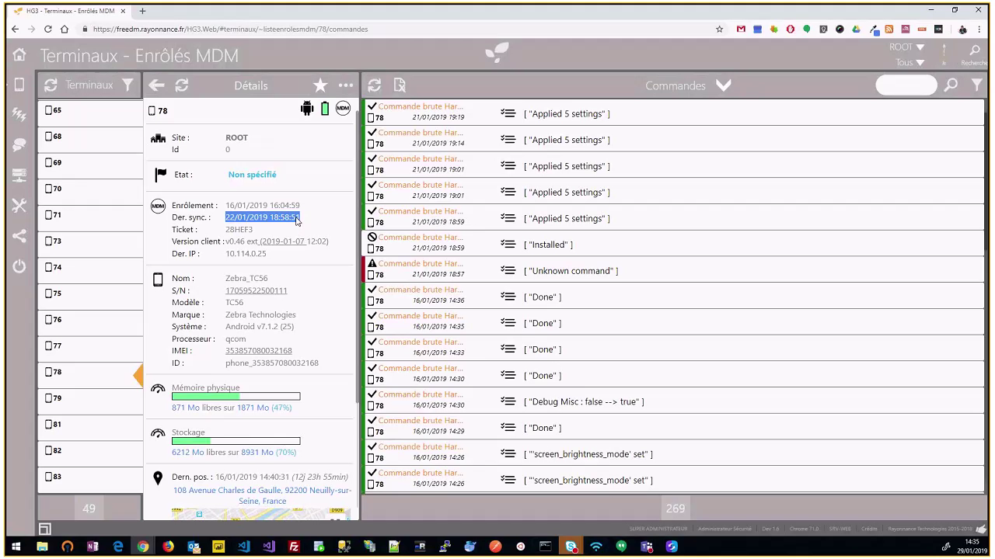
pyautogui.doubleClick(250, 230)
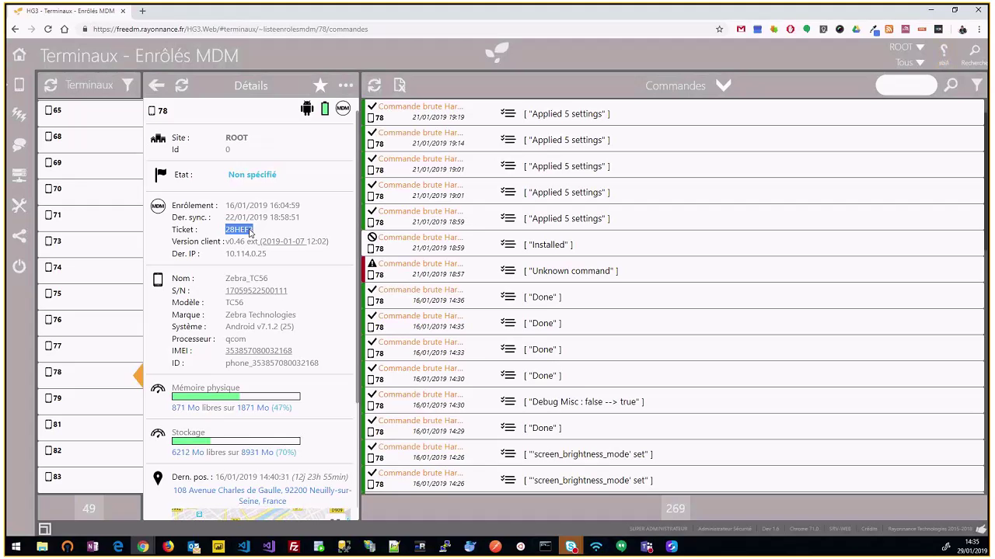
pyautogui.rightClick(98, 13)
pyautogui.click(128, 50)
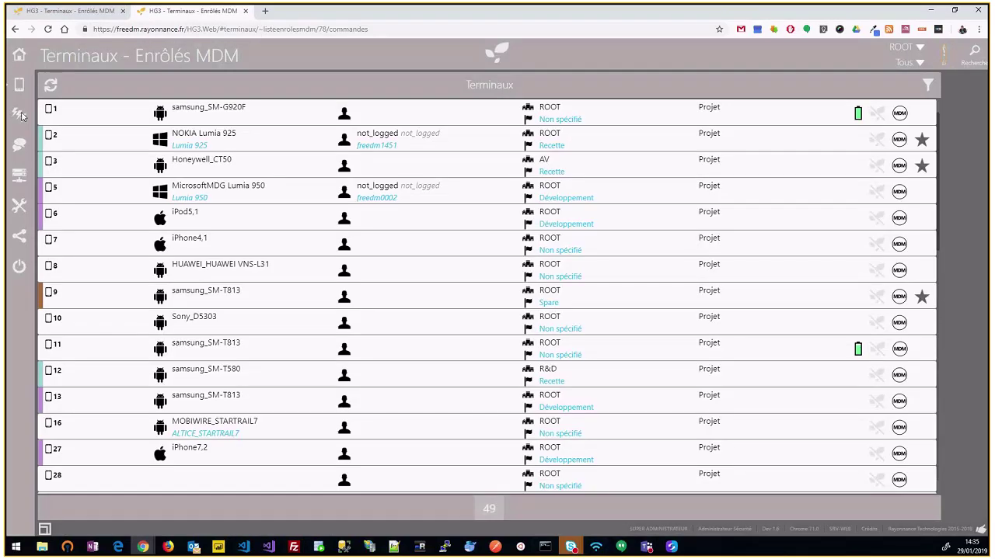
# Go to the enrolment tickets page and add 1 new ticket
pyautogui.moveTo(19, 115)
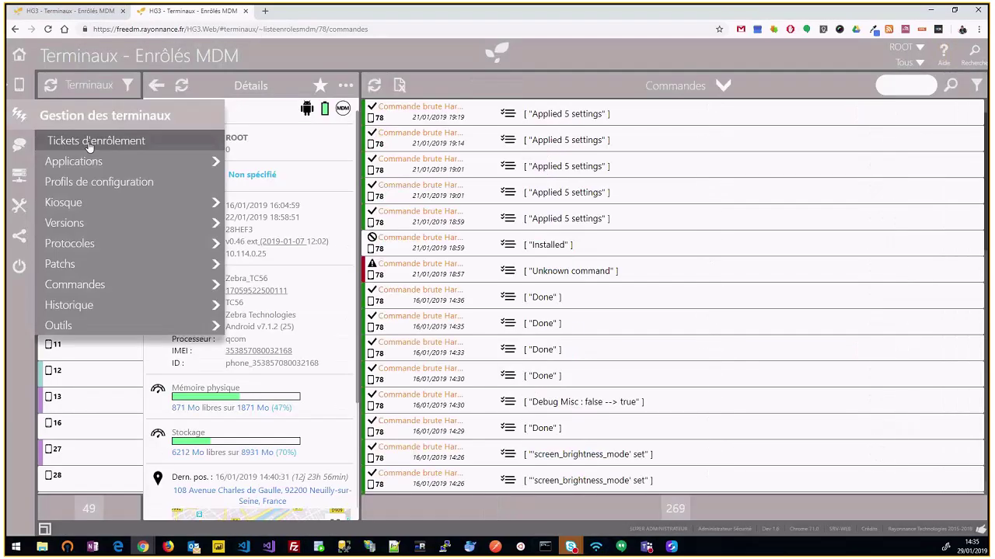
pyautogui.click(89, 143)
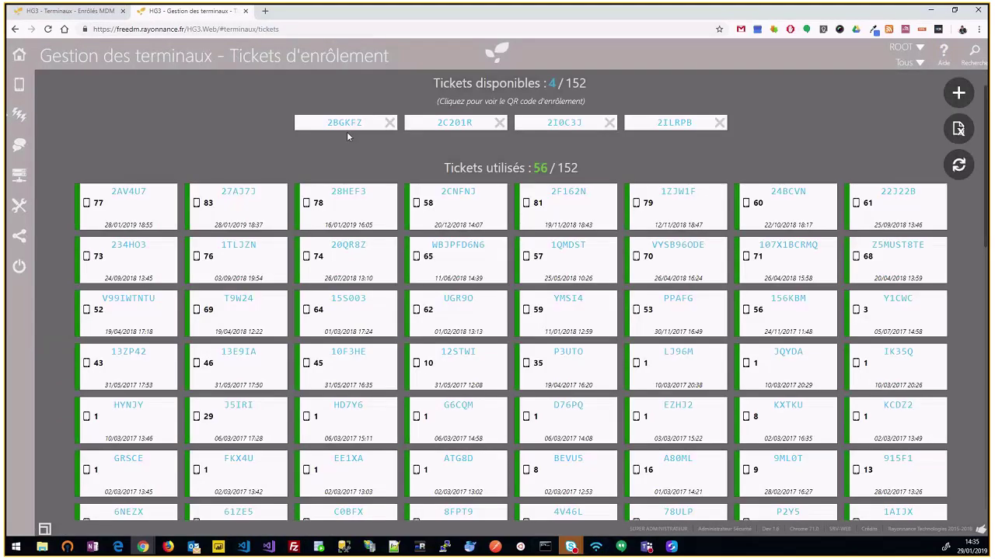
pyautogui.click(958, 92)
pyautogui.write('1')
pyautogui.press('Return')
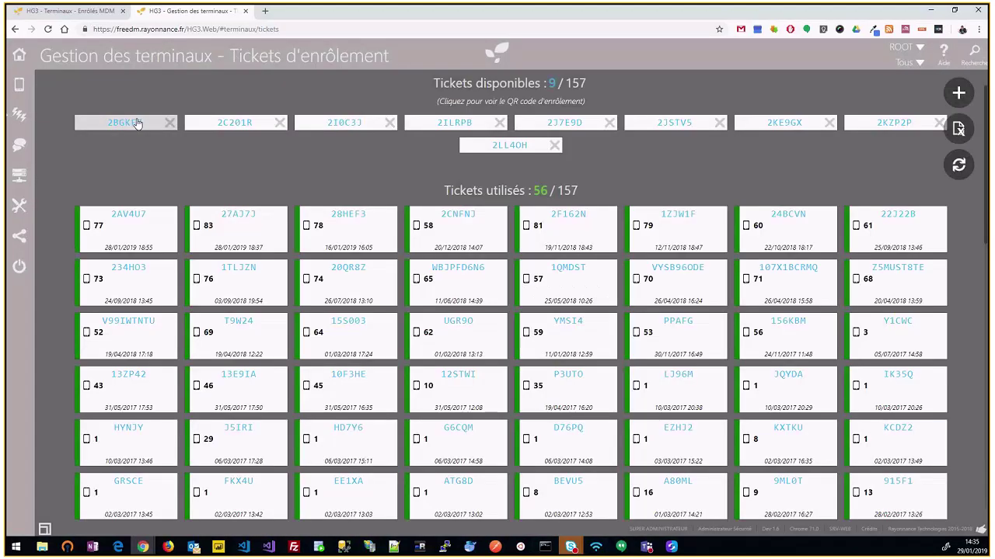
# View the first available ticket's QR code, close it, and browse the used and deactivated tickets
pyautogui.click(125, 123)
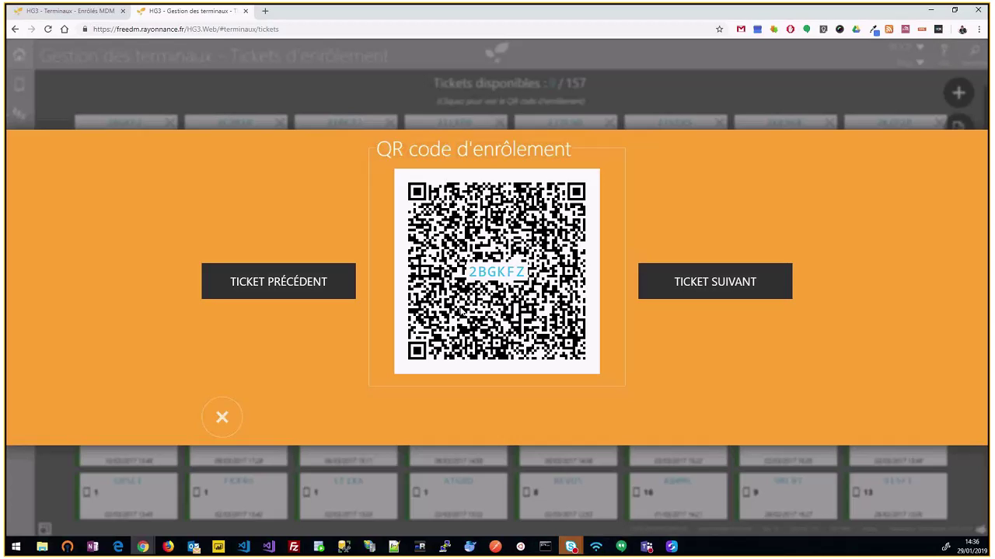
pyautogui.click(222, 417)
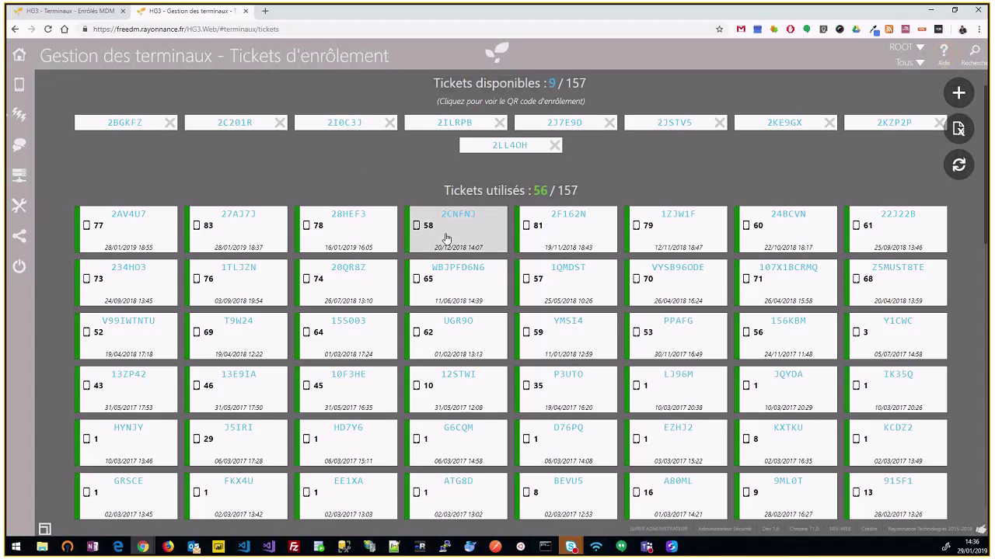
pyautogui.scroll(-2, 446, 238)
pyautogui.scroll(1, 433, 397)
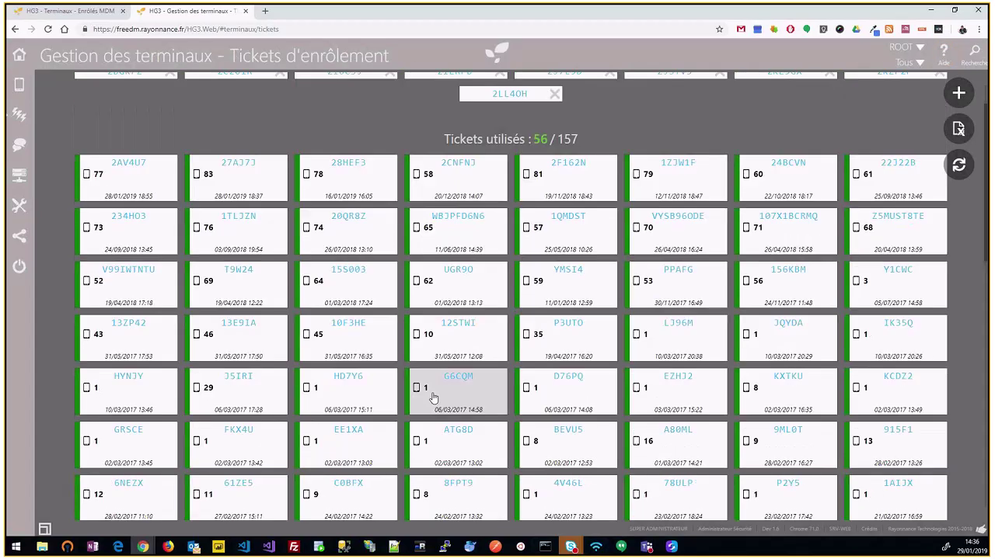
pyautogui.scroll(-4, 433, 398)
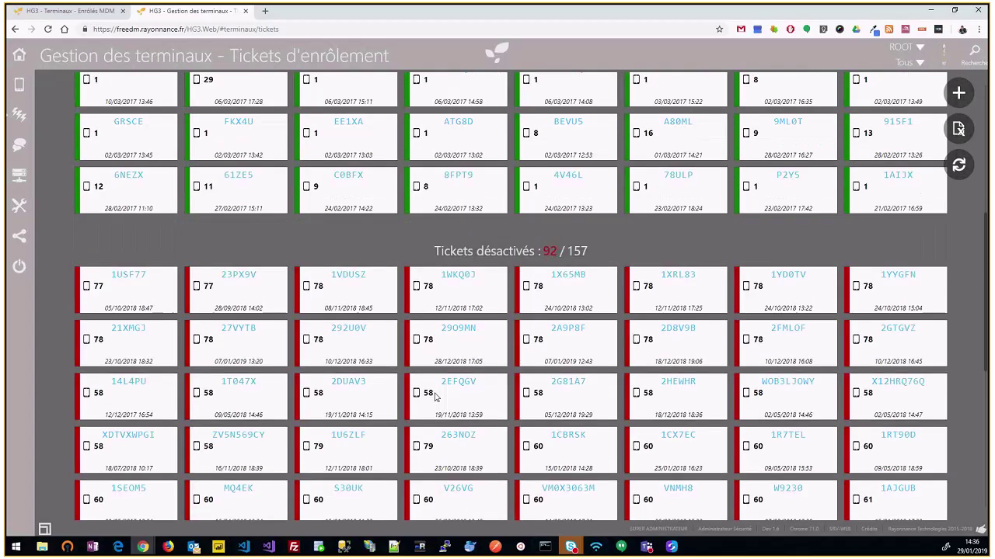
pyautogui.scroll(-3, 435, 397)
pyautogui.scroll(-3, 733, 319)
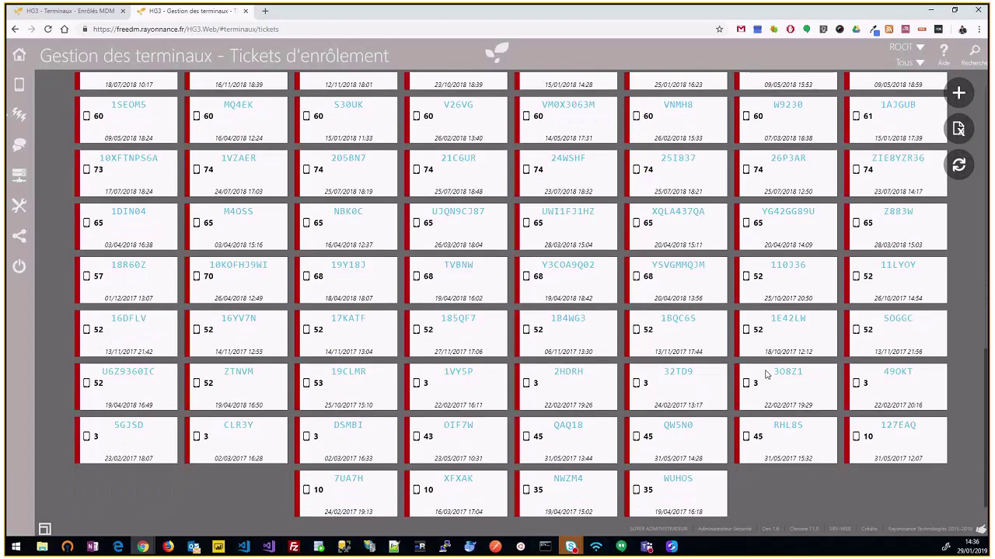
pyautogui.scroll(1, 565, 371)
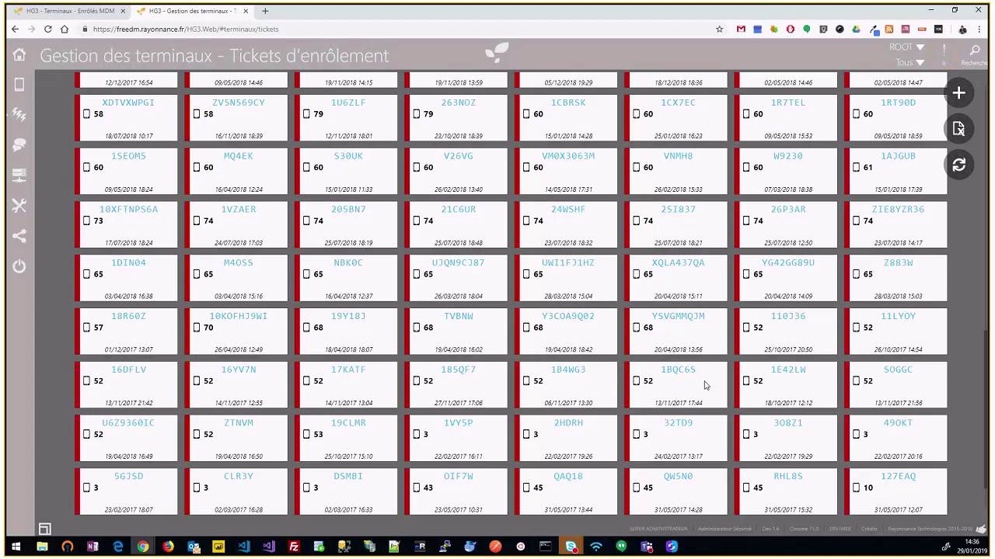
pyautogui.scroll(1, 556, 175)
pyautogui.scroll(10, 544, 191)
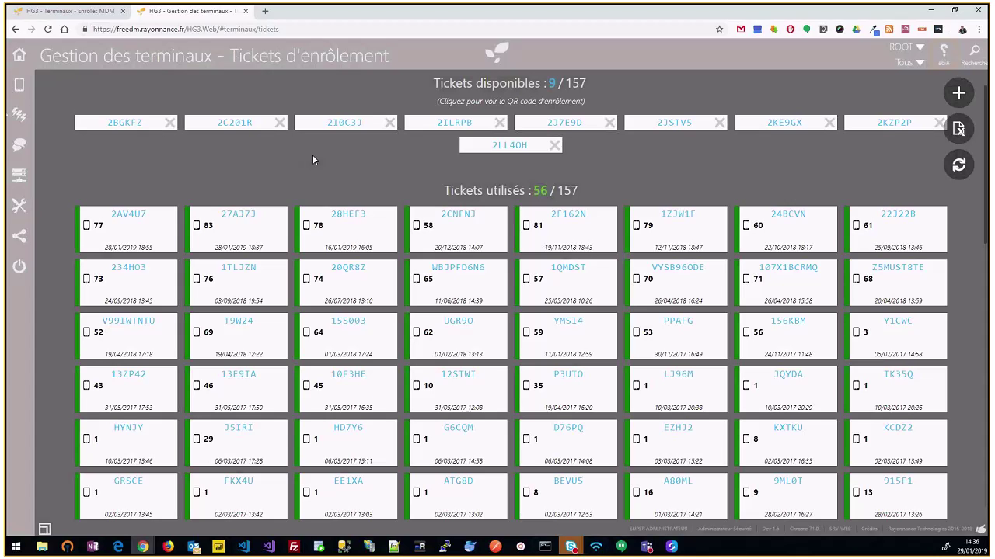
# Back on the enrolled-devices page, highlight device 78's client version, IP and ID, then scroll its details
pyautogui.click(76, 13)
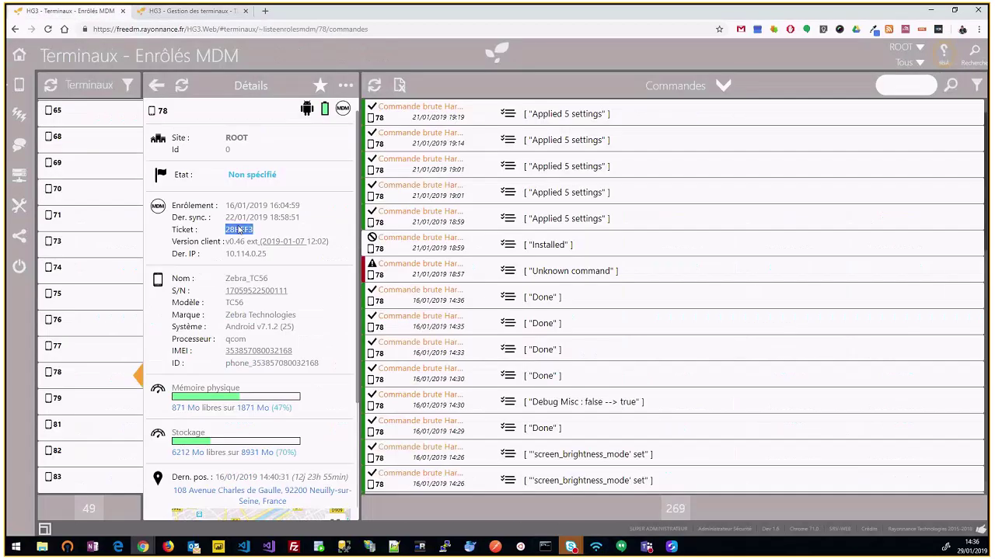
pyautogui.moveTo(226, 242); pyautogui.dragTo(328, 242)
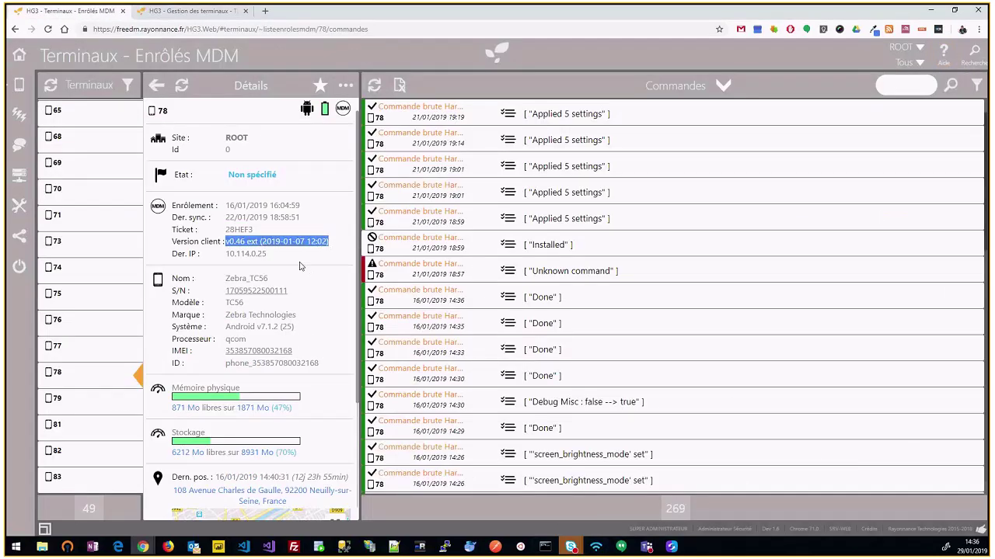
pyautogui.scroll(-1, 300, 266)
pyautogui.moveTo(225, 203); pyautogui.dragTo(282, 207)
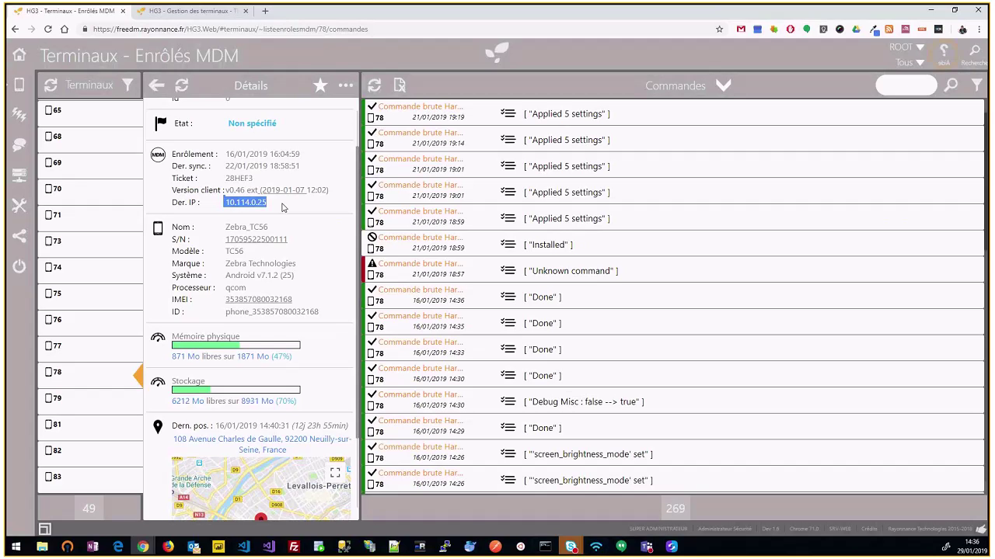
pyautogui.moveTo(224, 227); pyautogui.dragTo(329, 318)
pyautogui.click(325, 317)
pyautogui.click(227, 315)
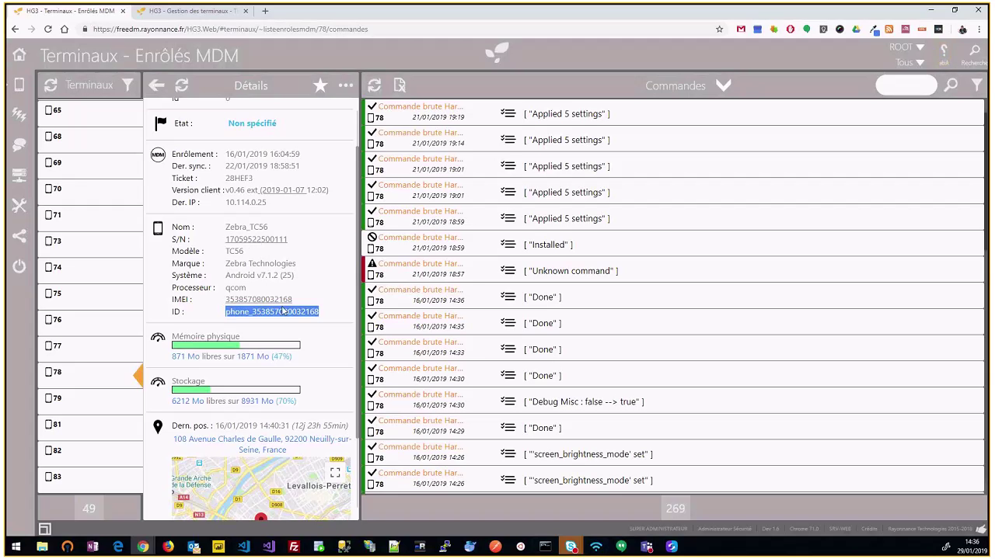
pyautogui.scroll(-2, 282, 310)
pyautogui.scroll(-1, 282, 310)
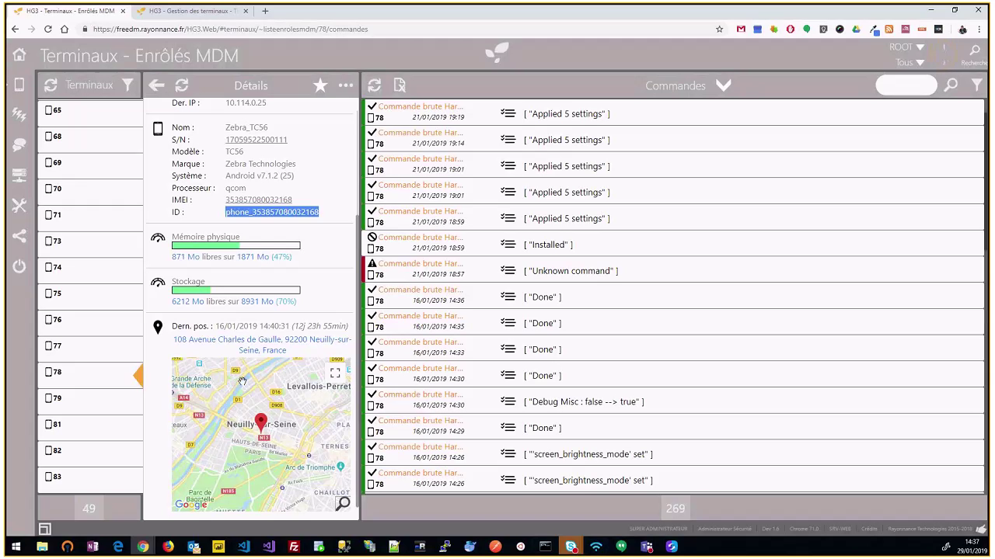
pyautogui.click(345, 88)
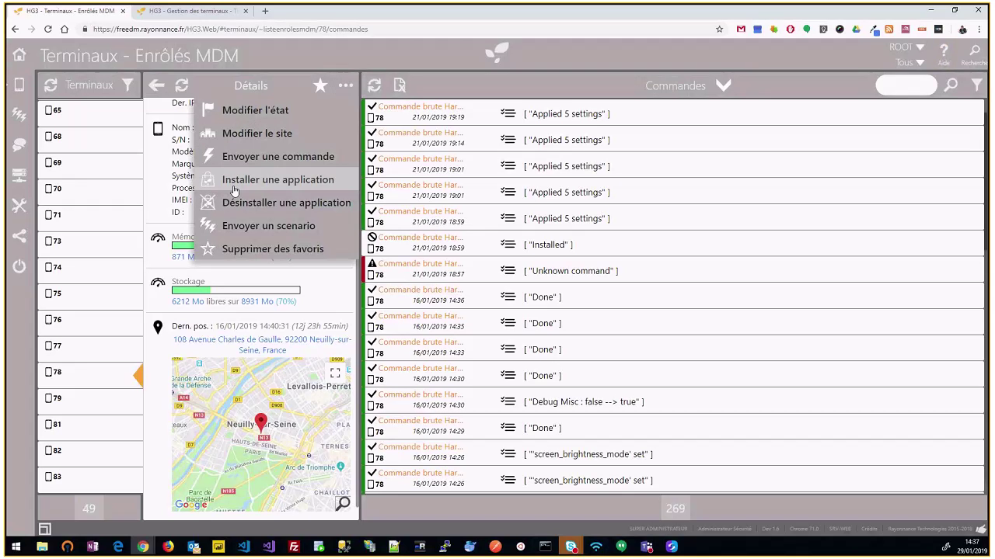
pyautogui.click(336, 167)
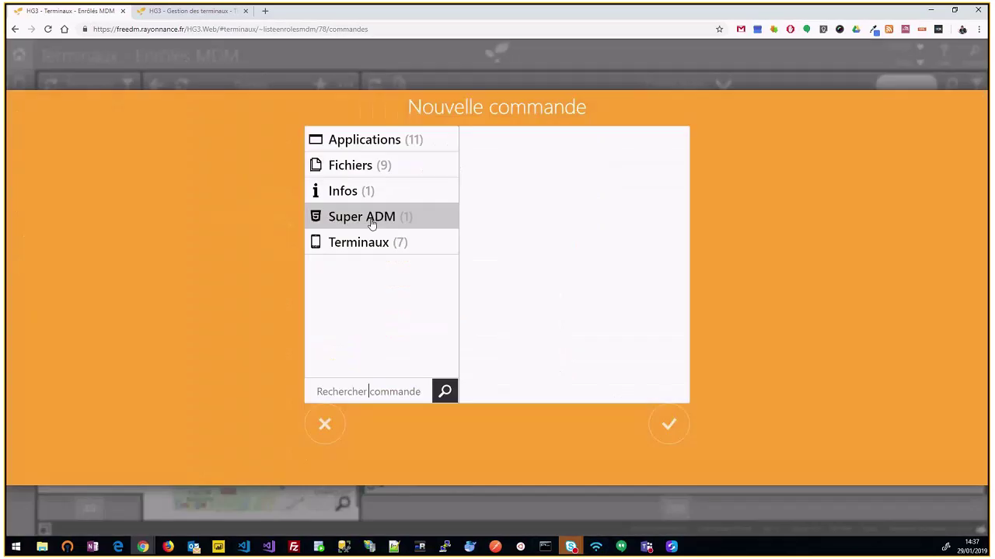
pyautogui.click(368, 143)
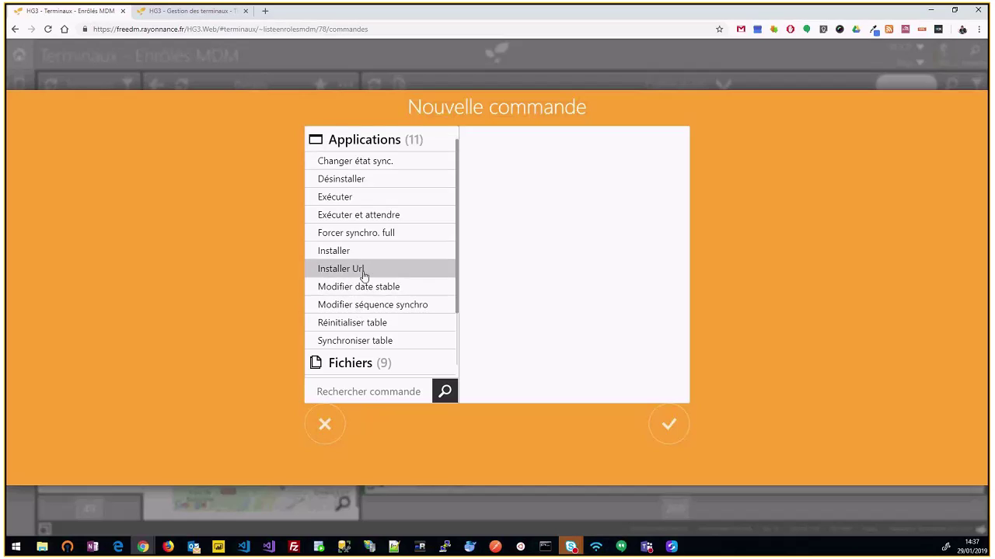
pyautogui.click(359, 143)
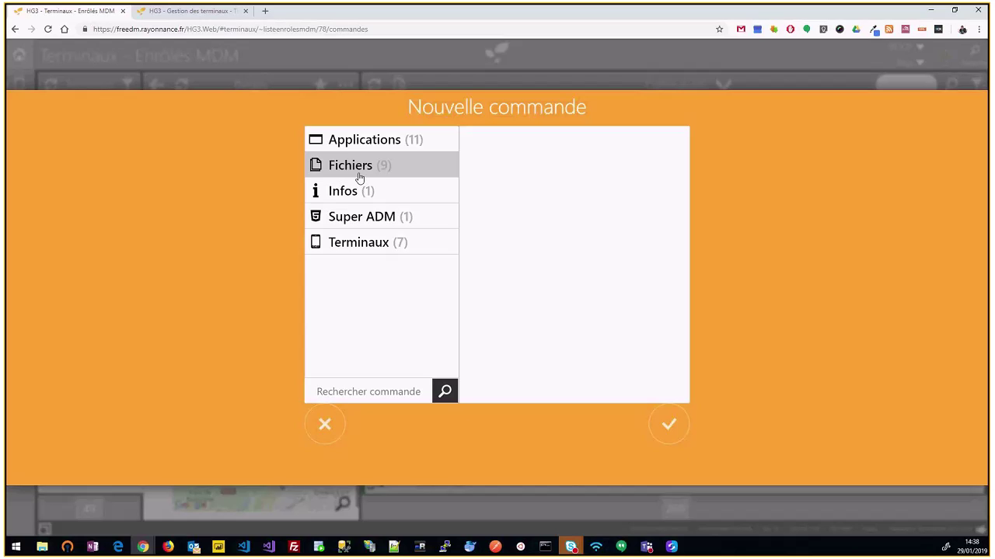
pyautogui.click(358, 178)
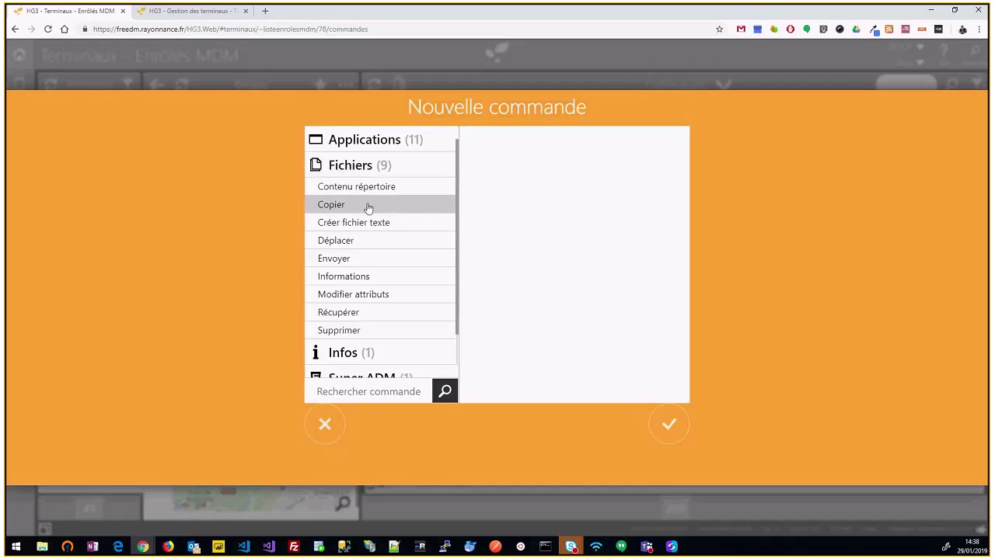
pyautogui.click(356, 174)
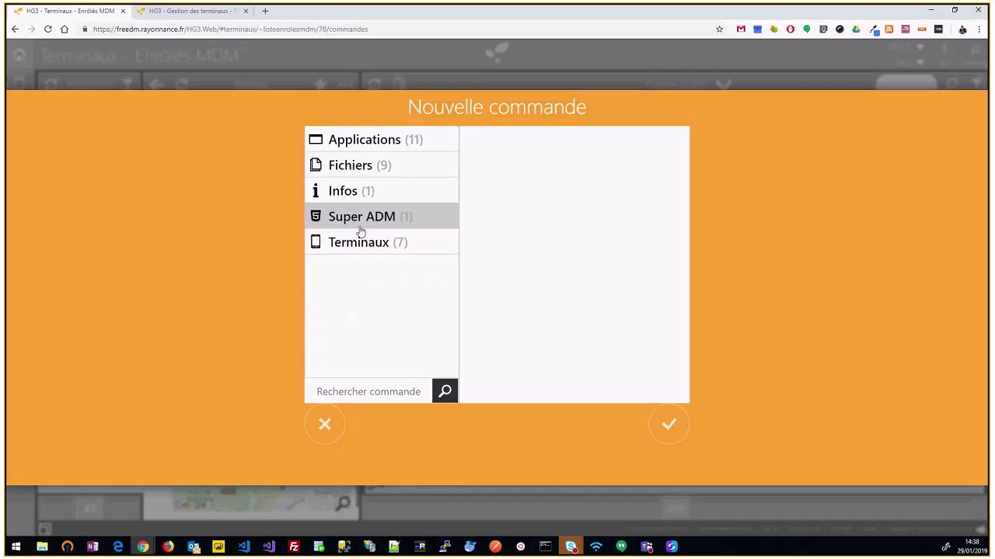
pyautogui.click(346, 193)
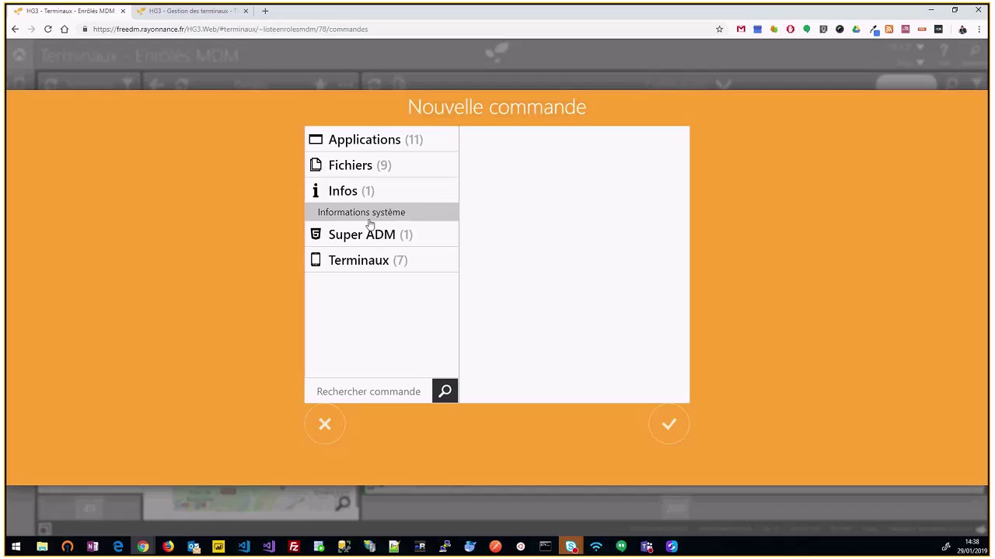
pyautogui.click(370, 220)
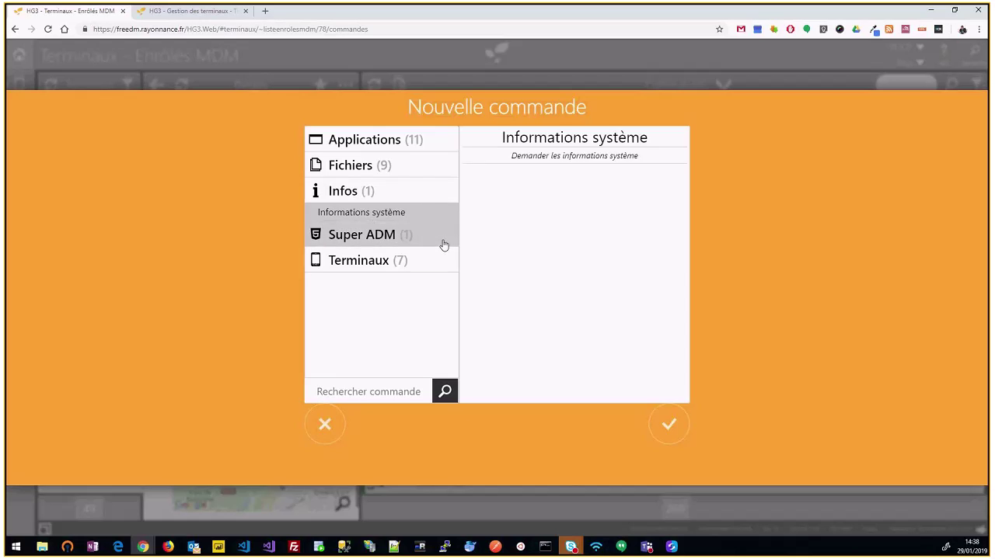
pyautogui.click(357, 234)
pyautogui.click(369, 262)
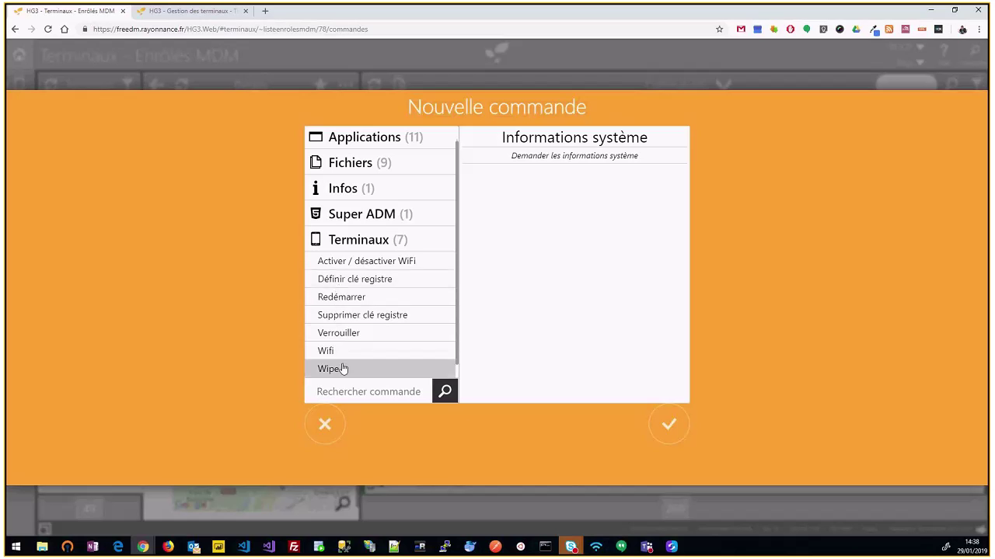
pyautogui.click(336, 422)
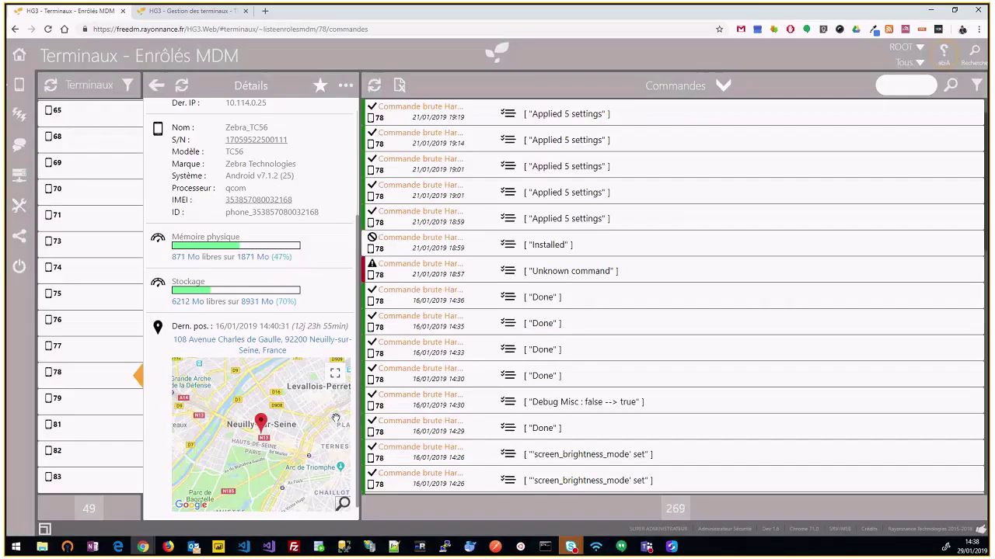
# Switch device 78's history to the Cycle de vie view and scroll through its 3869 events
pyautogui.click(713, 86)
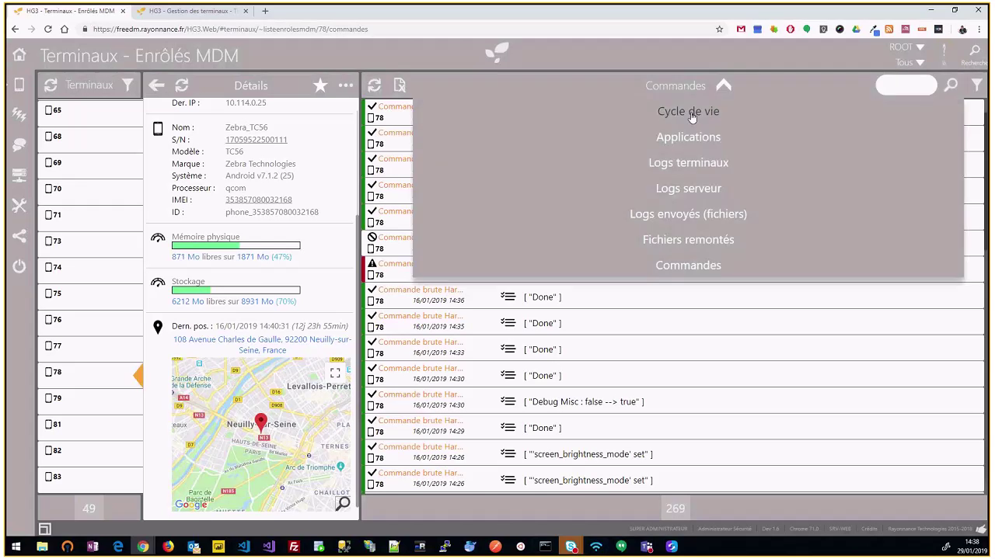
pyautogui.click(692, 114)
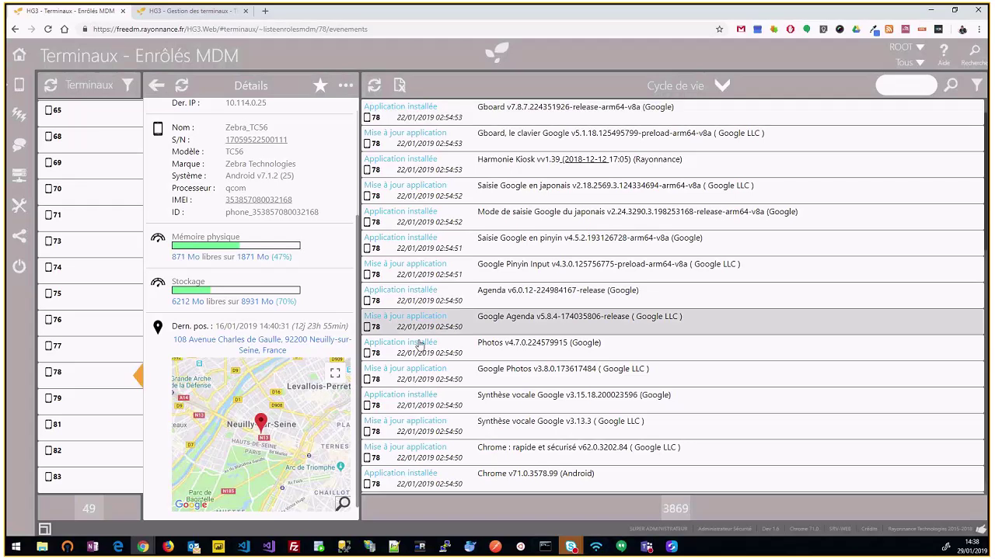
pyautogui.scroll(-3, 419, 345)
pyautogui.scroll(-10, 432, 354)
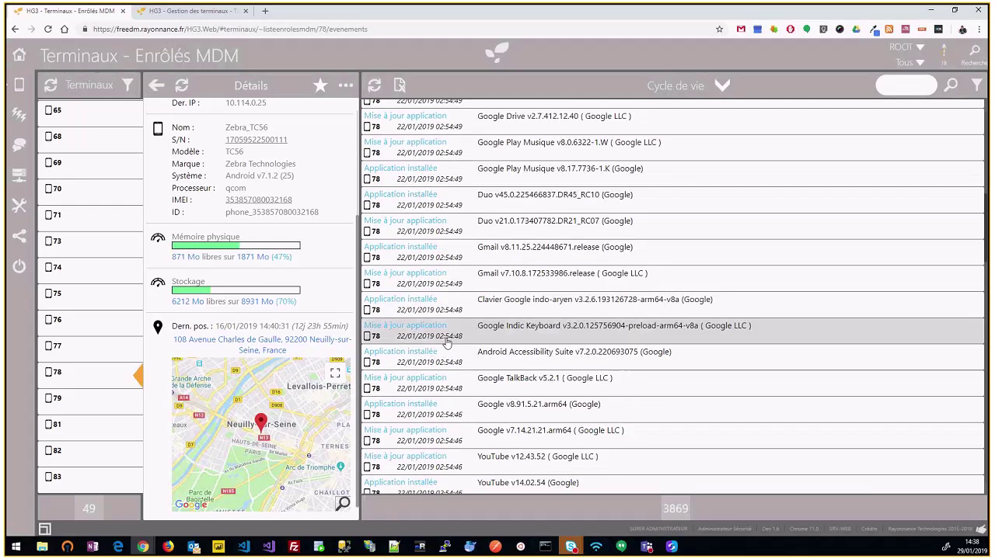
pyautogui.scroll(-10, 449, 343)
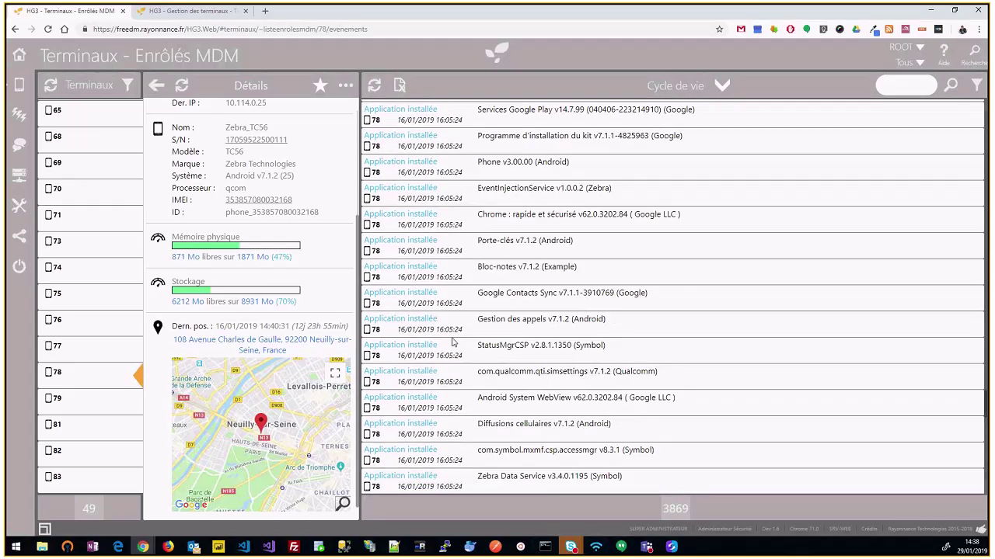
pyautogui.scroll(-5, 458, 343)
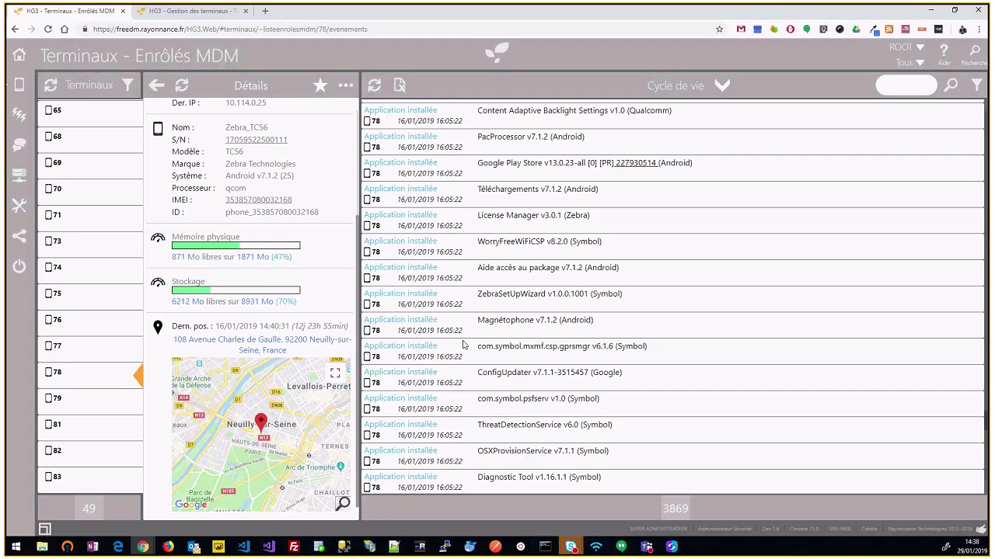
pyautogui.scroll(-10, 463, 344)
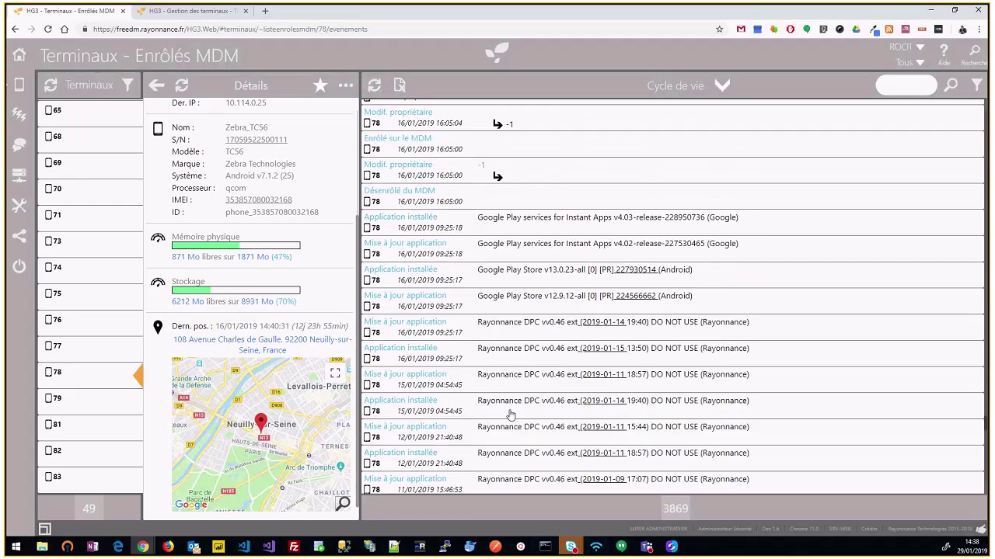
pyautogui.scroll(-10, 510, 415)
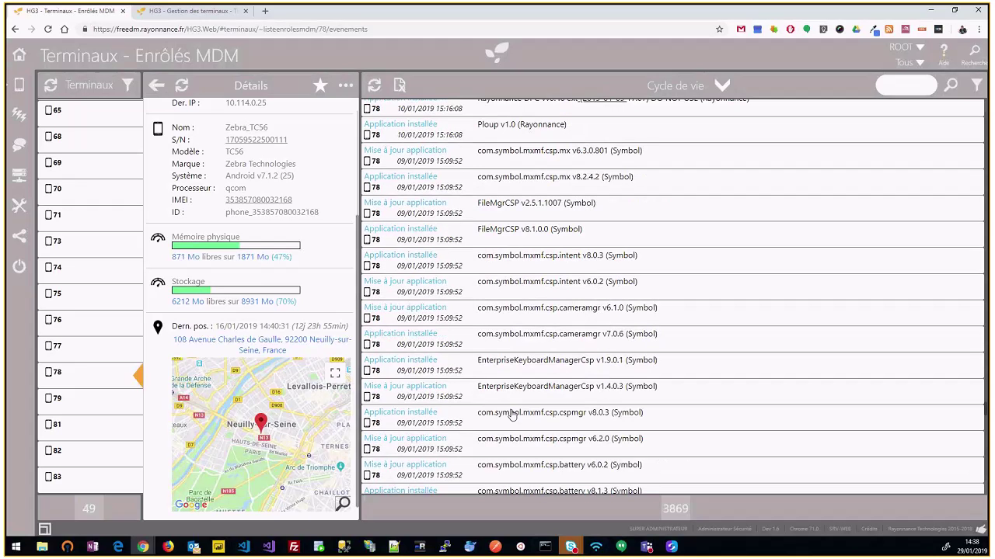
pyautogui.scroll(-10, 512, 415)
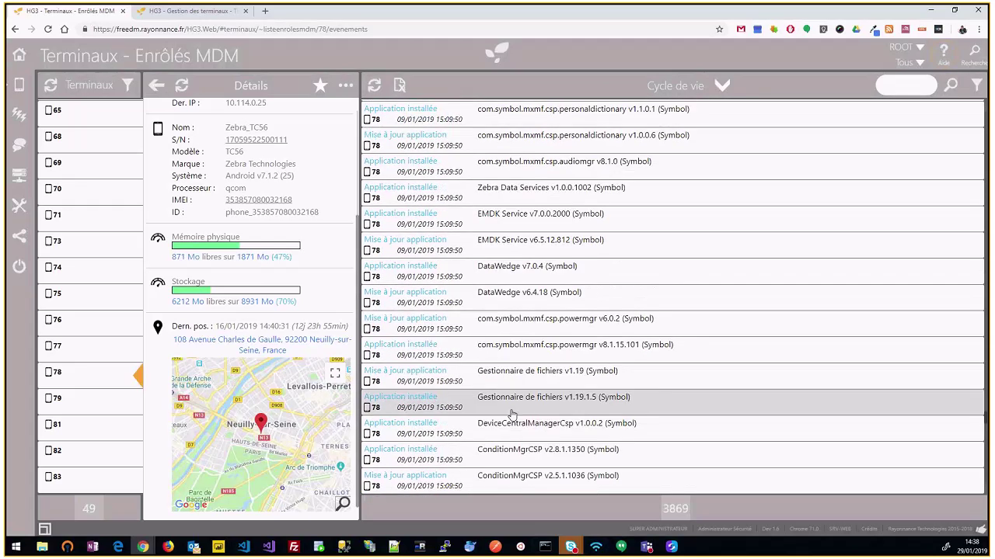
pyautogui.scroll(-10, 512, 415)
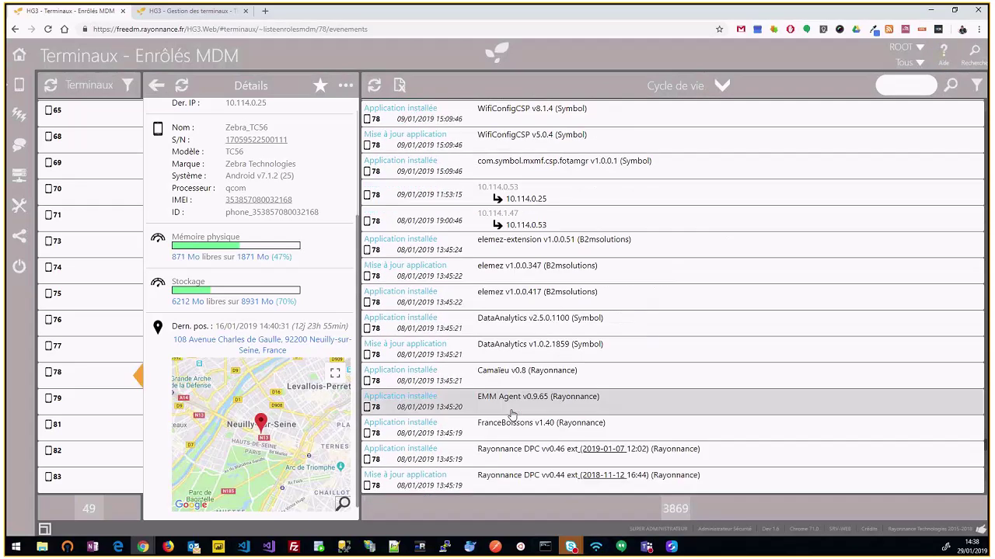
pyautogui.scroll(-10, 513, 416)
# Move terminal 78 to site ROOT > DD and switch its panel to the Applications view
pyautogui.click(345, 86)
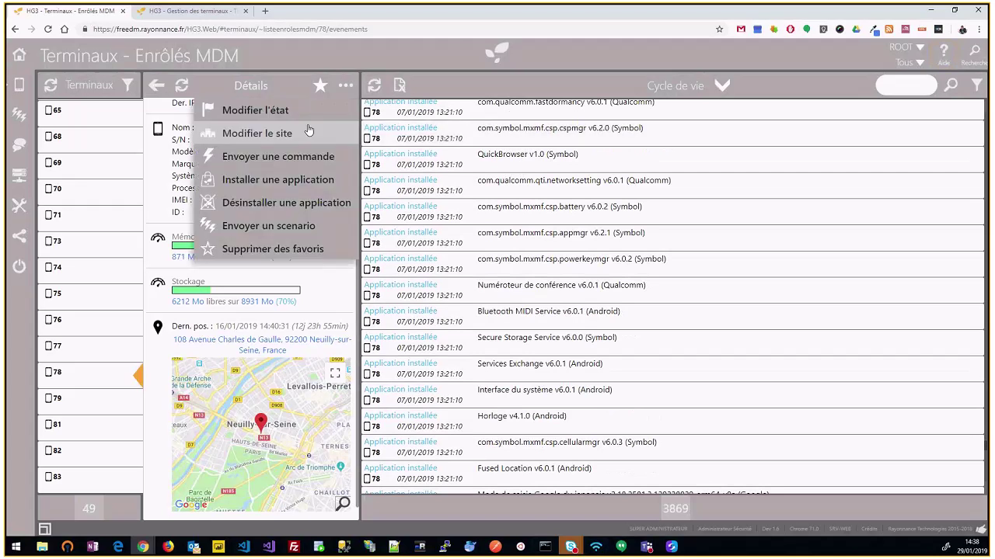
pyautogui.click(269, 134)
pyautogui.click(482, 335)
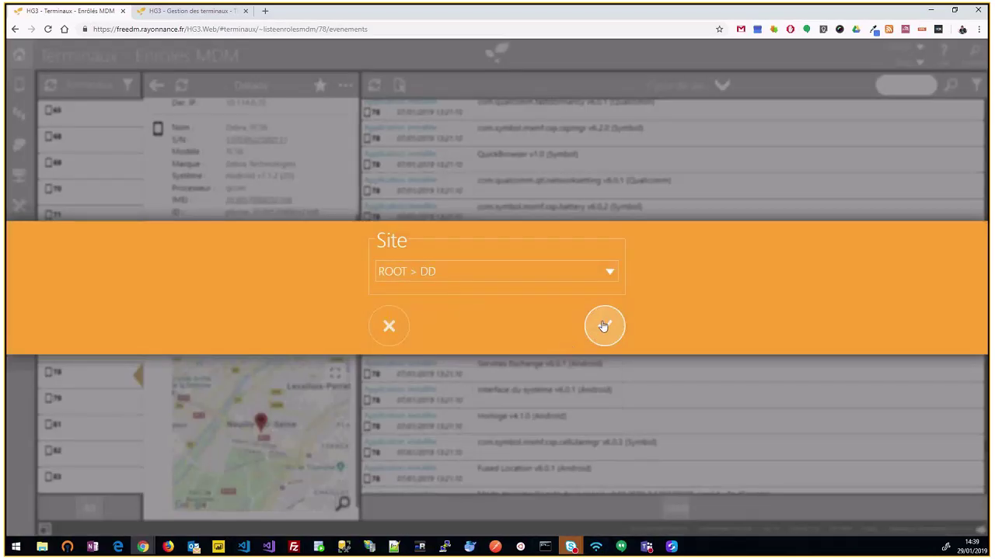
pyautogui.click(604, 326)
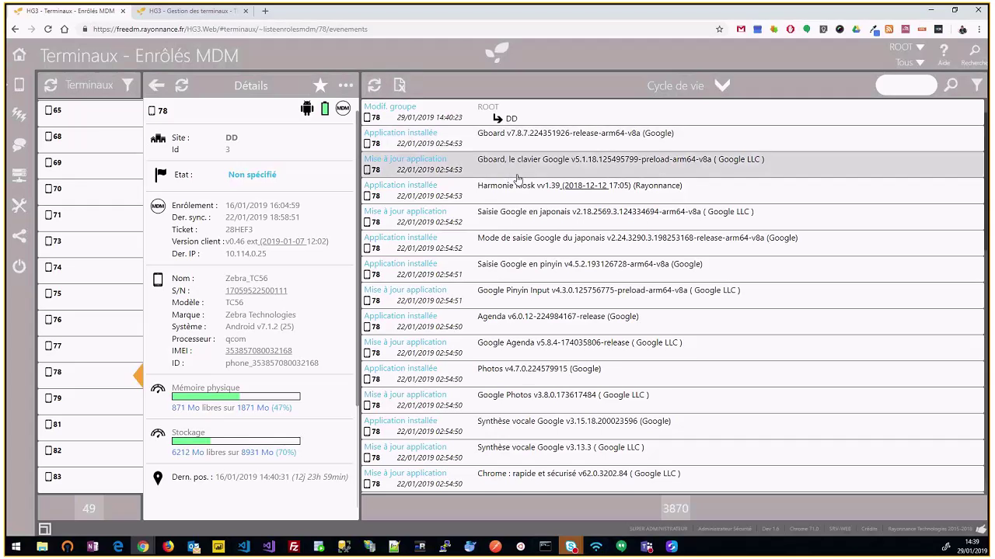
pyautogui.click(684, 86)
pyautogui.click(688, 139)
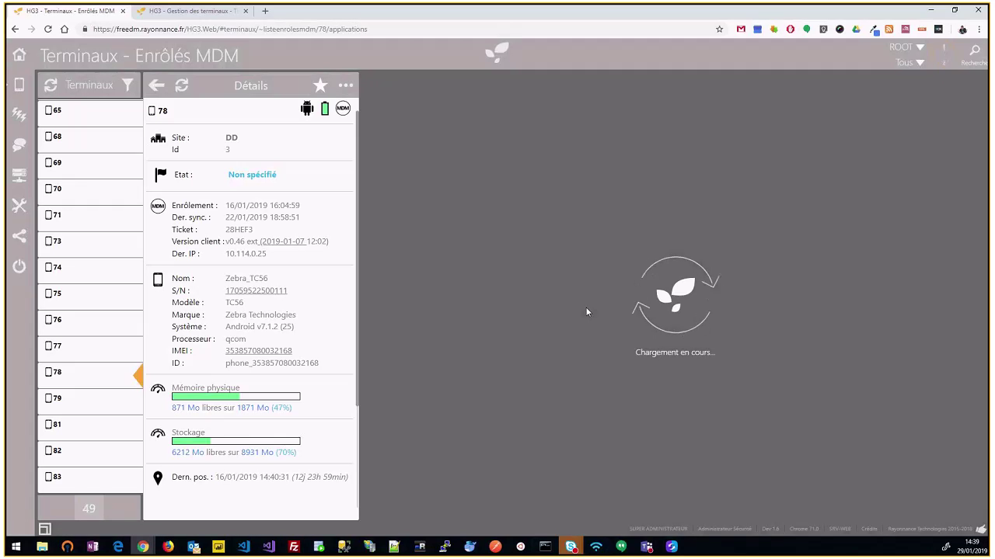
# Filter device 78's apps to installed MDM ones, browse the non-MDM section, then show all 17 MDM apps
pyautogui.doubleClick(161, 110)
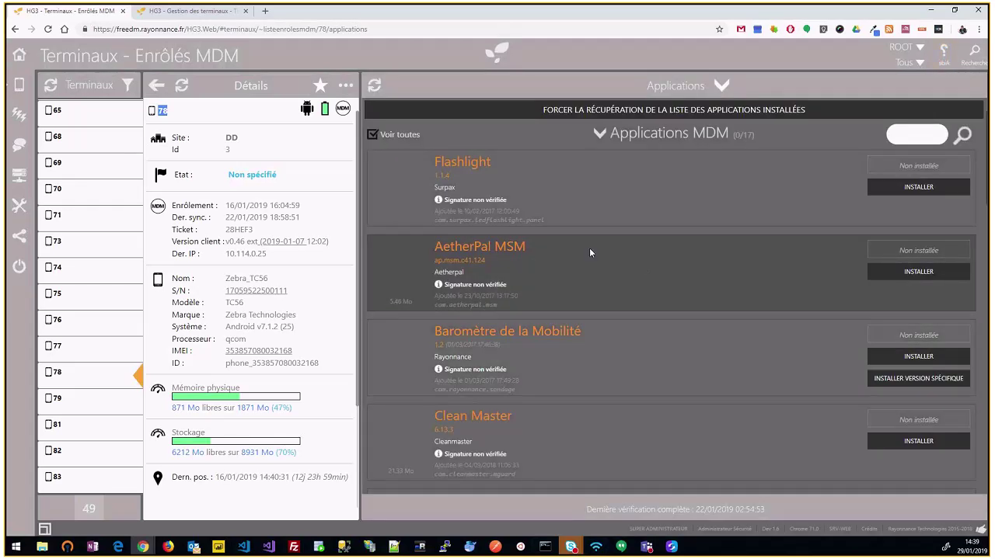
pyautogui.click(372, 136)
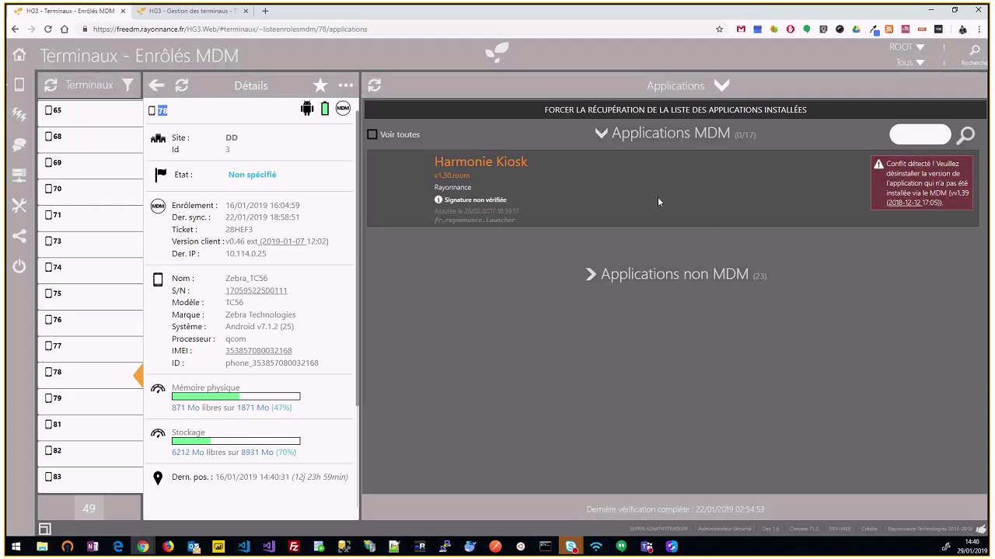
pyautogui.click(592, 276)
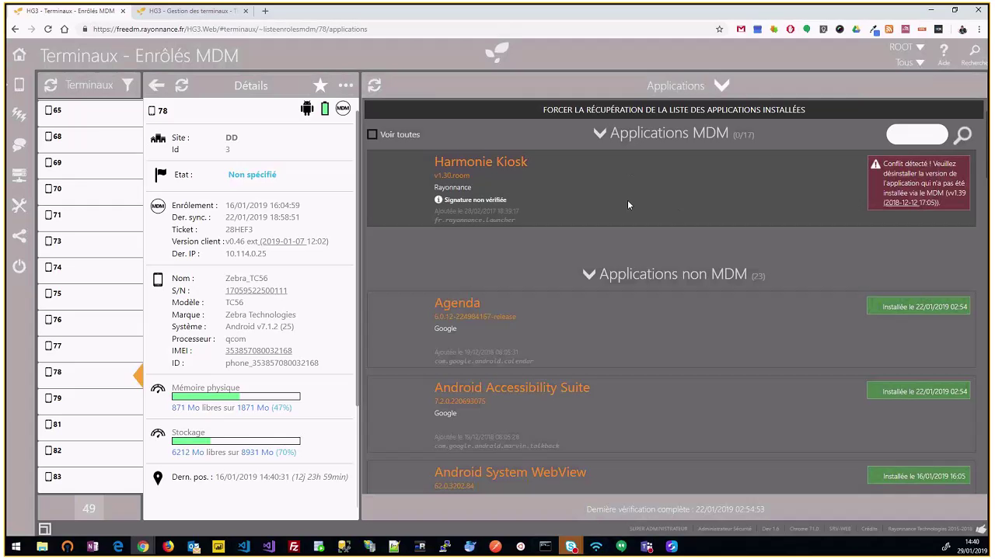
pyautogui.scroll(-3, 622, 250)
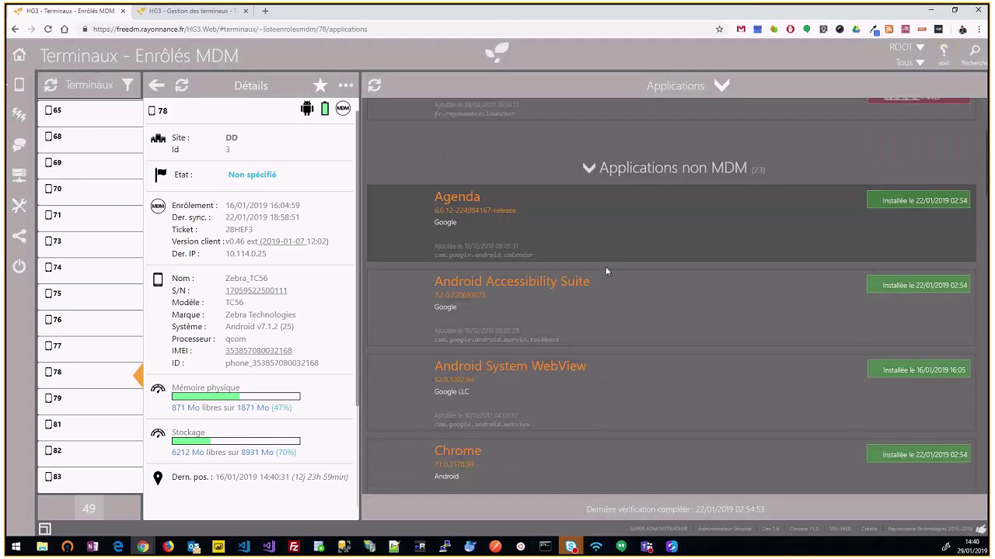
pyautogui.scroll(-9, 605, 265)
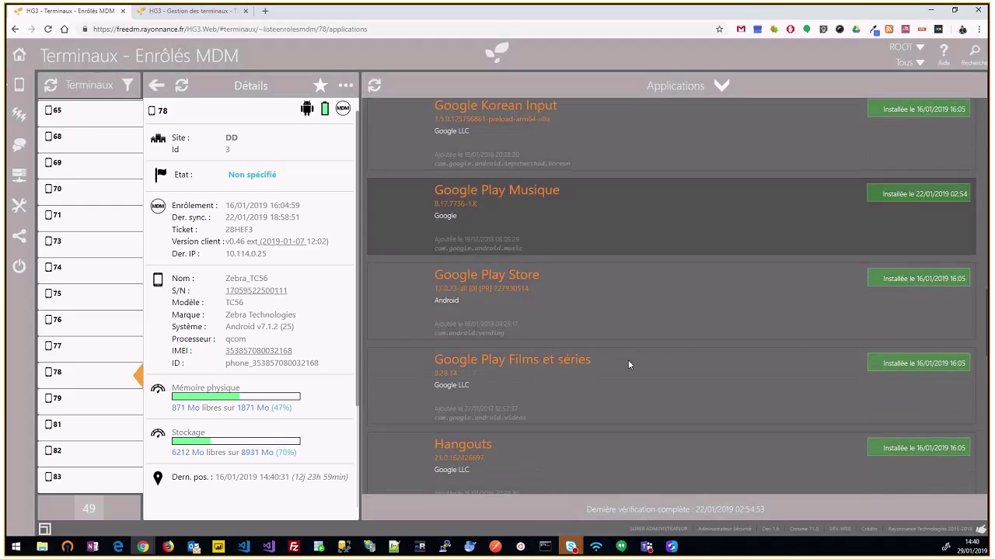
pyautogui.scroll(-9, 673, 389)
pyautogui.scroll(8, 674, 390)
pyautogui.scroll(12, 673, 390)
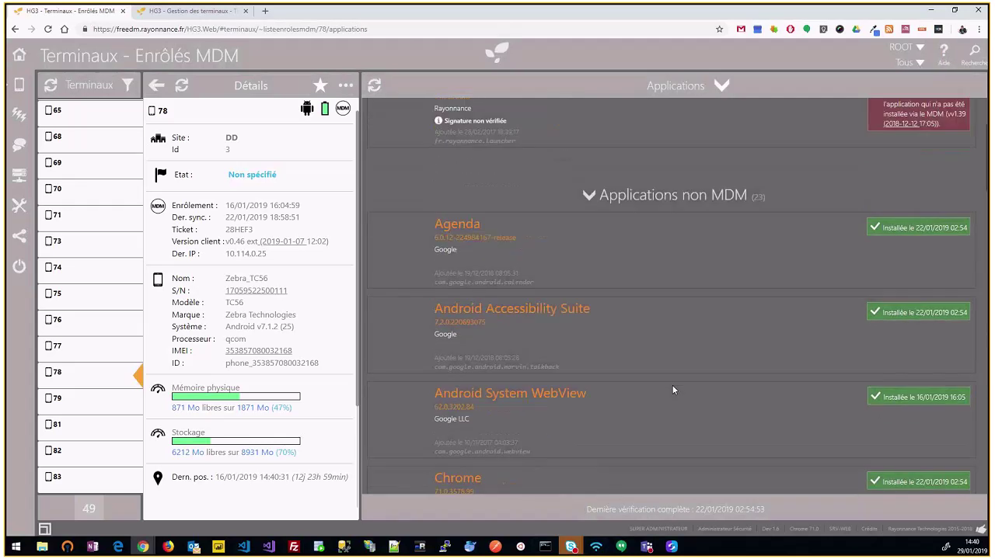
pyautogui.click(589, 283)
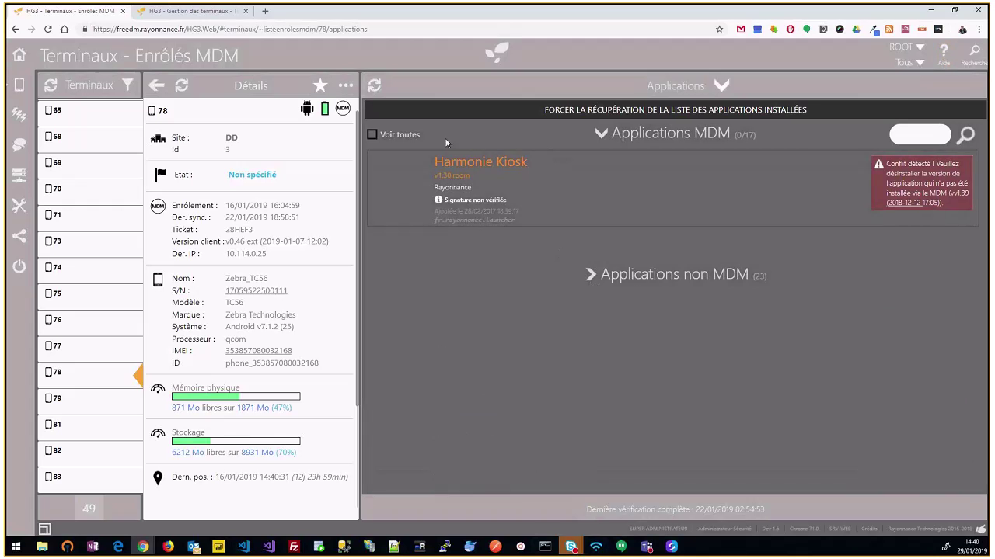
pyautogui.click(397, 137)
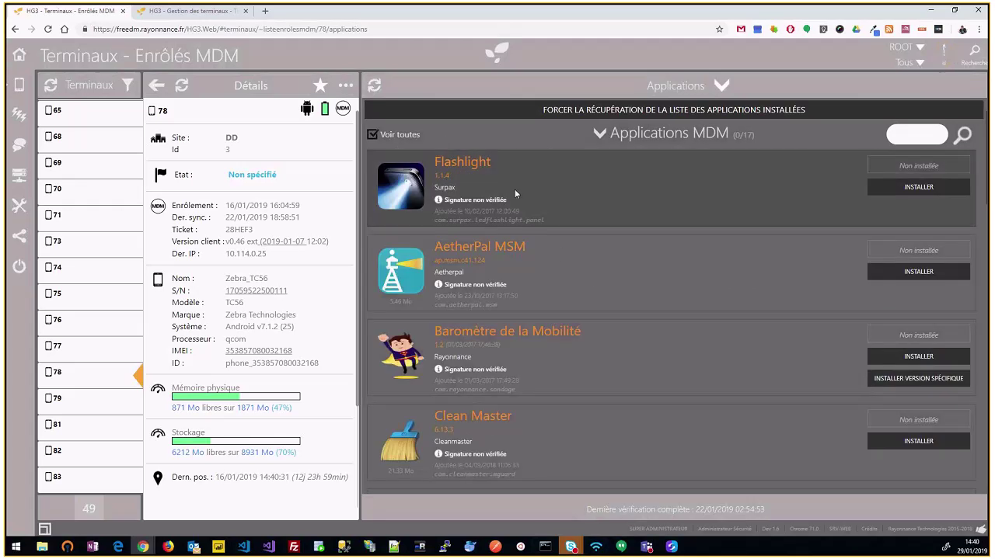
# Request installation of diagtool v002 on terminal 78, answering OUI to the confirmation
pyautogui.scroll(-2, 534, 362)
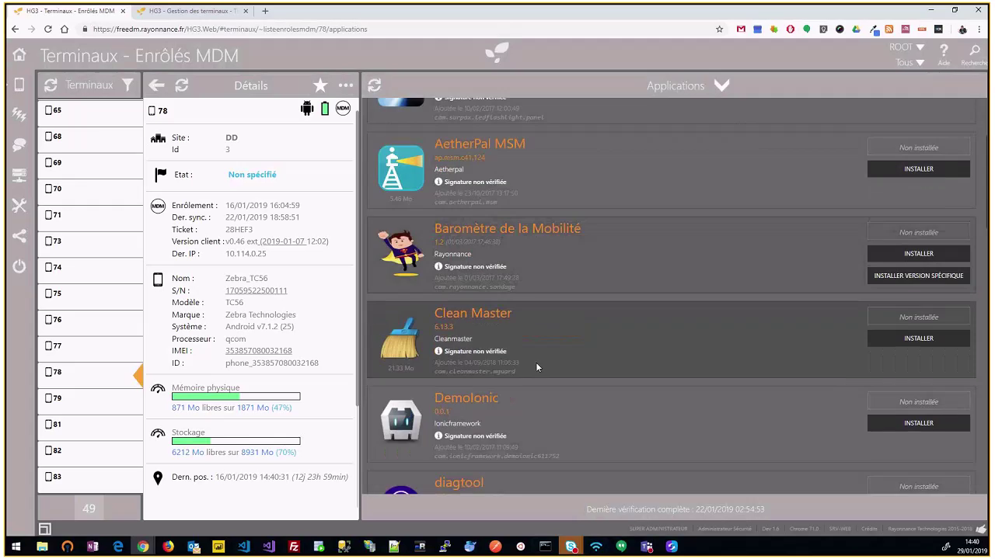
pyautogui.scroll(-5, 535, 362)
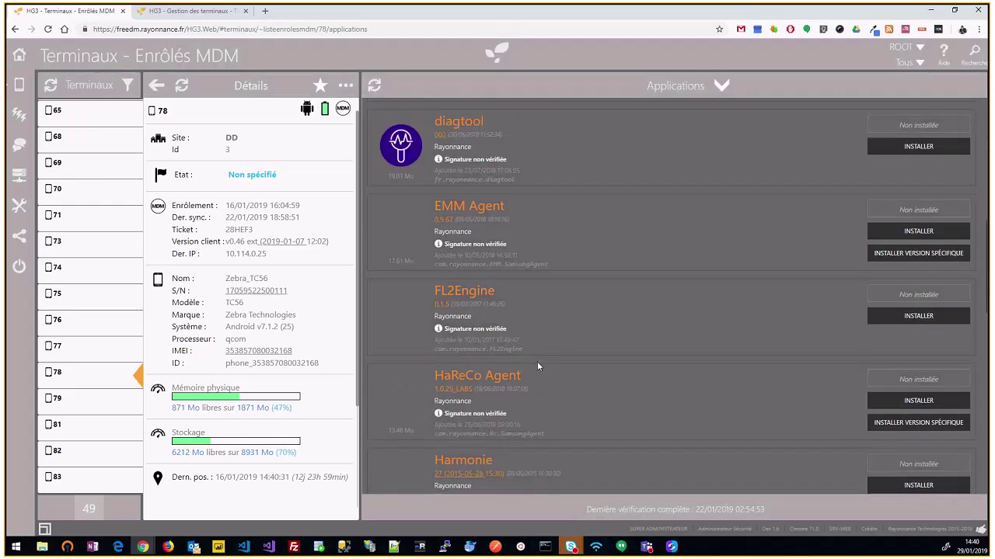
pyautogui.scroll(-3, 538, 363)
pyautogui.scroll(3, 540, 363)
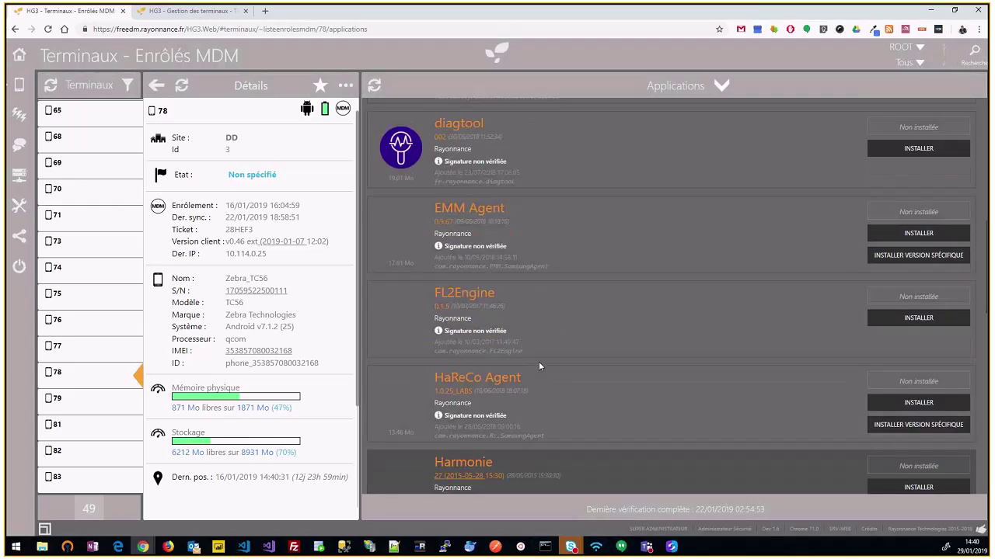
pyautogui.scroll(3, 539, 364)
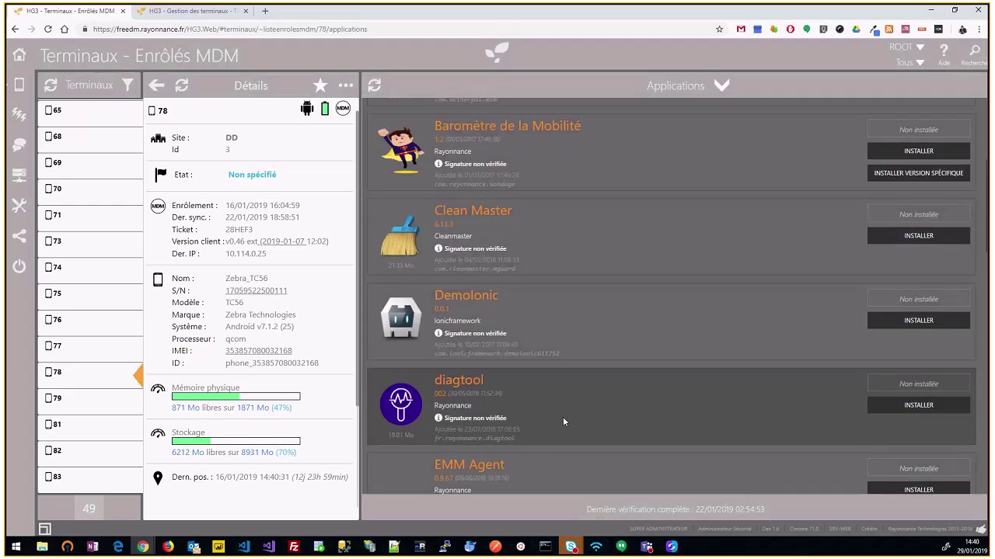
pyautogui.click(919, 406)
pyautogui.click(526, 317)
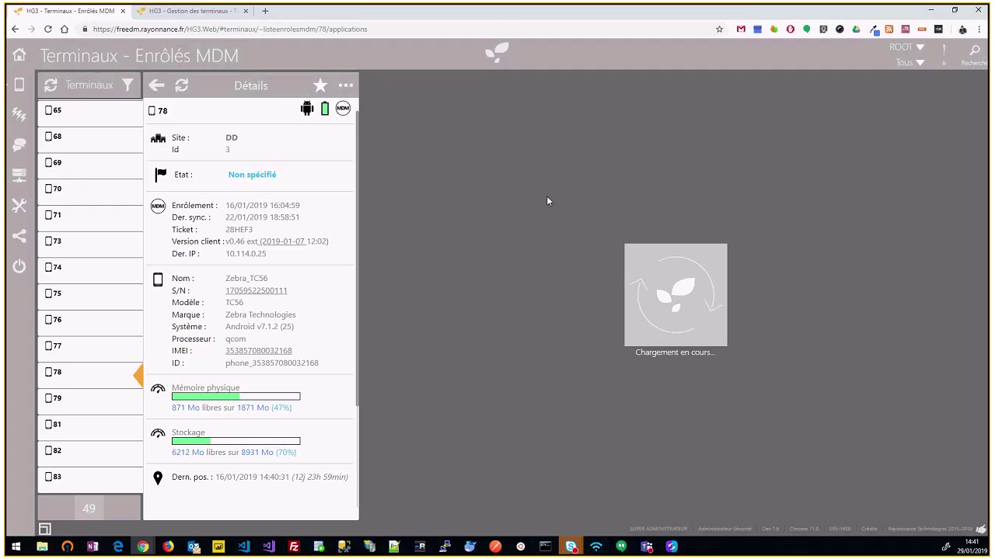
pyautogui.scroll(-5, 554, 264)
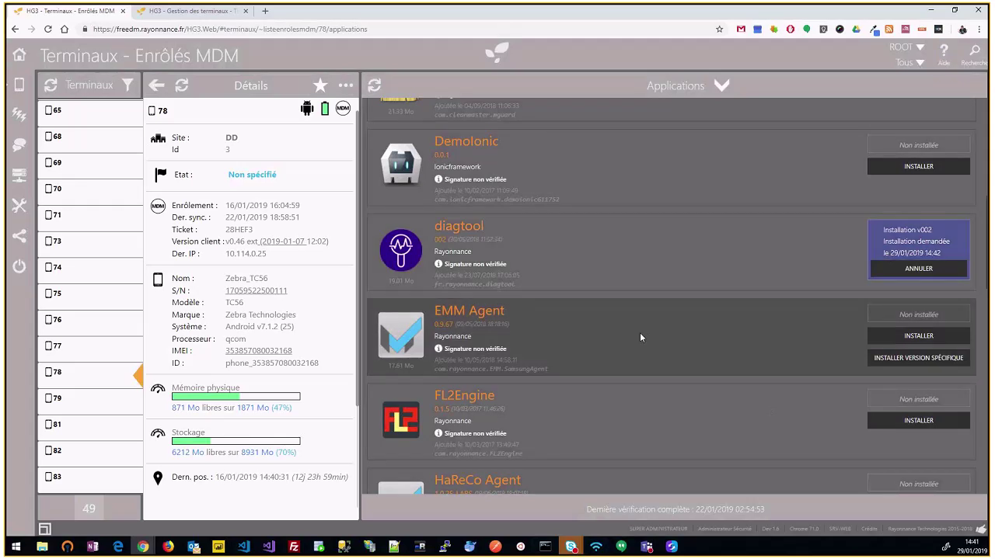
pyautogui.scroll(-2, 640, 332)
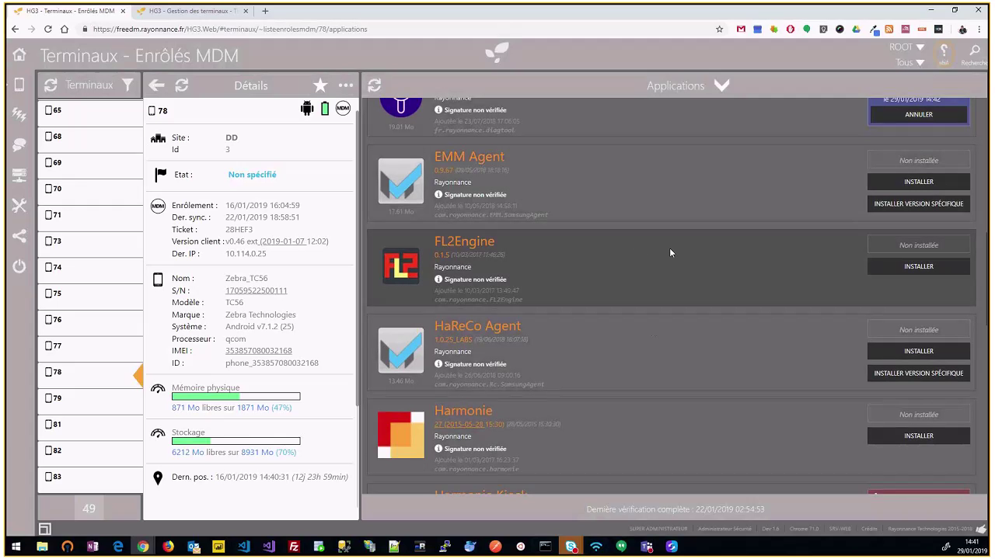
pyautogui.scroll(1, 669, 251)
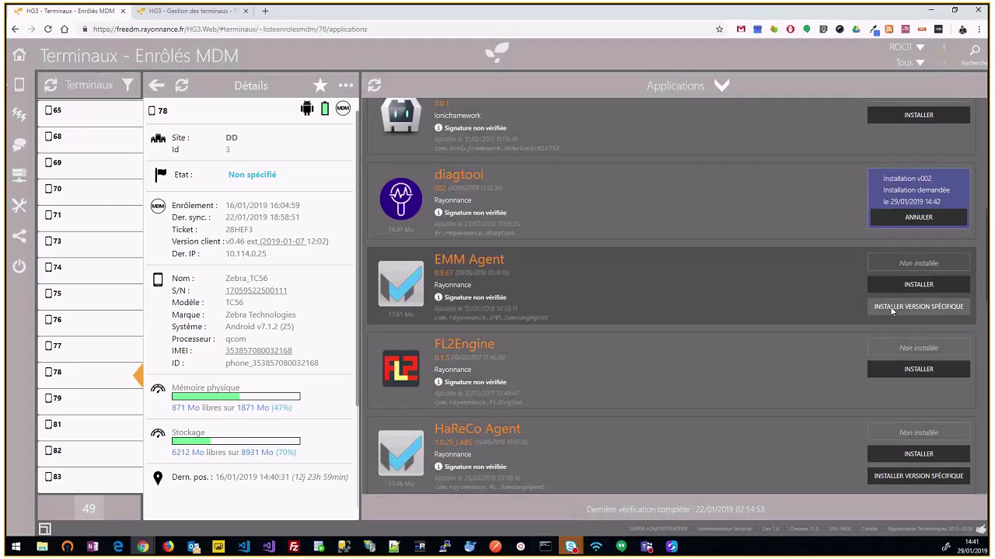
pyautogui.click(891, 310)
pyautogui.click(495, 277)
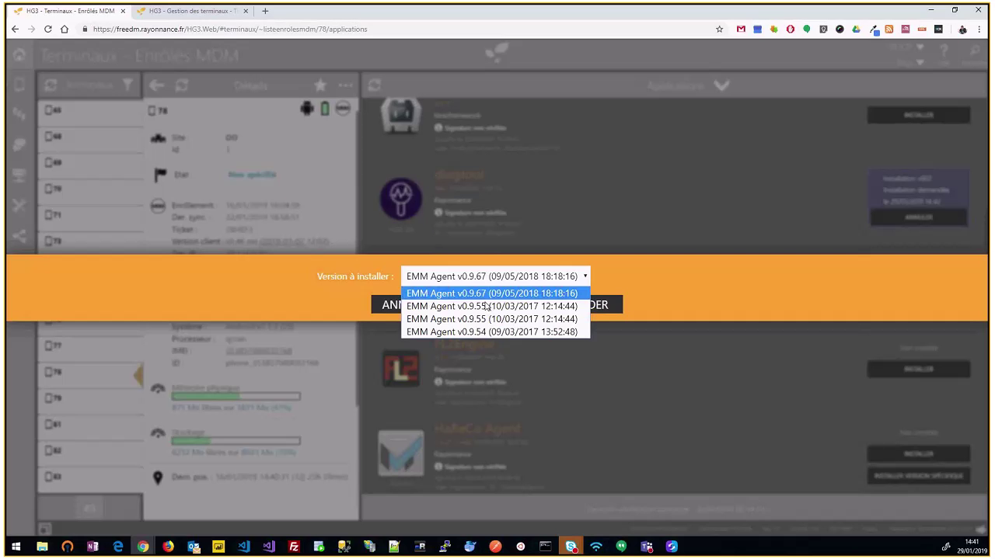
pyautogui.click(649, 291)
pyautogui.click(410, 305)
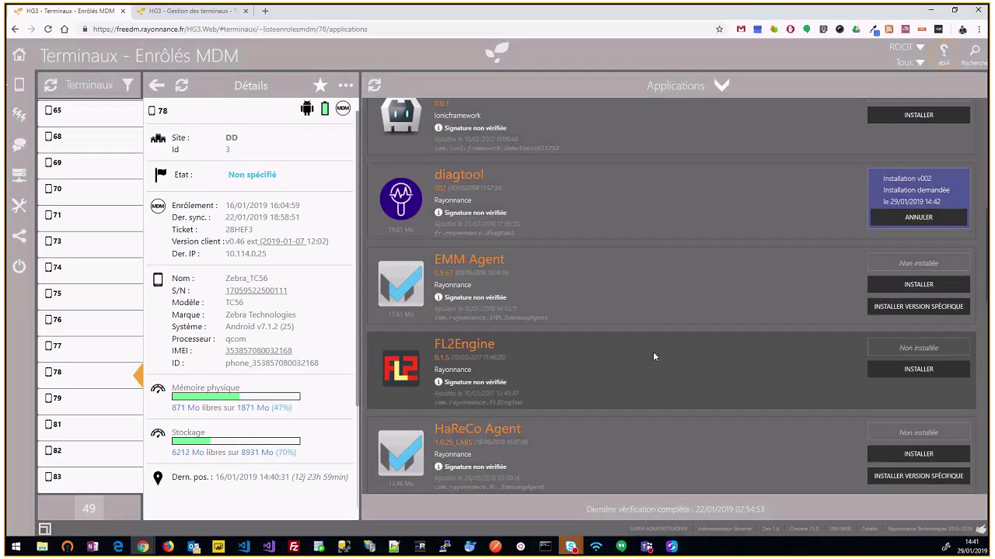
pyautogui.scroll(8, 654, 357)
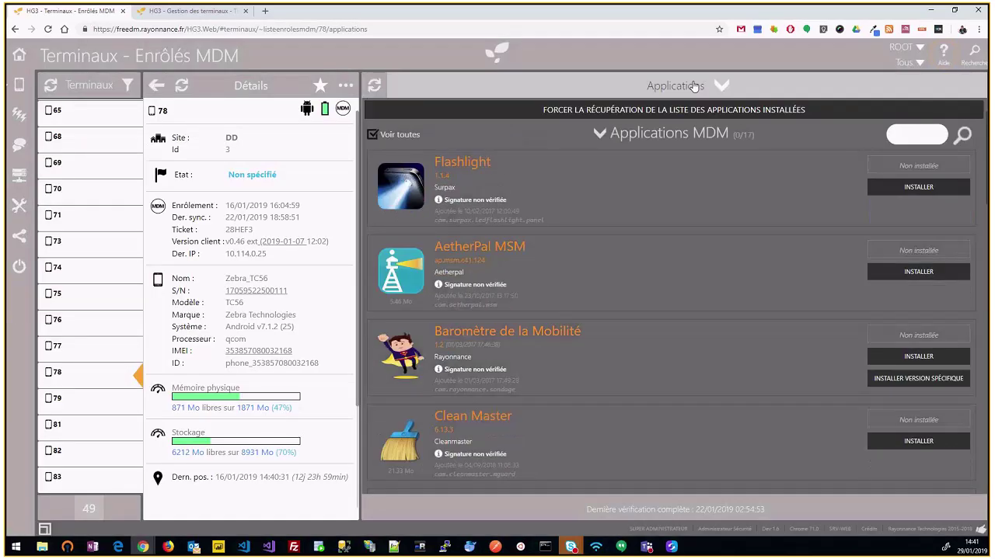
# View device 78's sent log files, then its command history, and open the 21/01/2019 19:19 command
pyautogui.click(693, 86)
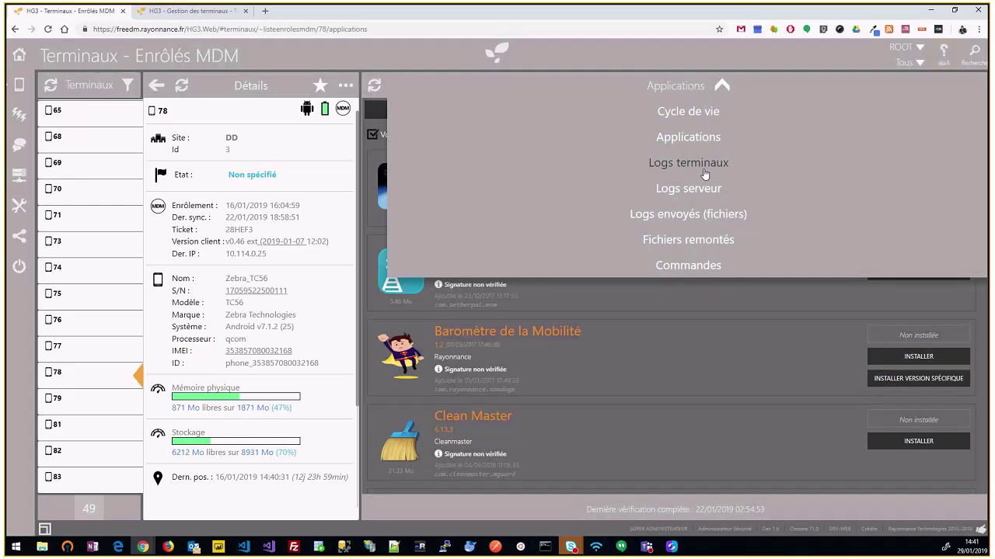
pyautogui.click(706, 221)
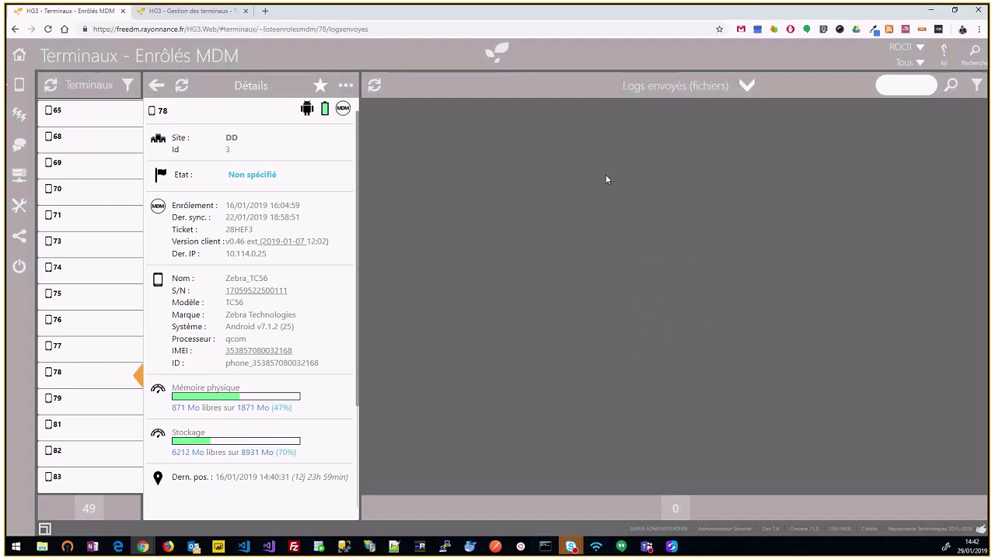
pyautogui.click(639, 92)
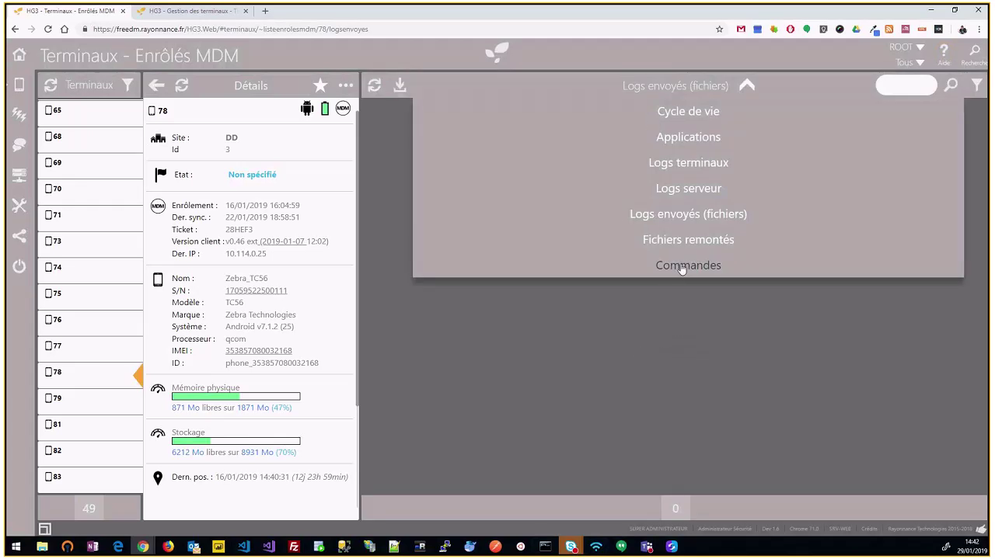
pyautogui.click(682, 266)
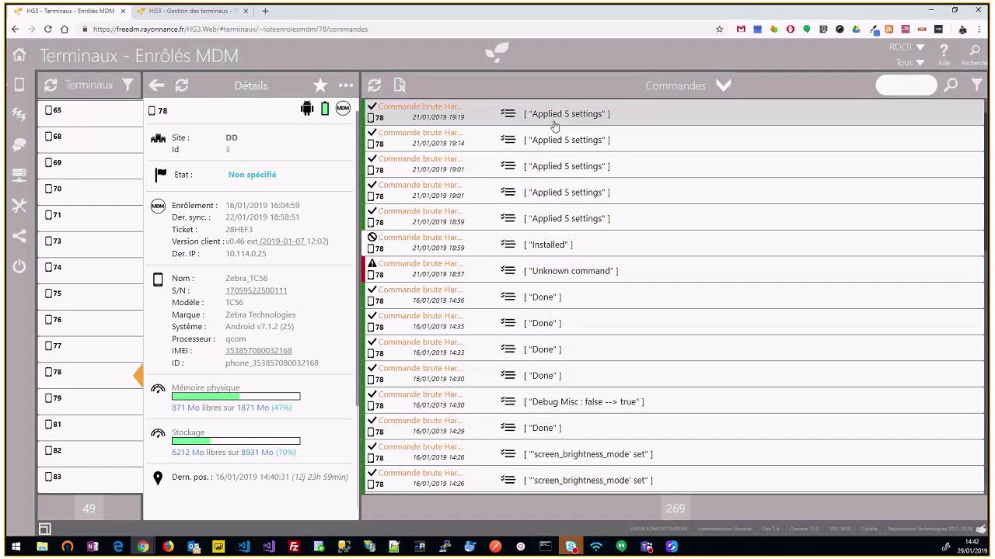
pyautogui.scroll(-4, 536, 353)
pyautogui.scroll(2, 544, 381)
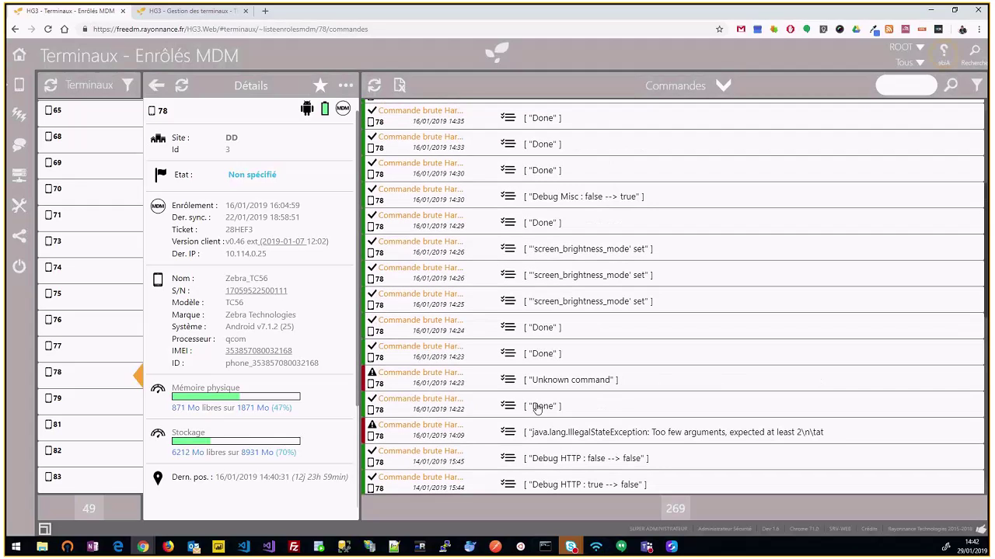
pyautogui.scroll(5, 537, 408)
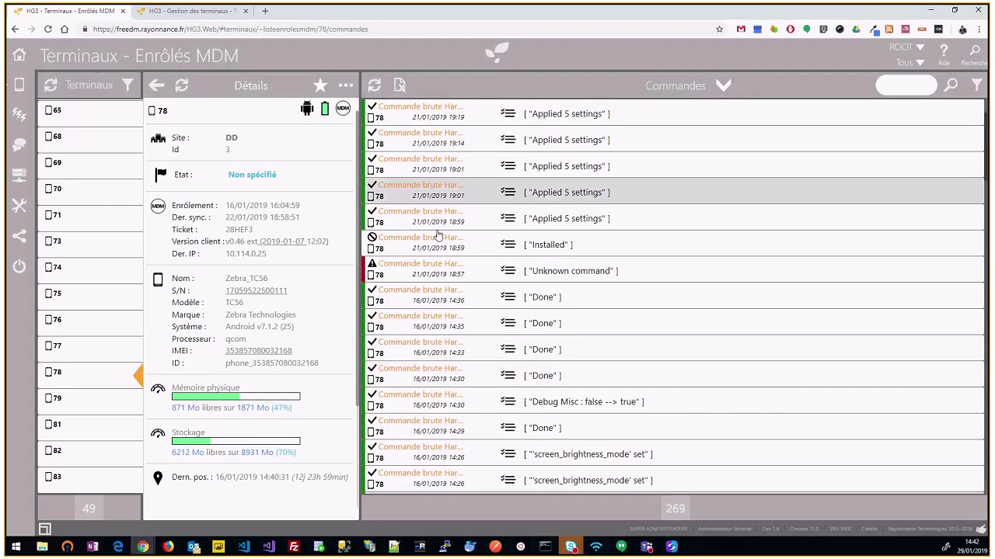
pyautogui.click(444, 111)
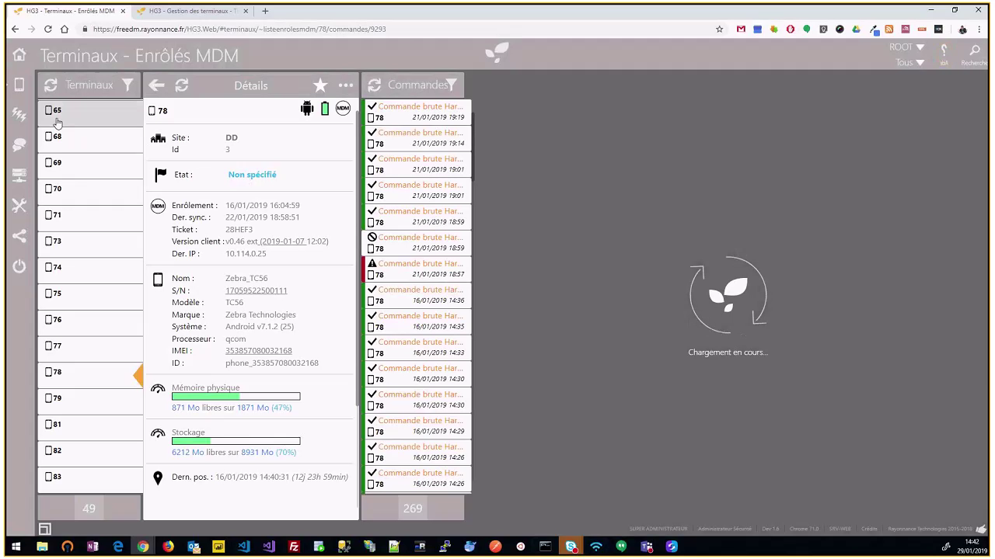
# Open the full Applications - Toutes catalogue from the sidebar and let the MDM Android list load
pyautogui.moveTo(19, 114)
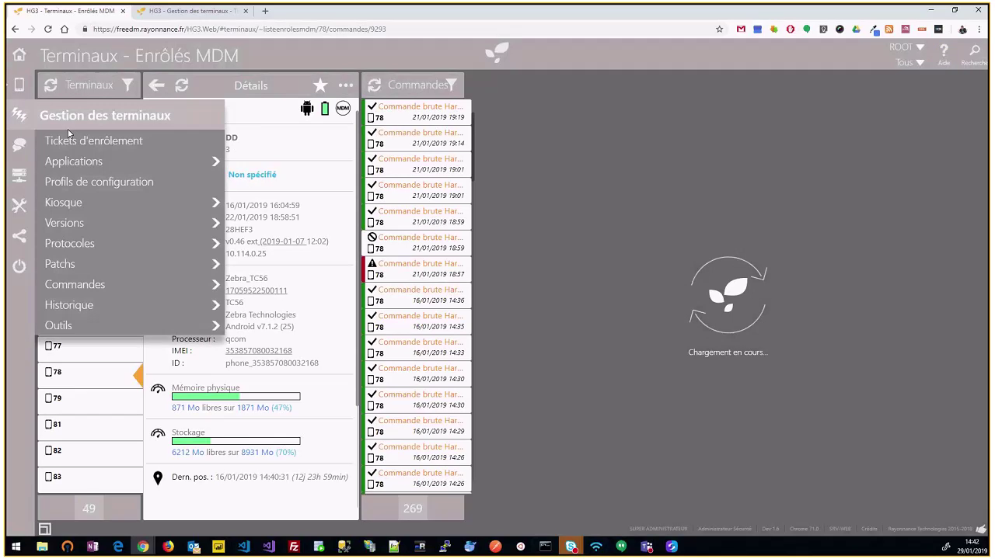
pyautogui.moveTo(156, 162)
pyautogui.click(304, 163)
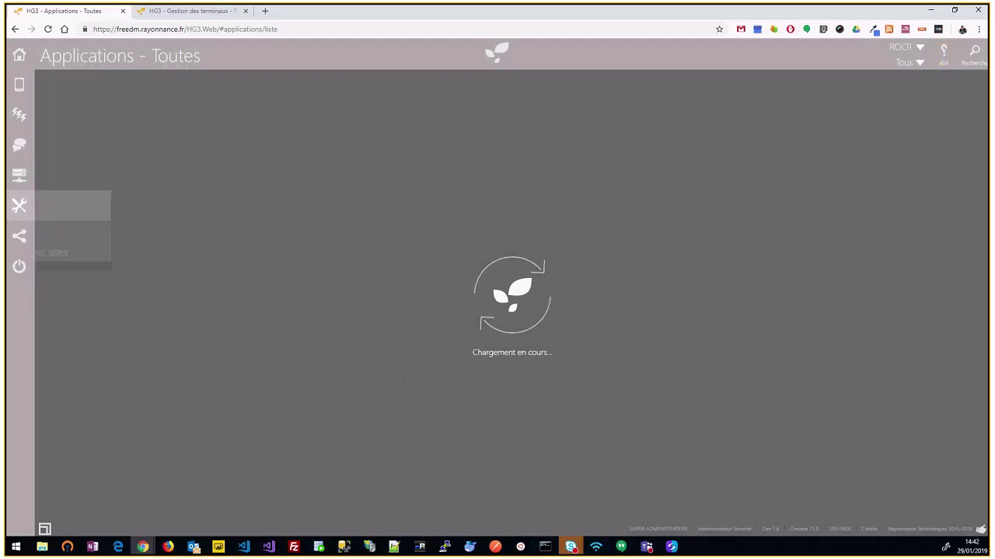
pyautogui.moveTo(20, 145)
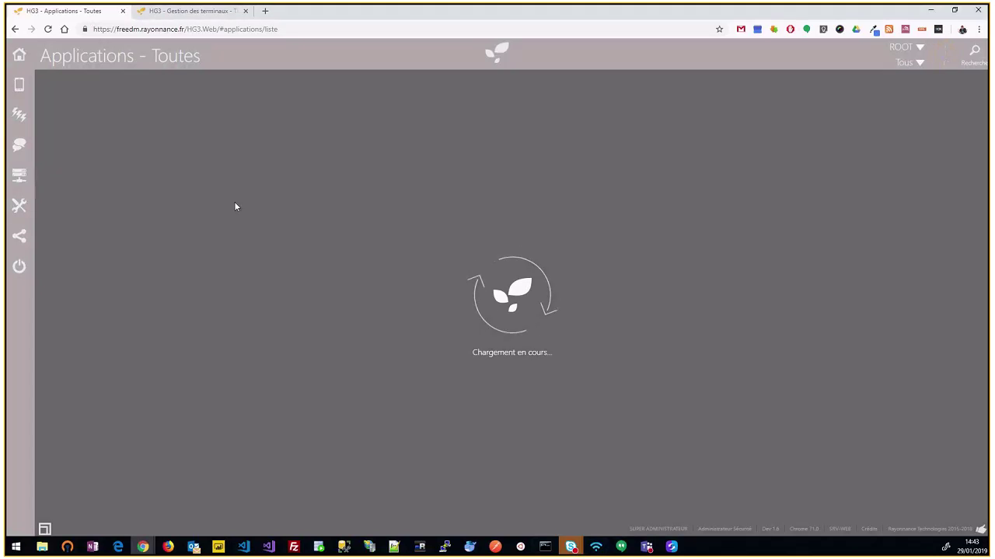
pyautogui.moveTo(19, 206)
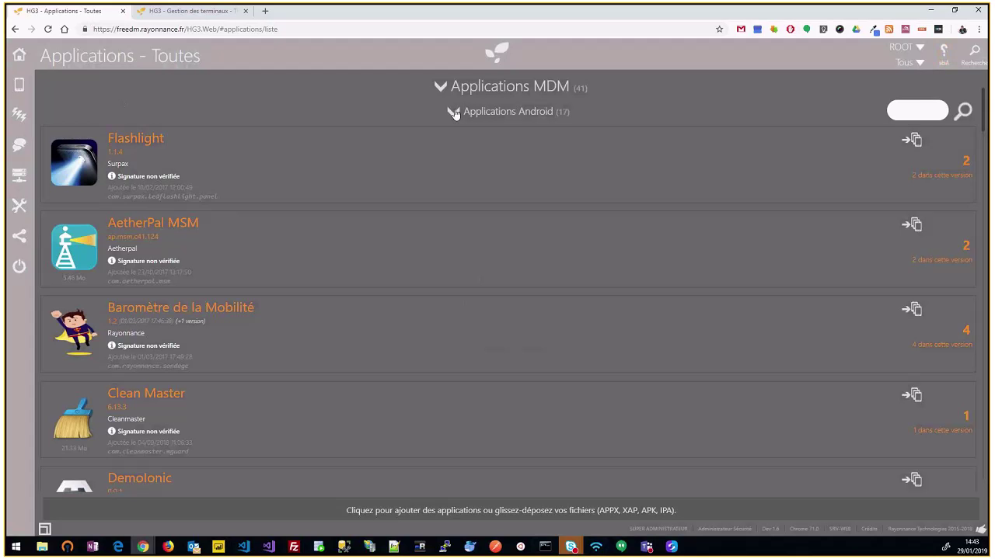
# Collapse the Android, iOS and Windows Phone sections, expand non-MDM apps, then reopen Android
pyautogui.click(454, 114)
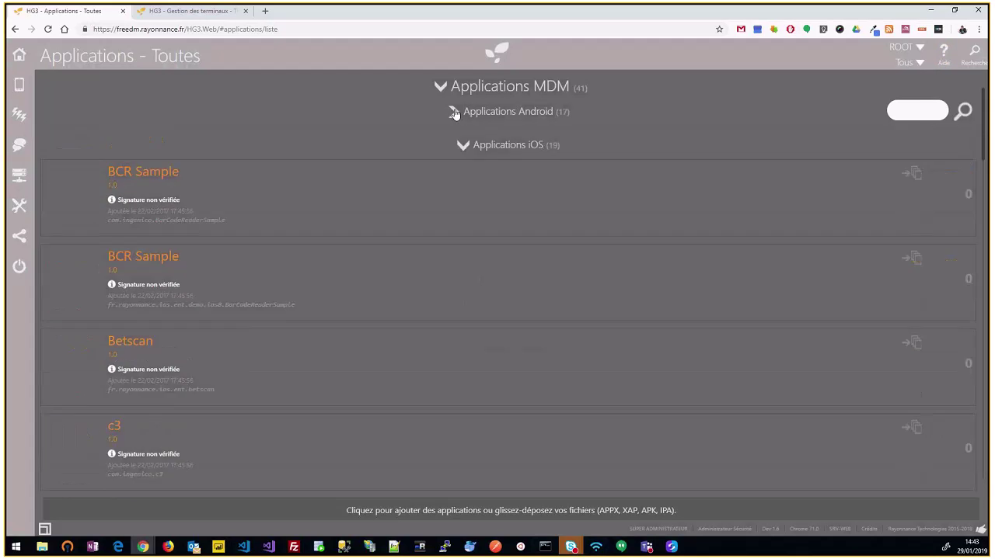
pyautogui.click(464, 146)
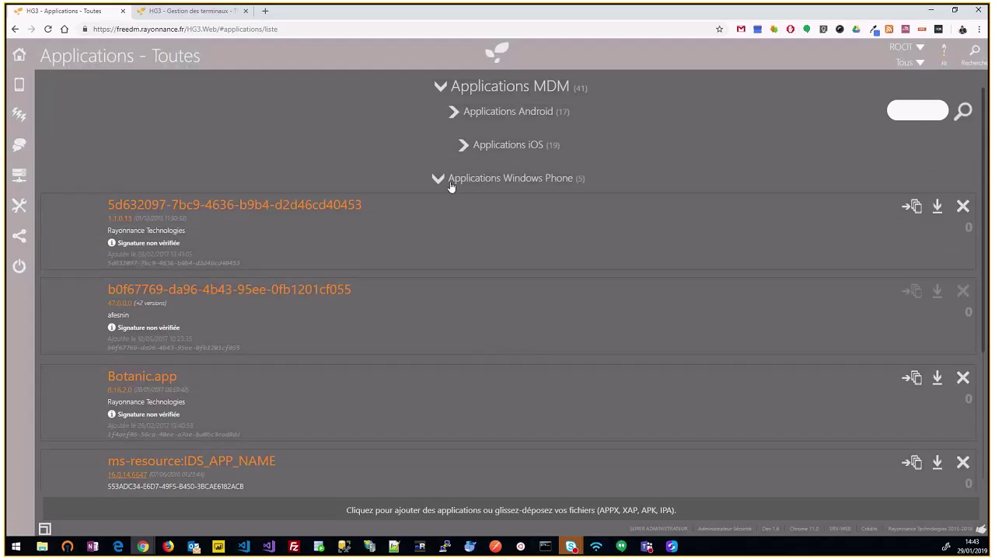
pyautogui.click(449, 184)
pyautogui.click(426, 235)
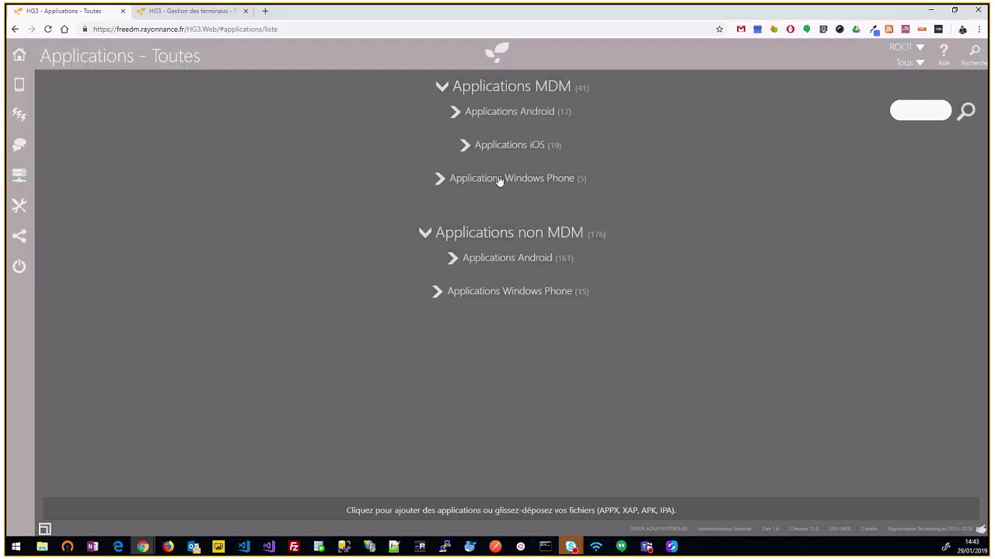
pyautogui.click(455, 113)
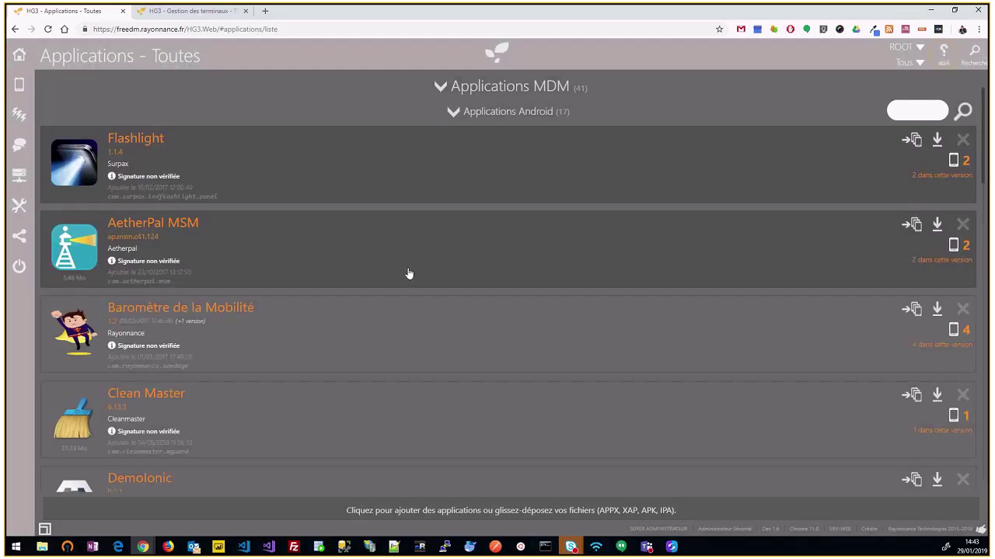
# Show and then hide EMM Agent's older versions in the Android list
pyautogui.scroll(-2, 347, 362)
pyautogui.scroll(2, 346, 362)
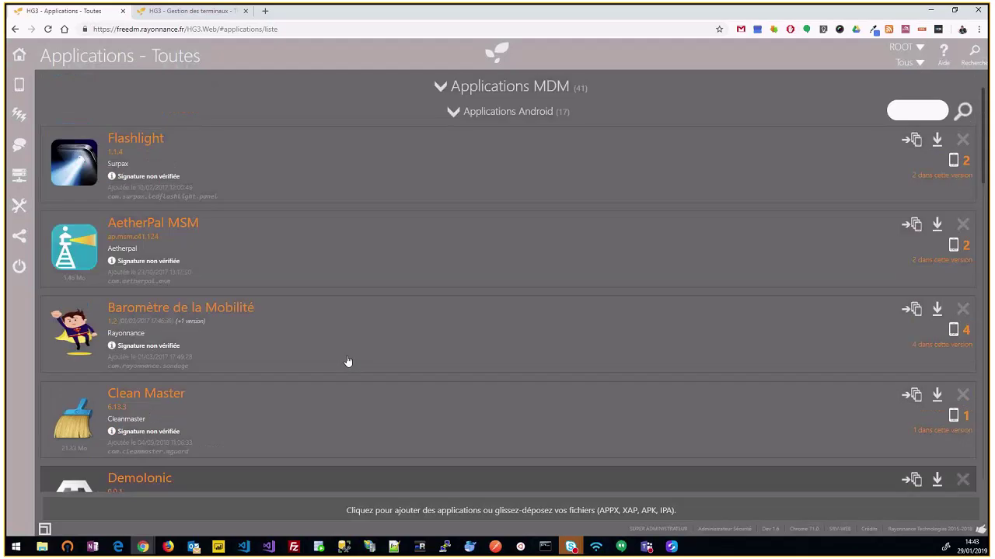
pyautogui.scroll(-4, 240, 353)
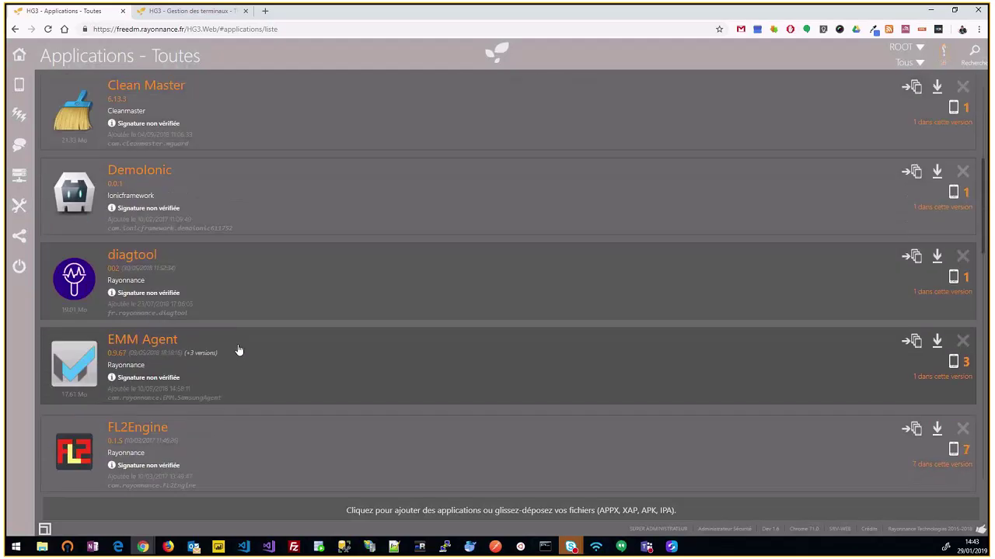
pyautogui.scroll(-2, 239, 350)
pyautogui.click(264, 220)
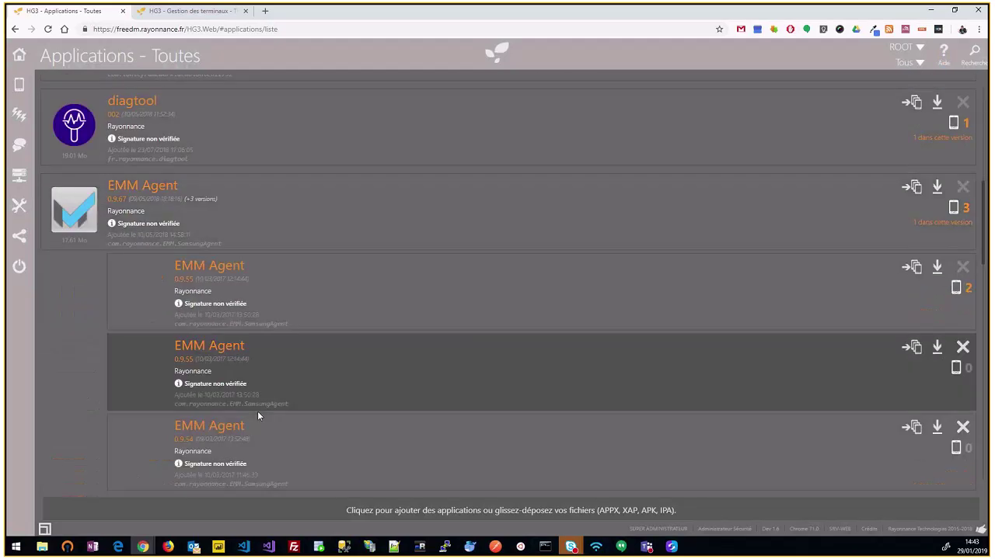
pyautogui.scroll(-1, 257, 411)
pyautogui.scroll(-1, 266, 380)
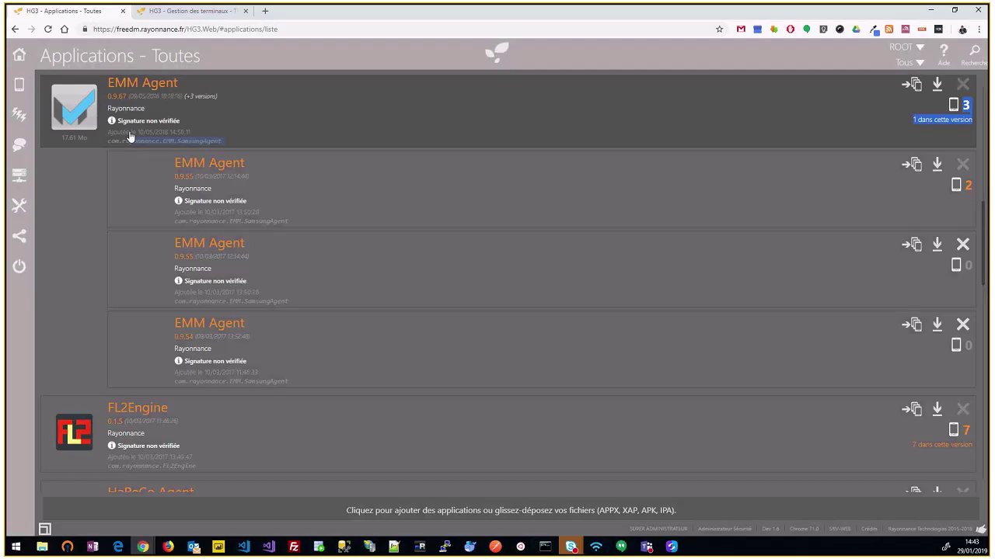
pyautogui.click(129, 148)
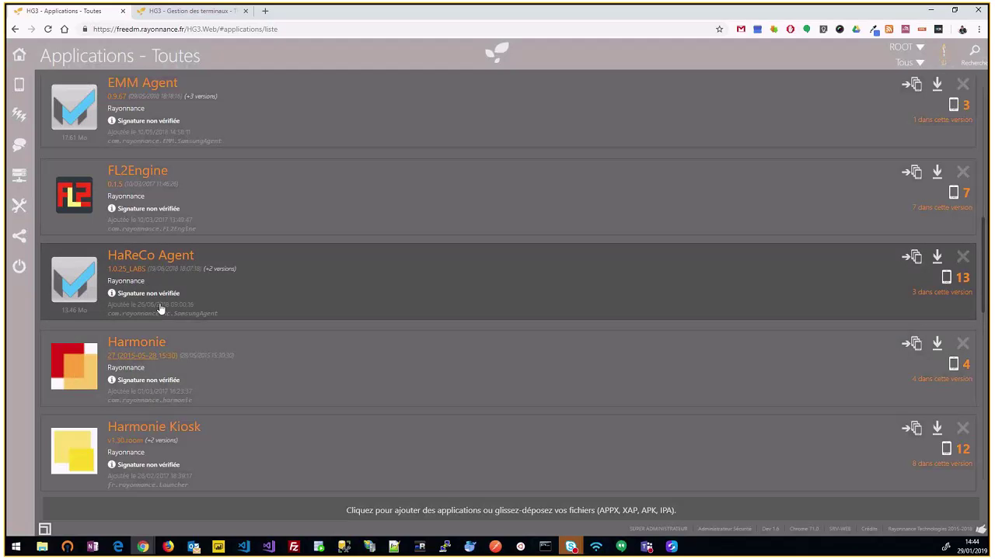
# Close the file picker unused, then show and hide Package Names Viewer's older version
pyautogui.click(391, 509)
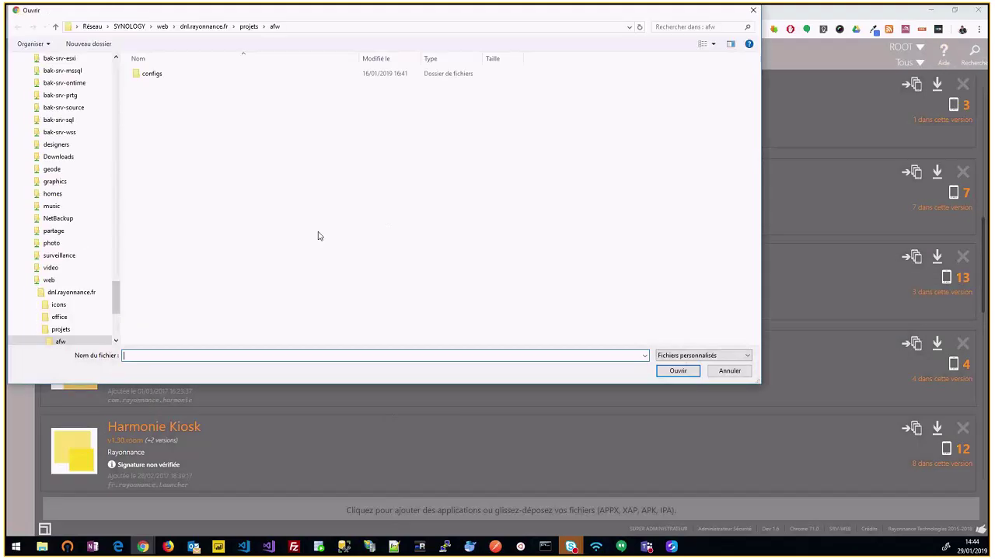
pyautogui.click(117, 70)
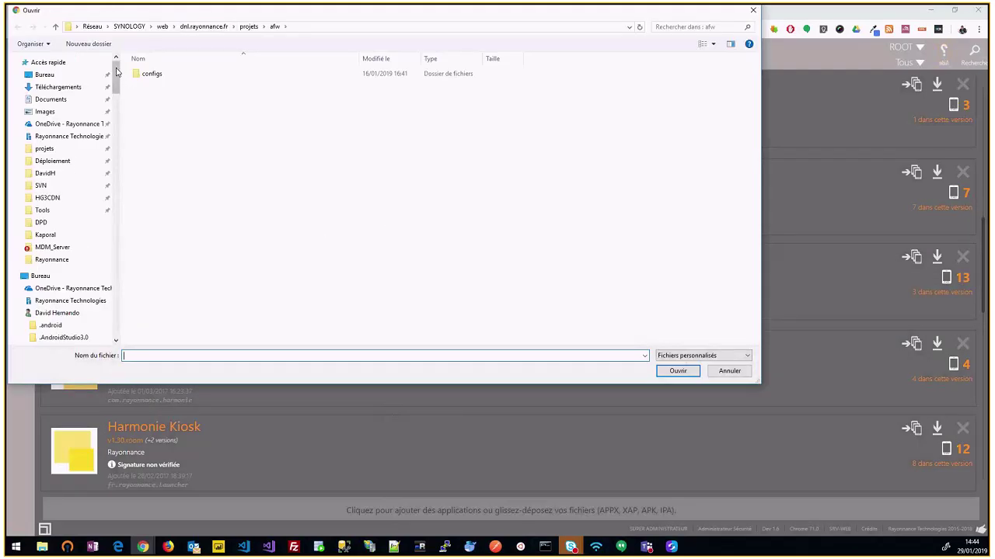
pyautogui.click(753, 10)
pyautogui.scroll(-5, 452, 375)
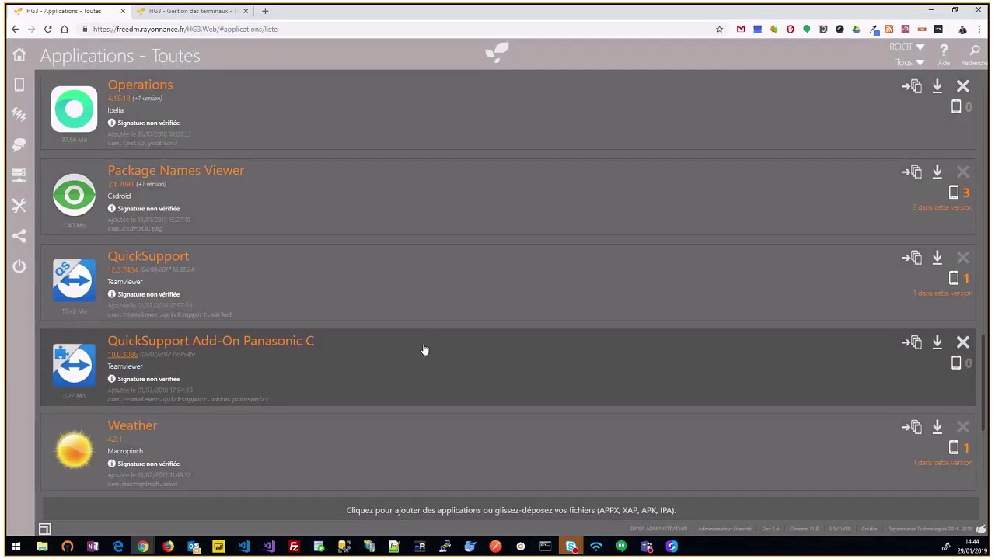
pyautogui.scroll(2, 423, 349)
pyautogui.click(404, 350)
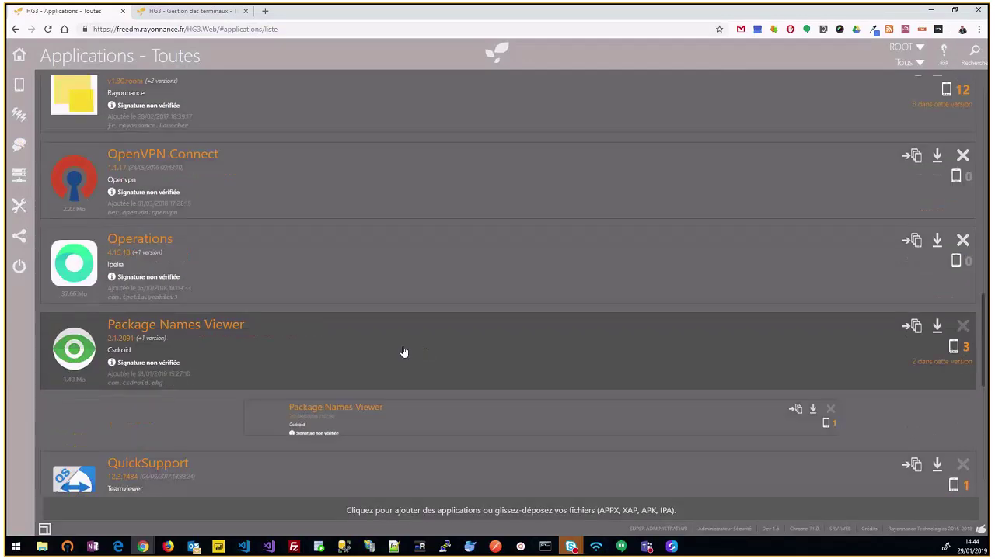
pyautogui.click(397, 354)
pyautogui.scroll(-2, 391, 300)
pyautogui.scroll(2, 391, 299)
pyautogui.scroll(2, 391, 298)
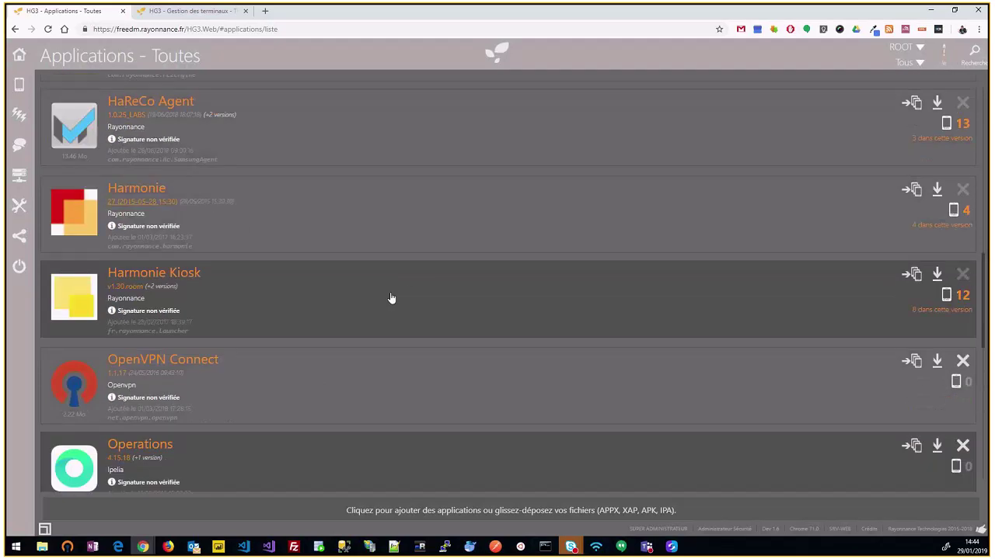
pyautogui.scroll(-10, 392, 299)
# Upload NFC Tools_v6.5_apkpure.com.apk from Téléchargements, showing all file types and searching 'nfc'
pyautogui.click(466, 510)
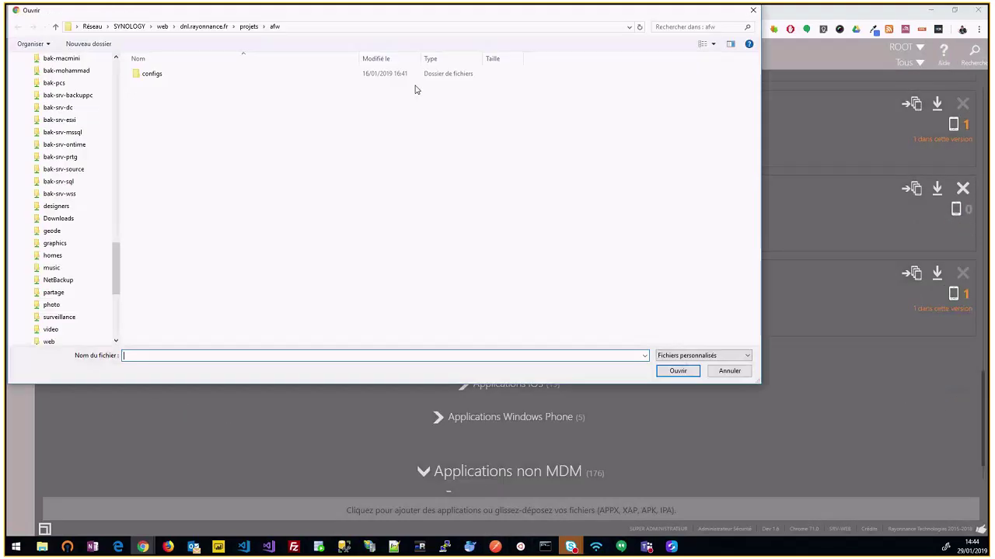
pyautogui.scroll(5, 118, 70)
pyautogui.scroll(10, 118, 70)
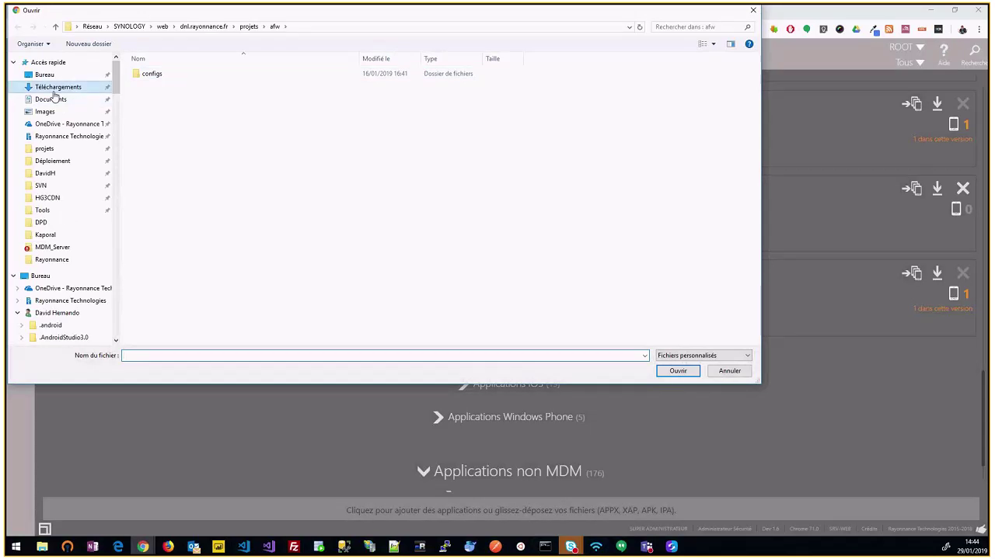
pyautogui.click(54, 90)
pyautogui.click(724, 355)
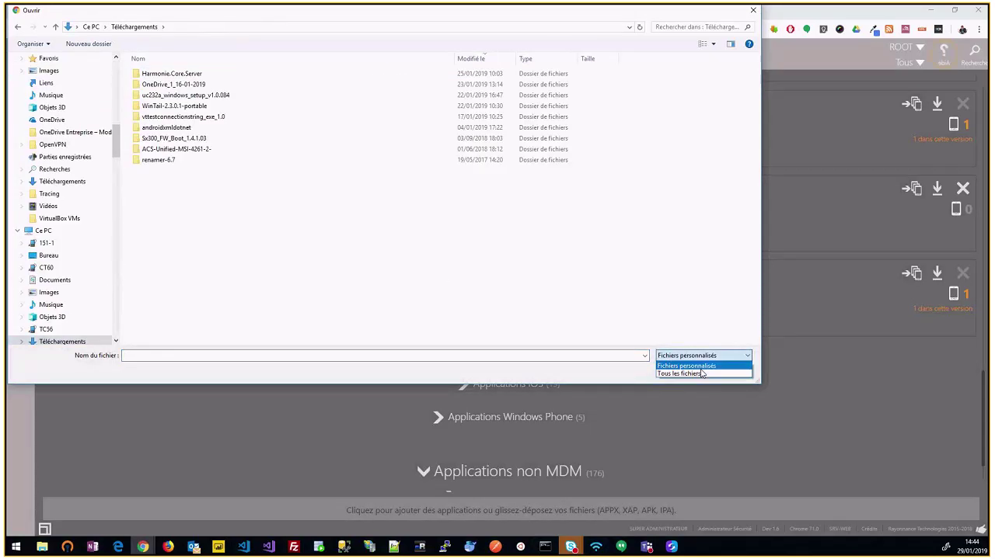
pyautogui.click(702, 374)
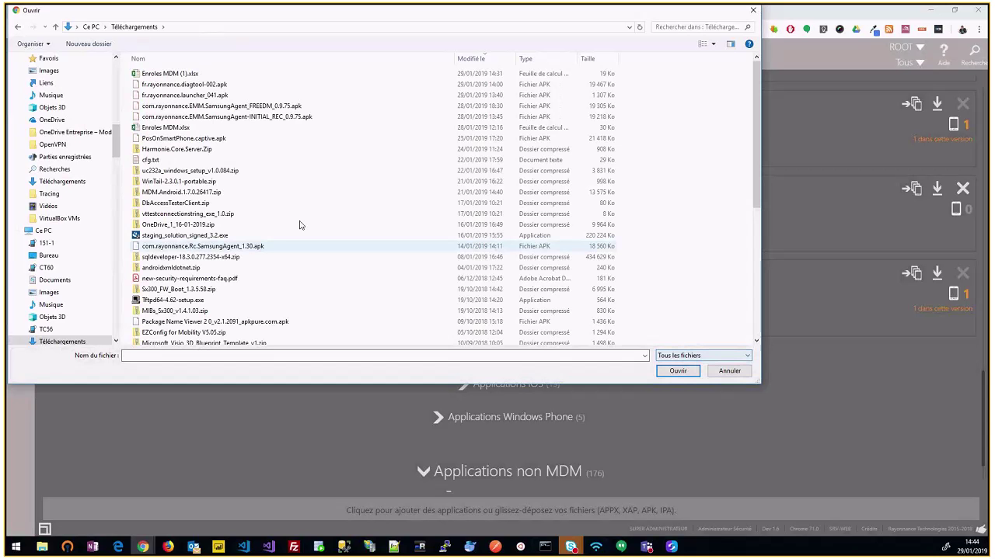
pyautogui.click(710, 31)
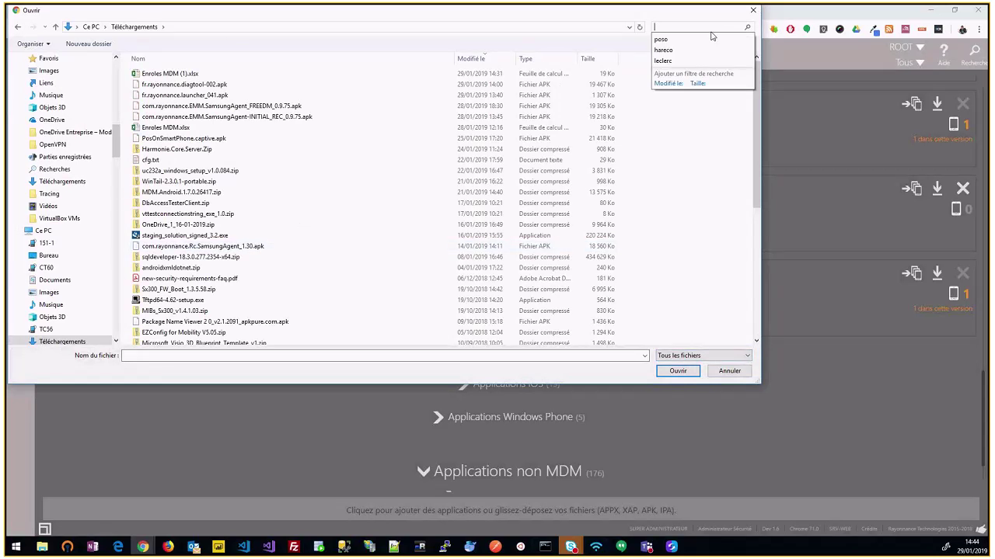
pyautogui.write('nfc')
pyautogui.click(272, 78)
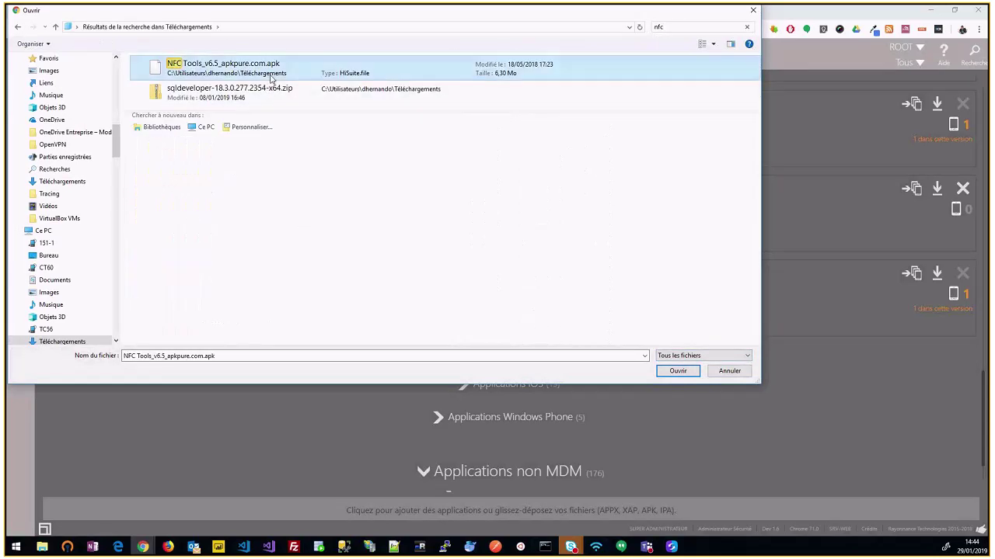
pyautogui.click(683, 373)
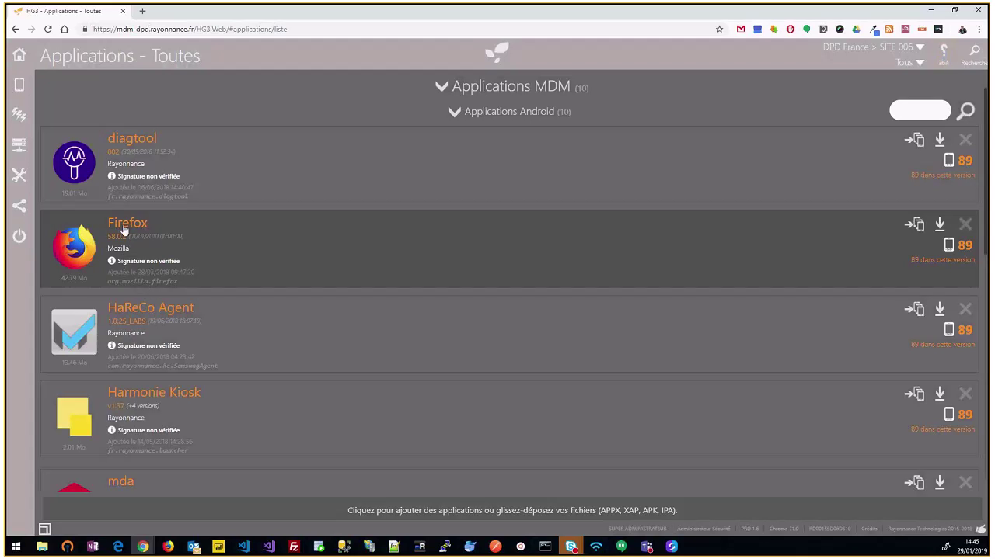
pyautogui.scroll(-2, 436, 342)
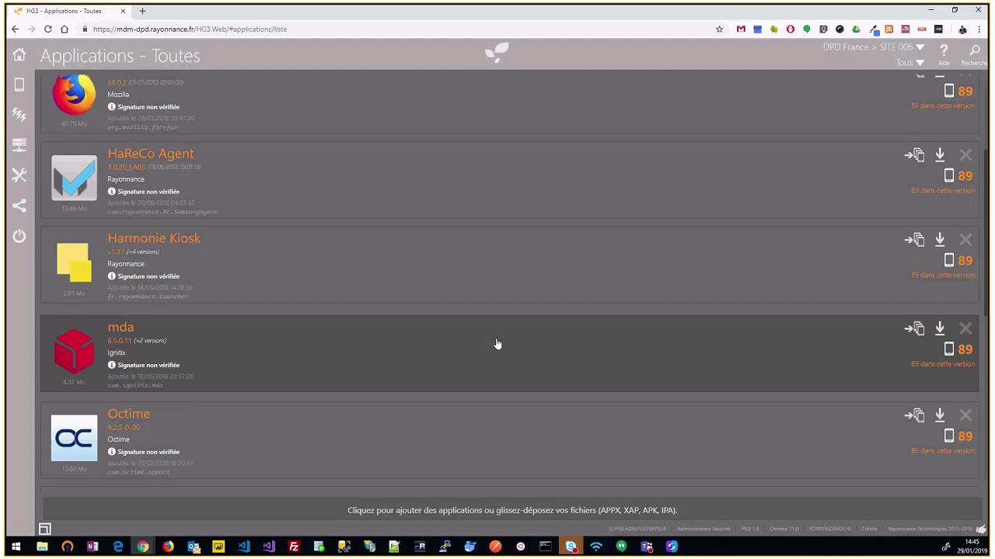
pyautogui.scroll(-4, 498, 343)
pyautogui.moveTo(862, 11)
pyautogui.mouseDown()
pyautogui.moveTo(841, 495)
pyautogui.moveTo(859, 2)
pyautogui.mouseUp()
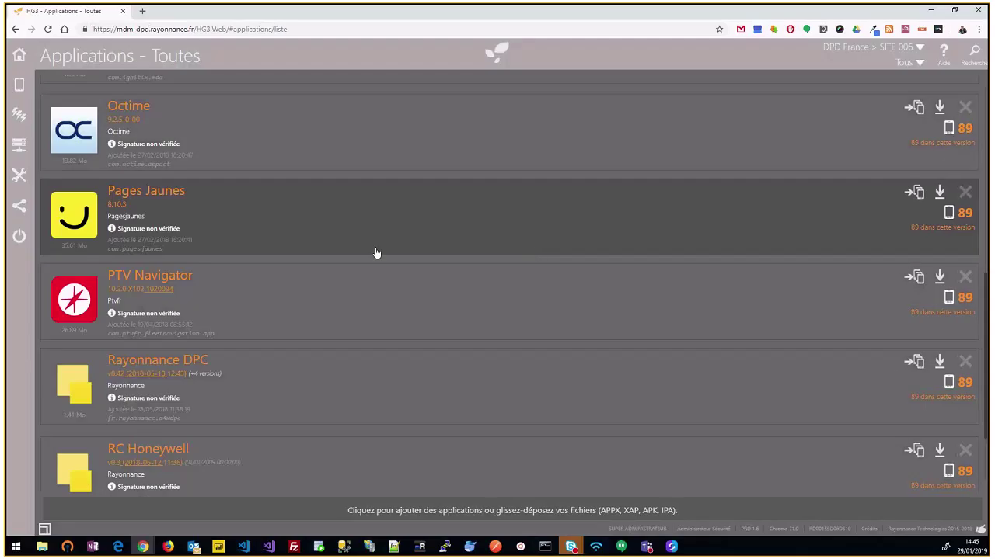
pyautogui.click(19, 85)
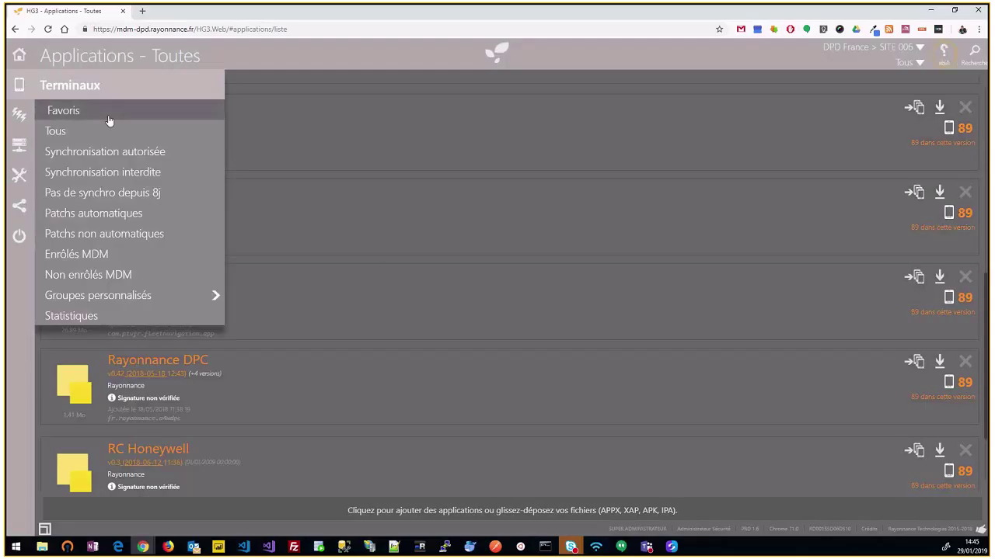
# Open Applications > Statistiques, list the 89 devices running diagtool, and restore the browser window
pyautogui.moveTo(20, 114)
pyautogui.moveTo(129, 162)
pyautogui.click(269, 184)
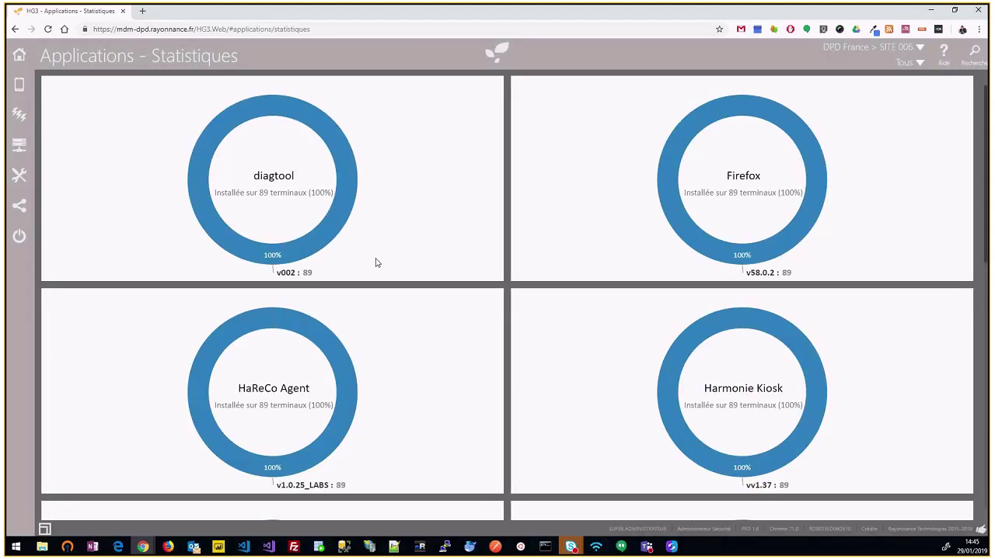
pyautogui.scroll(-8, 375, 262)
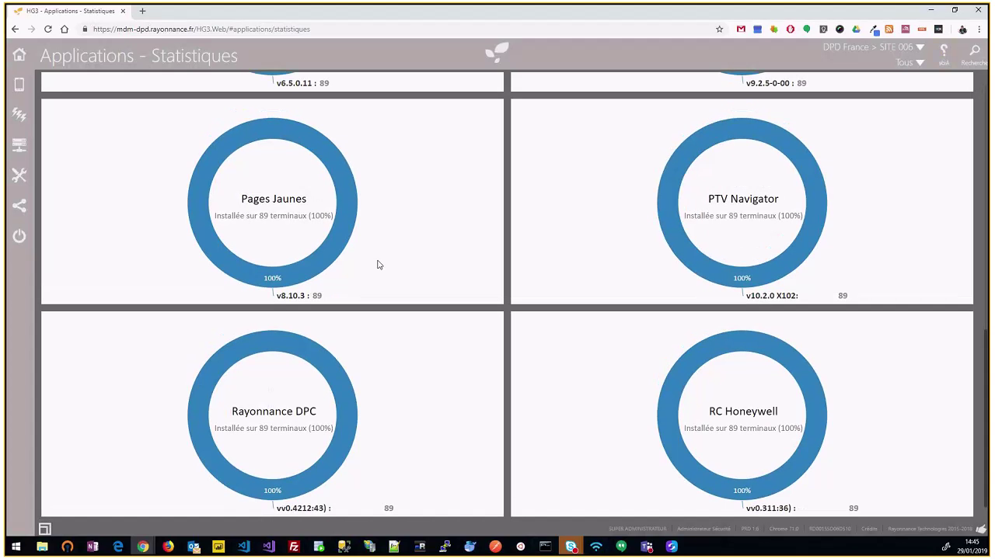
pyautogui.scroll(8, 379, 265)
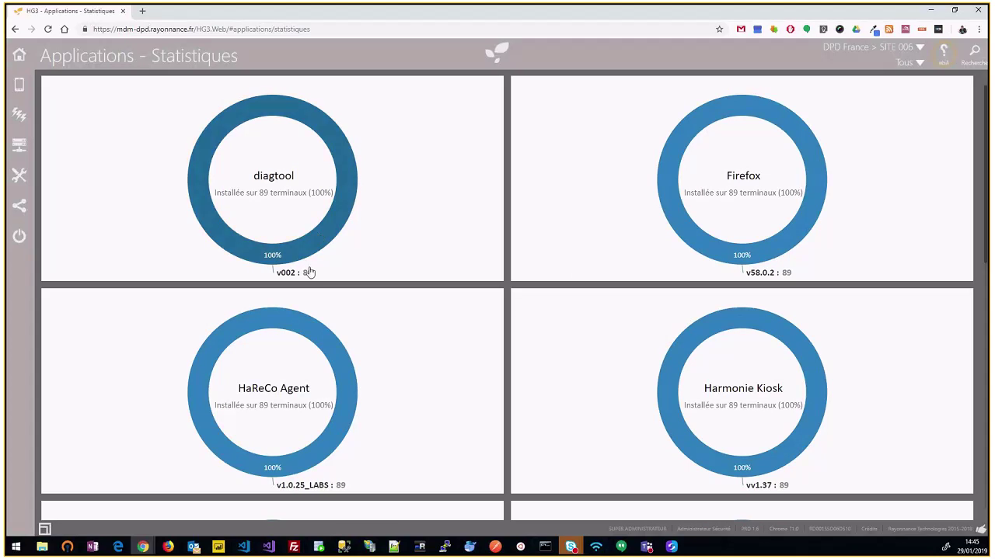
pyautogui.click(337, 233)
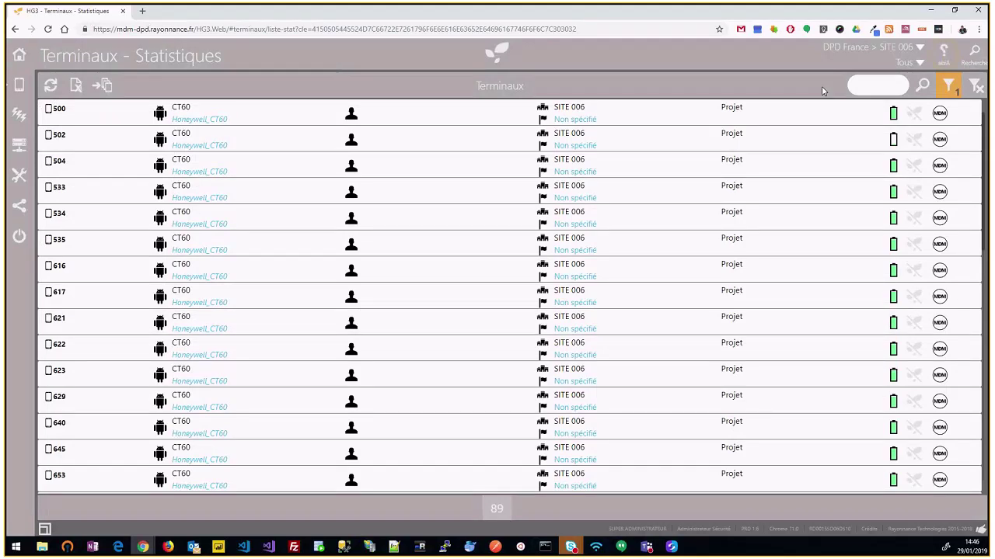
pyautogui.moveTo(803, 11); pyautogui.dragTo(7, 8)
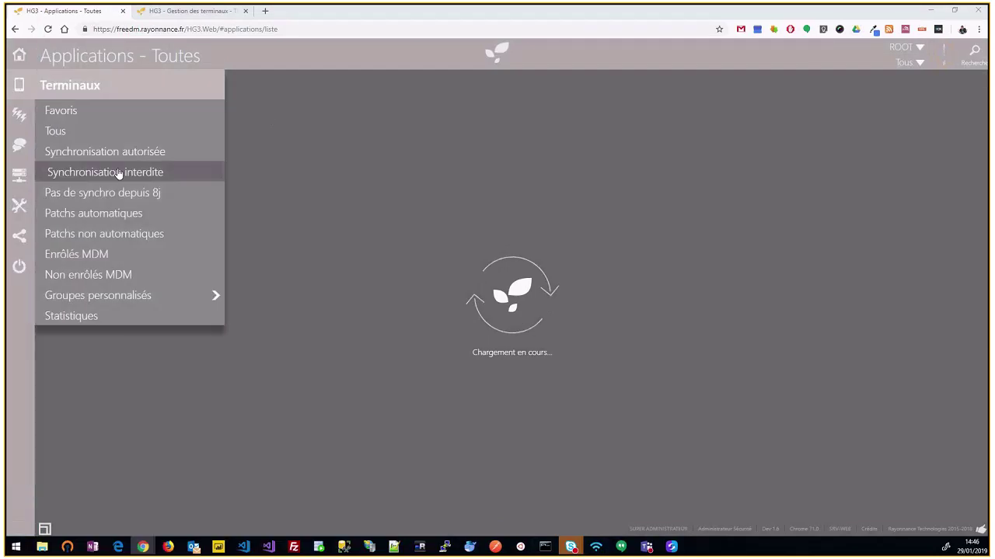
# Dismiss the devices menu and switch between the statistics and all-applications tabs
pyautogui.click(476, 217)
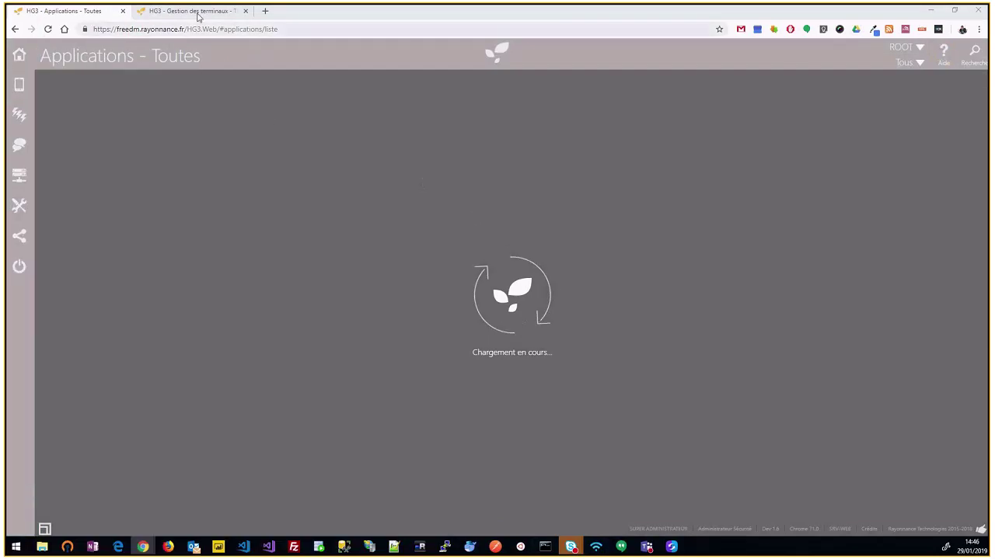
pyautogui.click(198, 16)
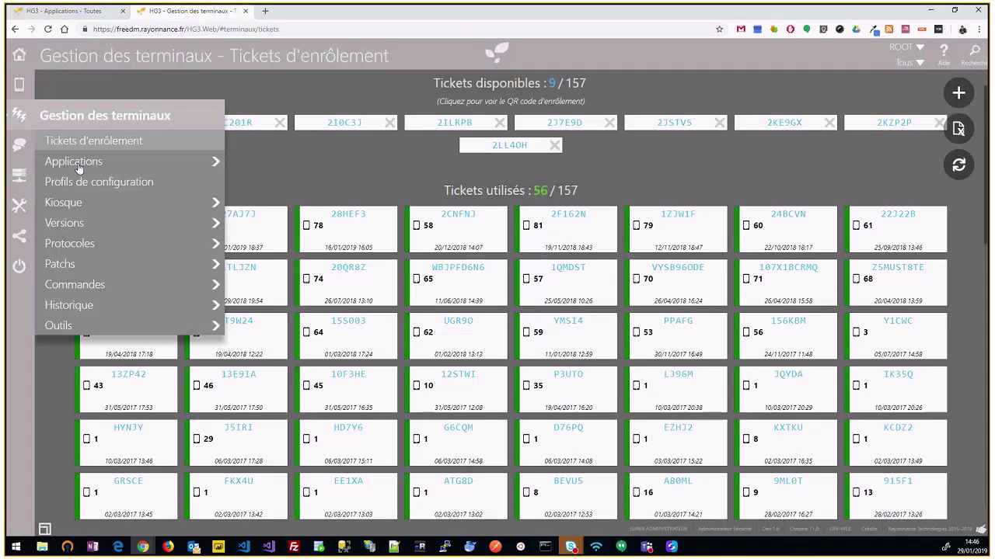
pyautogui.click(78, 163)
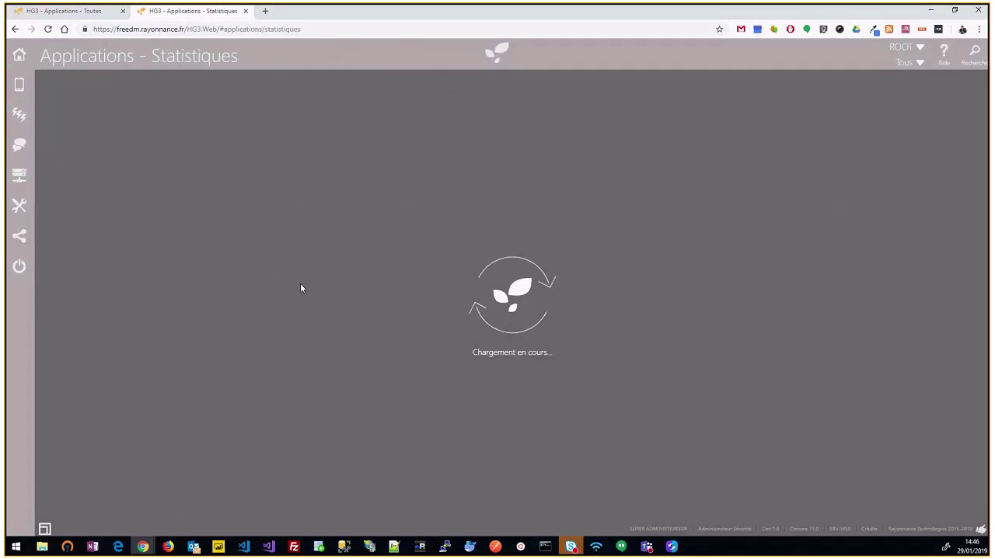
pyautogui.click(66, 13)
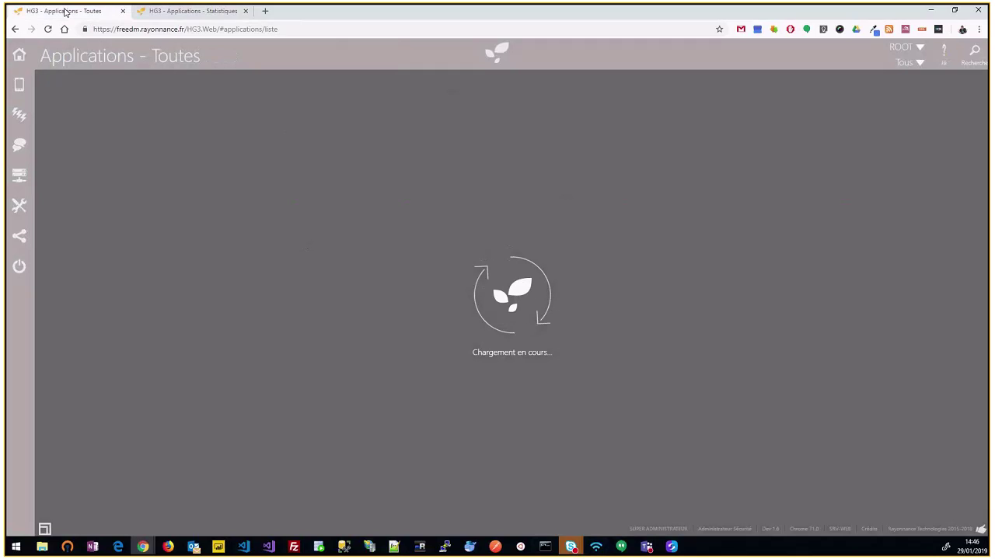
pyautogui.click(159, 12)
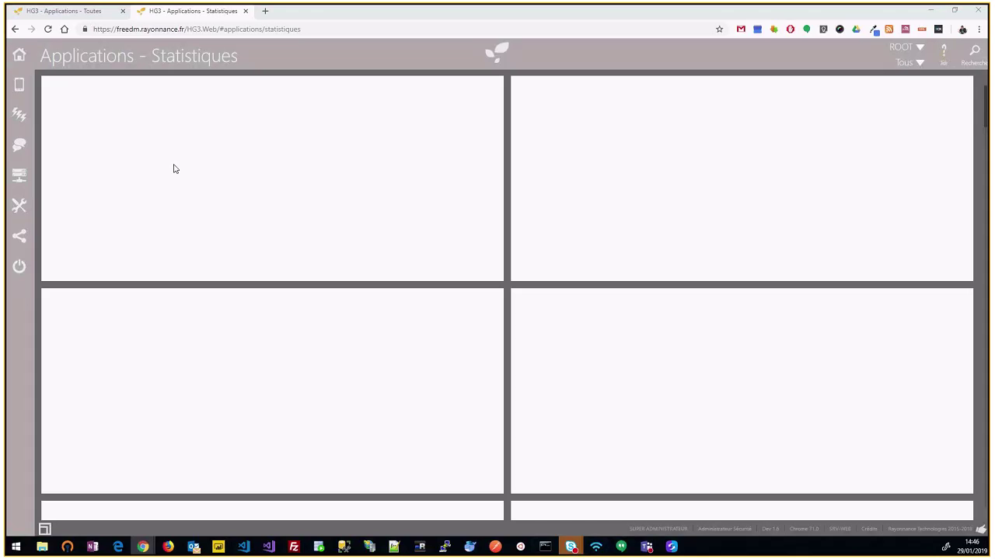
# Browse the full applications list, then go to Gestion des terminaux > Profils de configuration
pyautogui.click(86, 15)
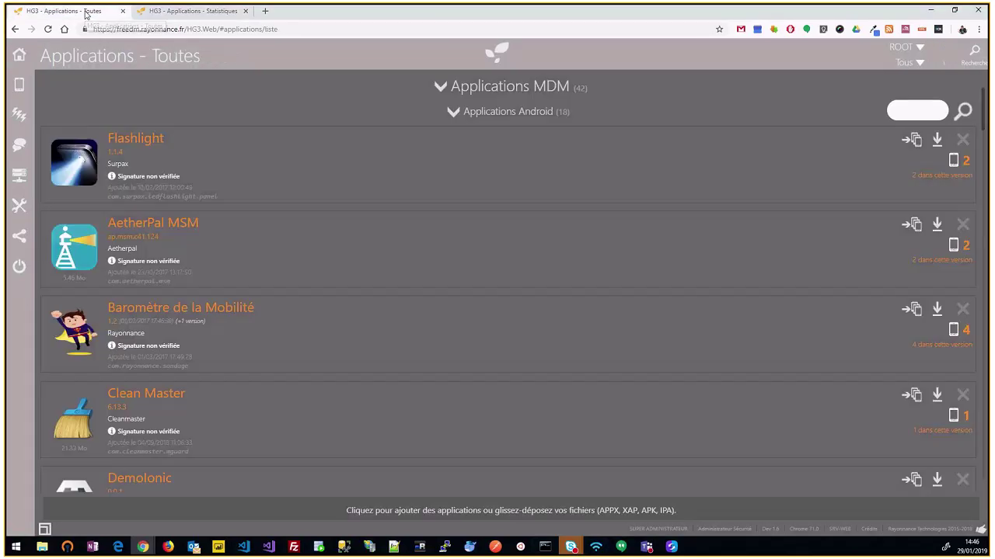
pyautogui.scroll(-10, 262, 255)
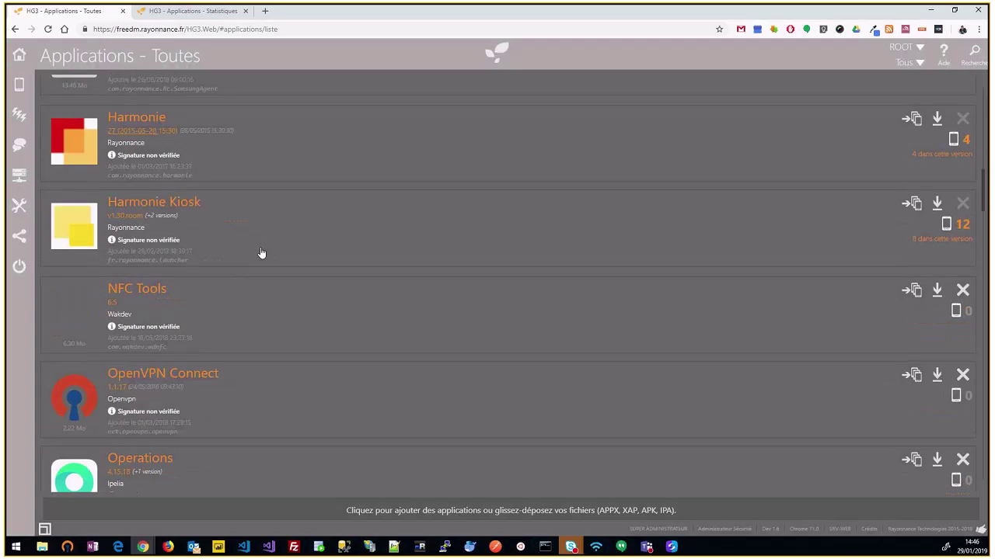
pyautogui.scroll(-1, 225, 258)
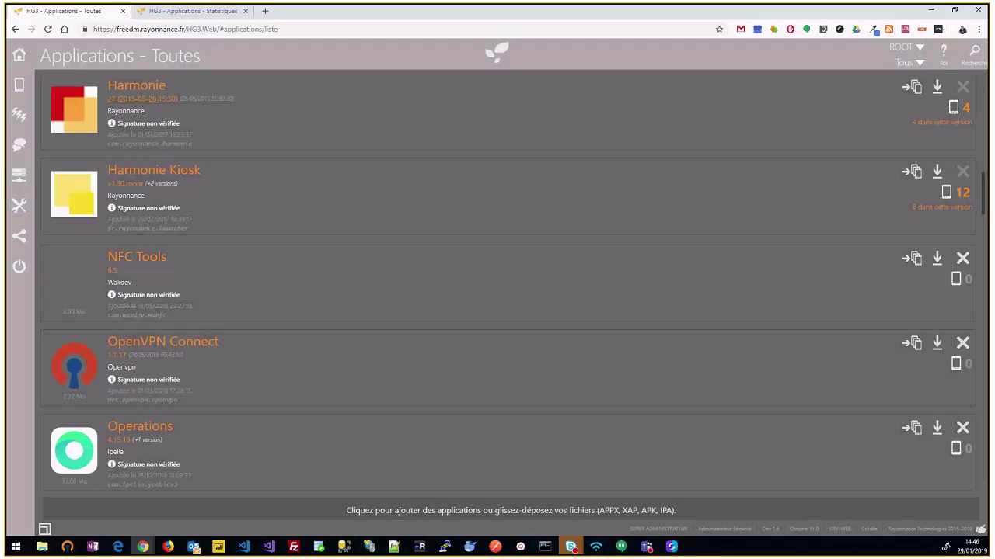
pyautogui.click(196, 13)
pyautogui.click(101, 11)
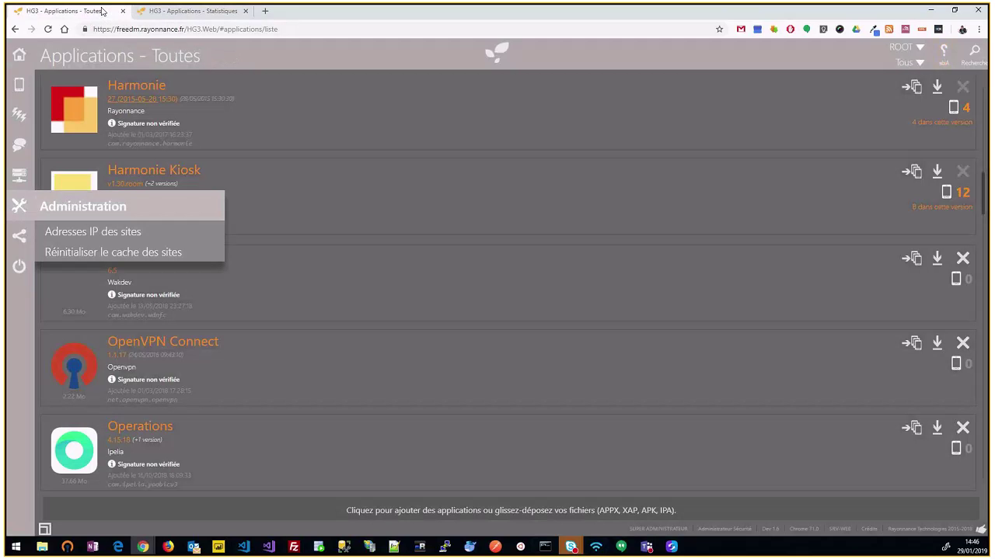
pyautogui.moveTo(19, 114)
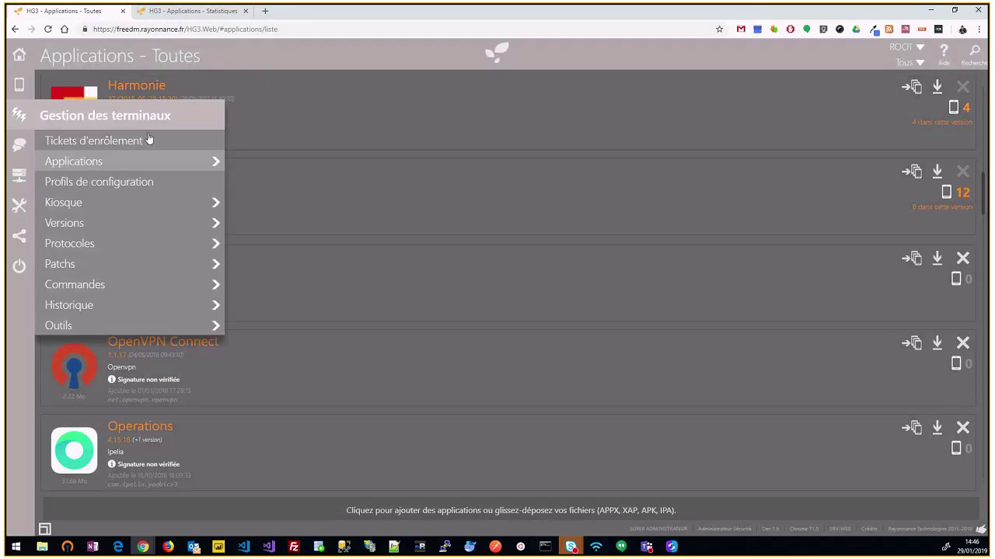
pyautogui.click(128, 184)
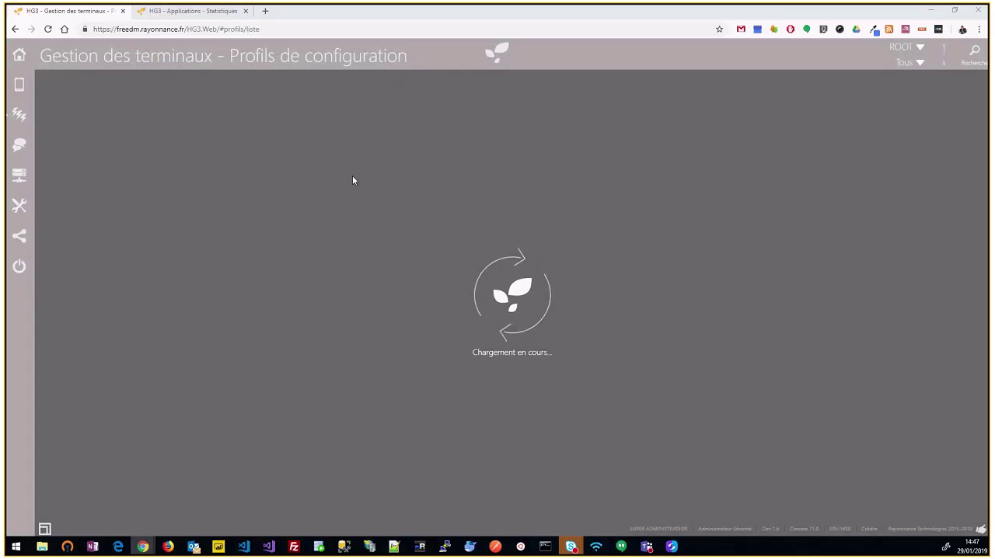
# Start adding a configuration profile and cancel the Add a profile dialog without creating one
pyautogui.moveTo(19, 206)
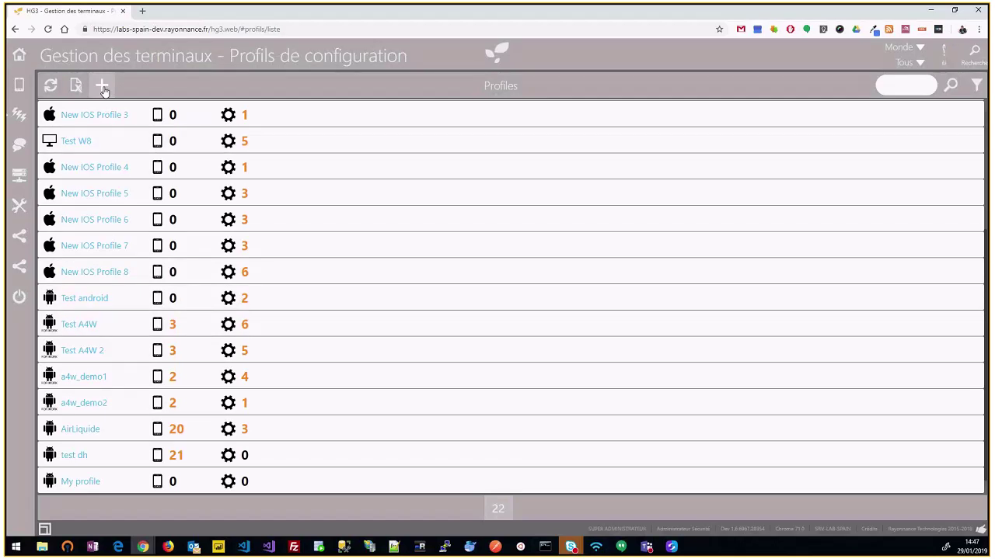
pyautogui.click(103, 88)
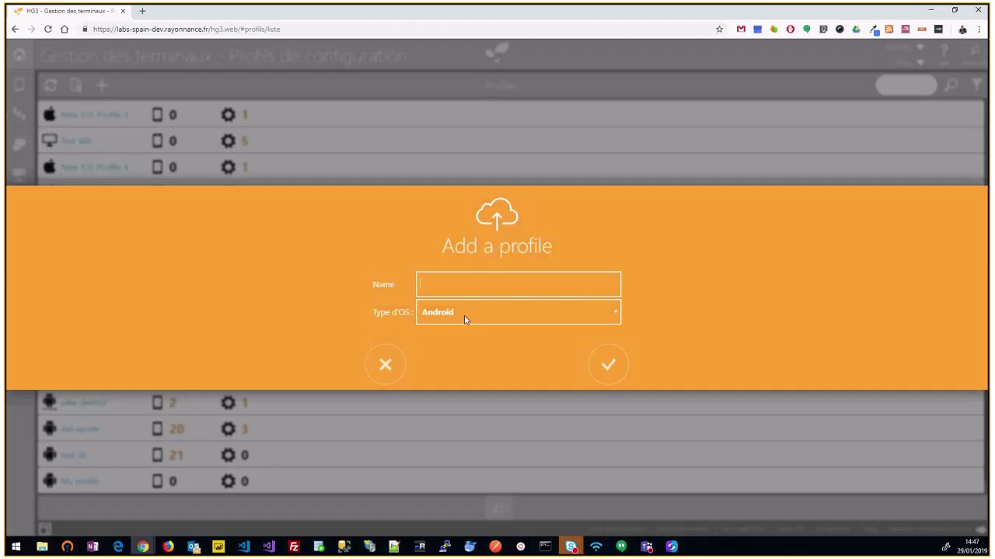
pyautogui.click(386, 366)
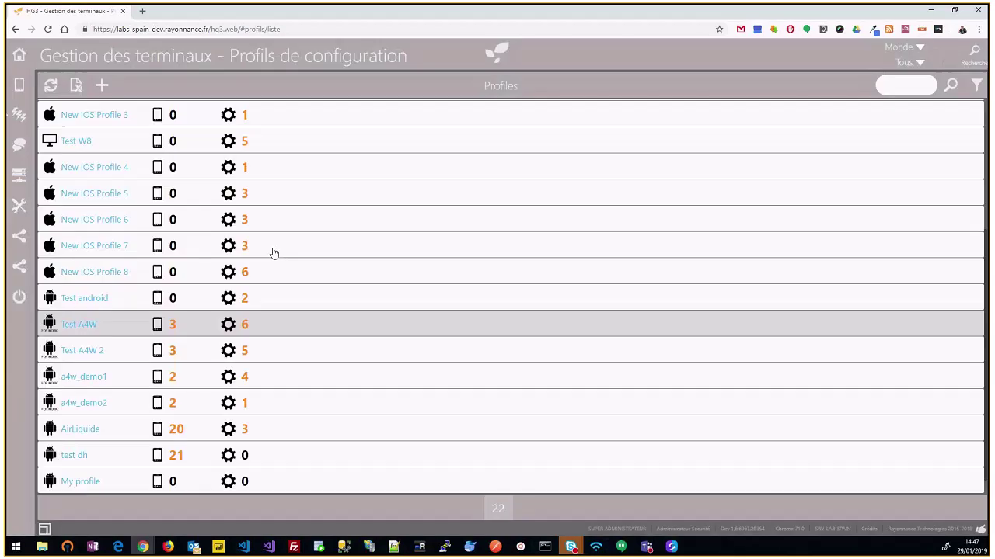
# Modify the test dh profile and add a Qualité du mot de passe setting
pyautogui.click(173, 465)
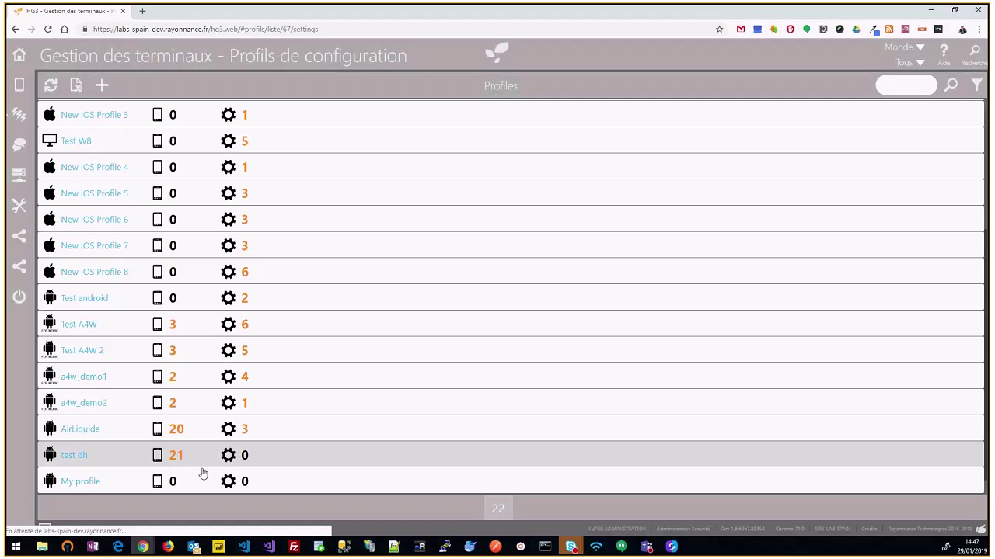
pyautogui.click(346, 84)
pyautogui.click(294, 133)
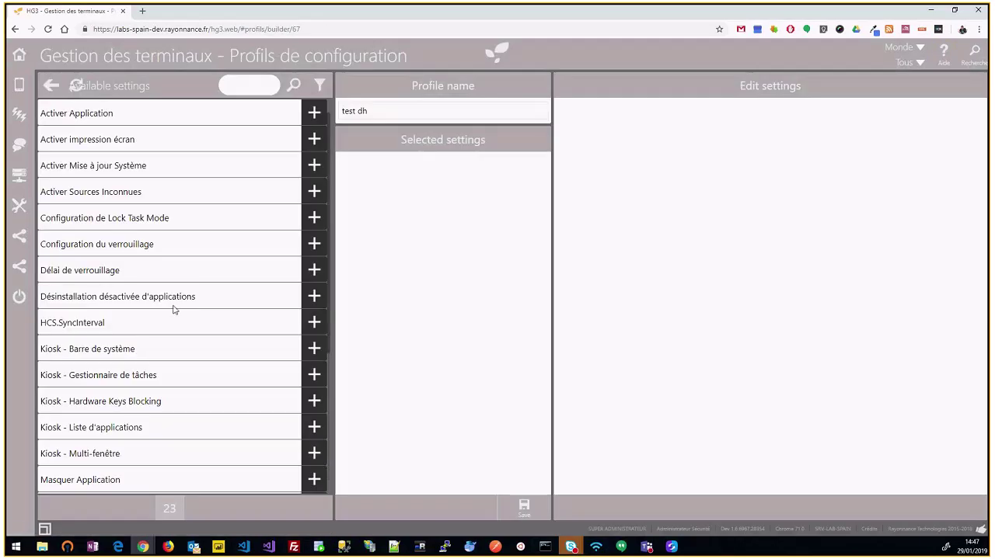
pyautogui.scroll(-3, 173, 309)
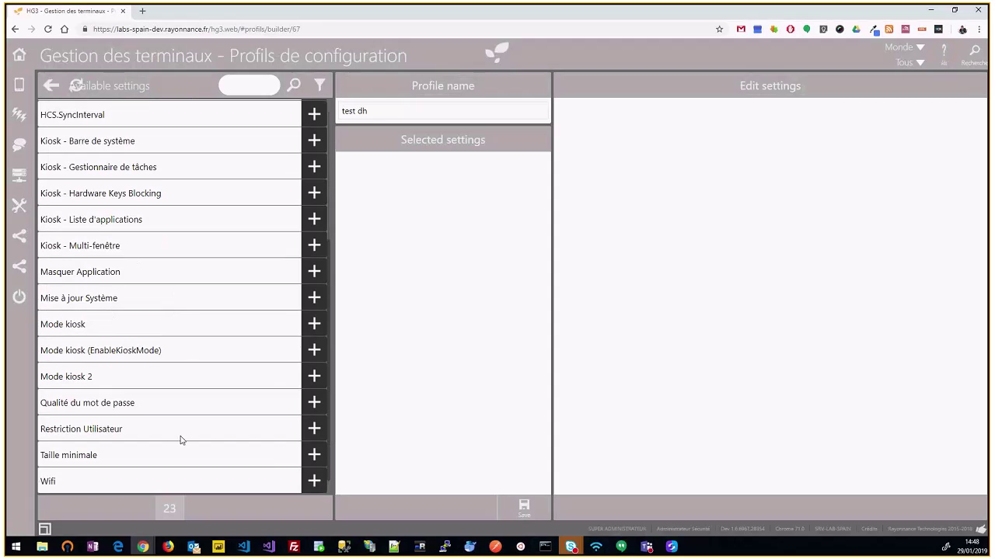
pyautogui.click(312, 403)
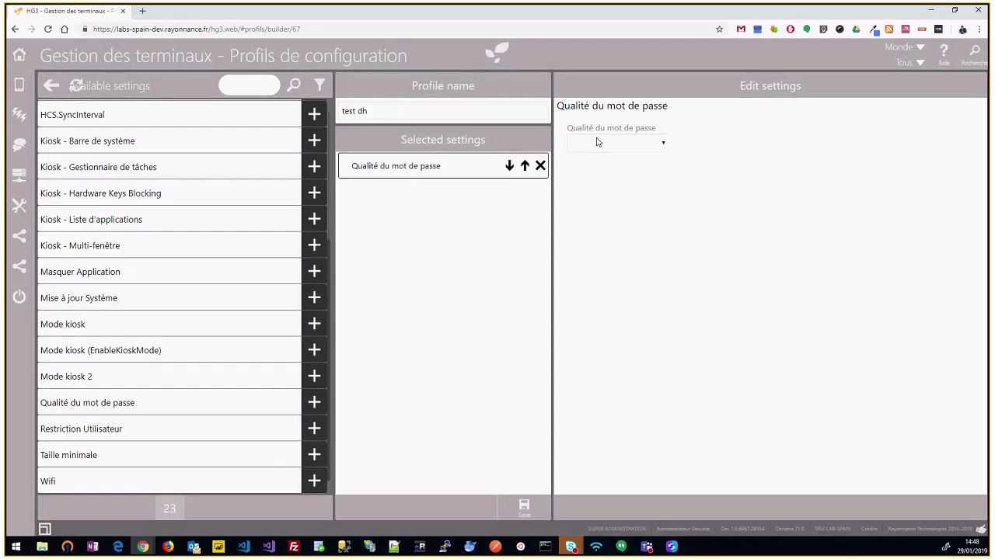
pyautogui.click(614, 144)
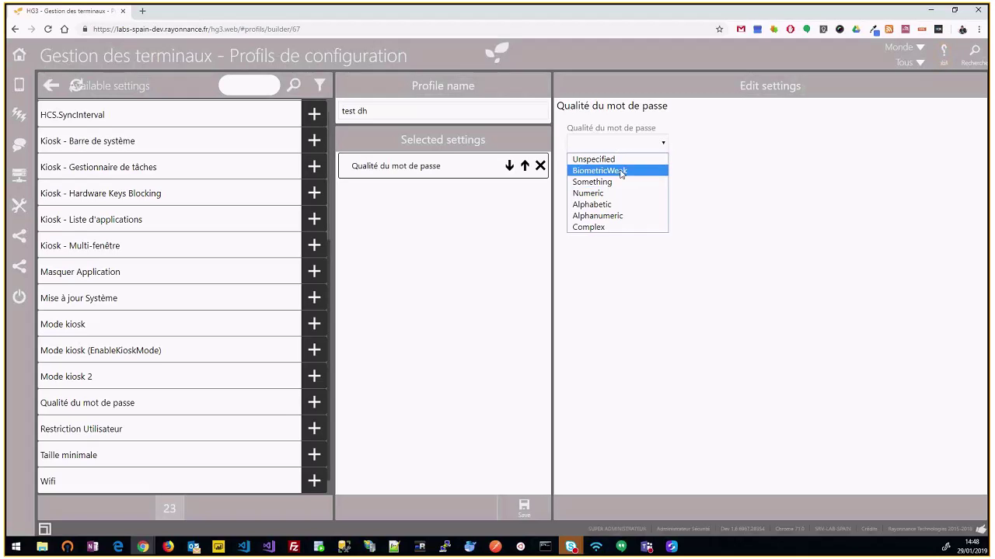
pyautogui.click(456, 241)
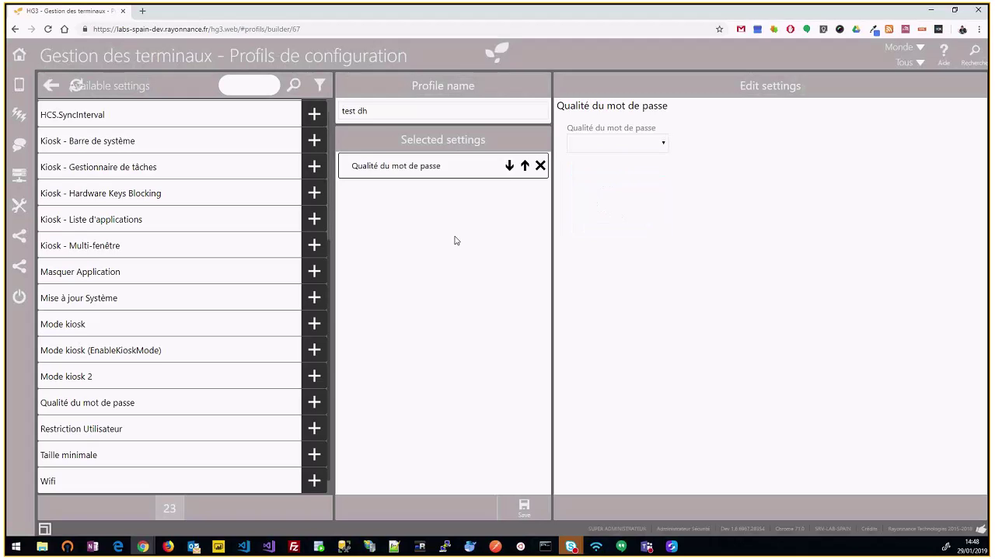
# Add a Wifi setting with WPA-PSK encryption, then add Restriction Utilisateur
pyautogui.click(314, 481)
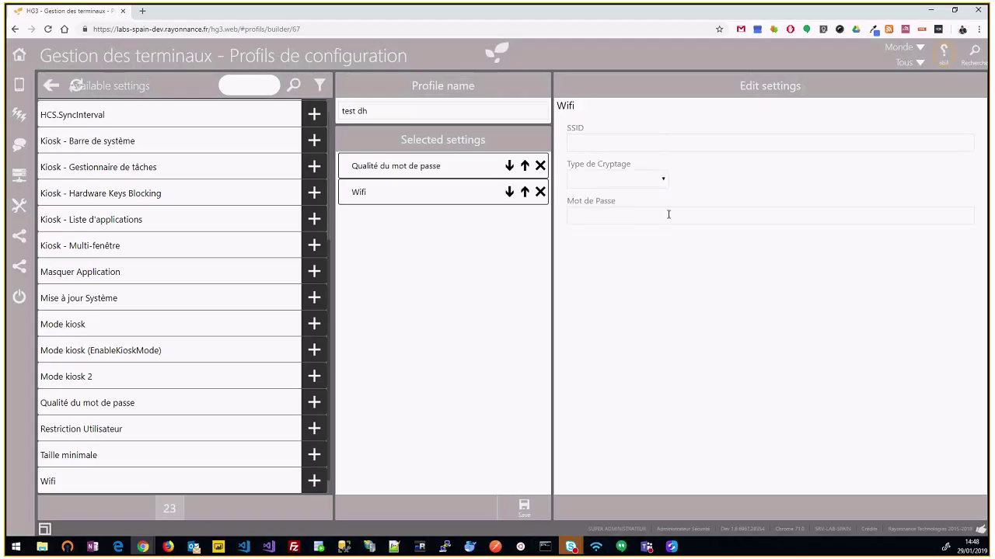
pyautogui.click(629, 189)
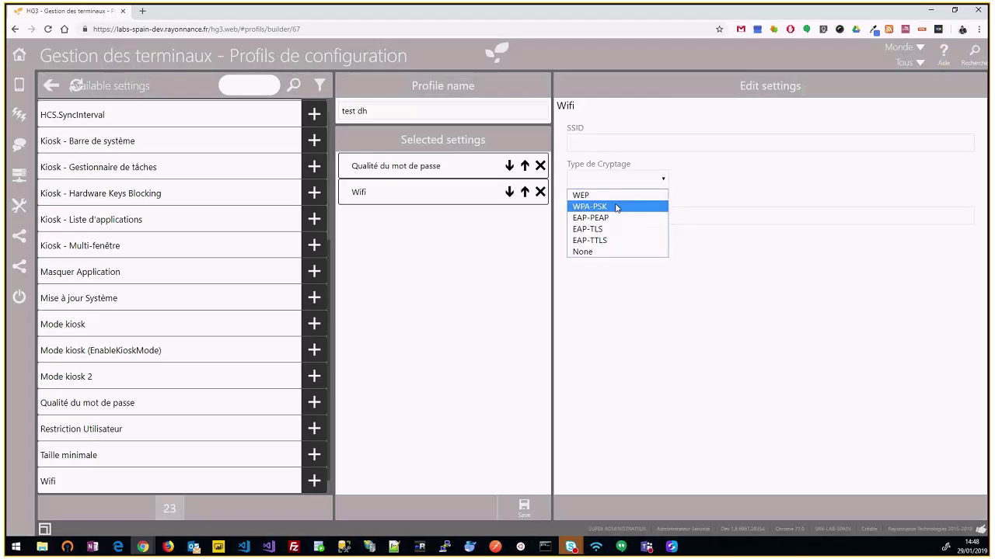
pyautogui.click(617, 204)
pyautogui.click(595, 142)
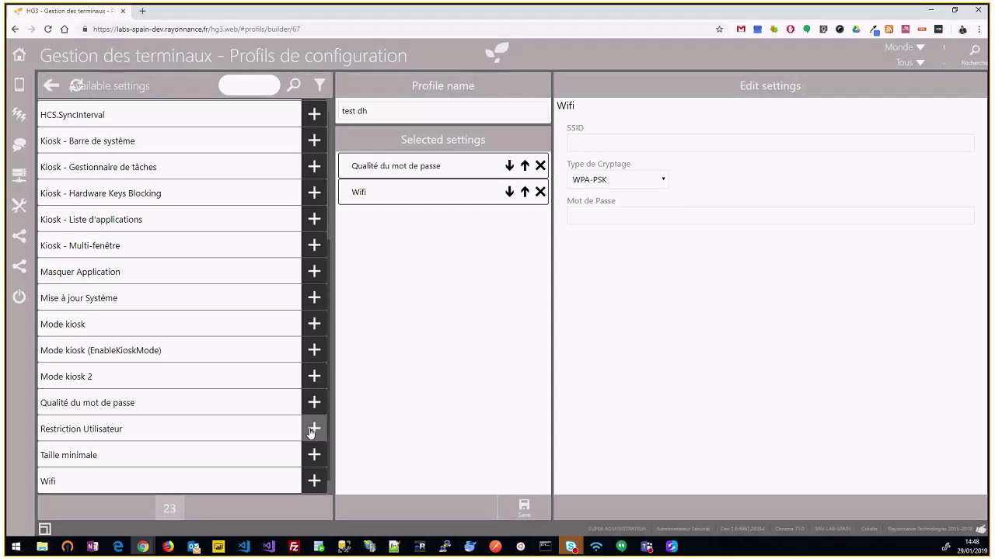
pyautogui.click(314, 429)
# Browse the Restriction options twice without choosing one, then scroll Available settings to the top
pyautogui.click(597, 150)
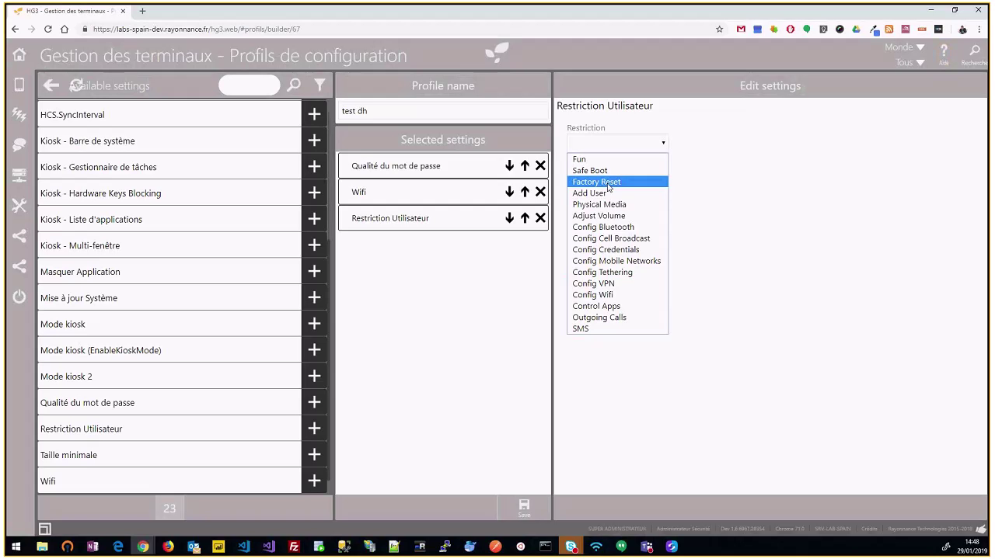
pyautogui.click(460, 333)
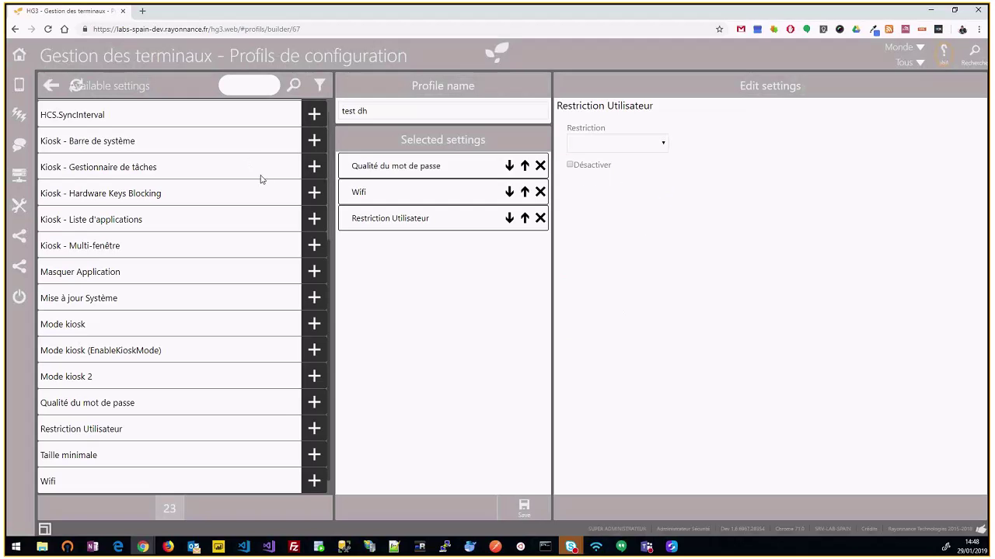
pyautogui.click(606, 143)
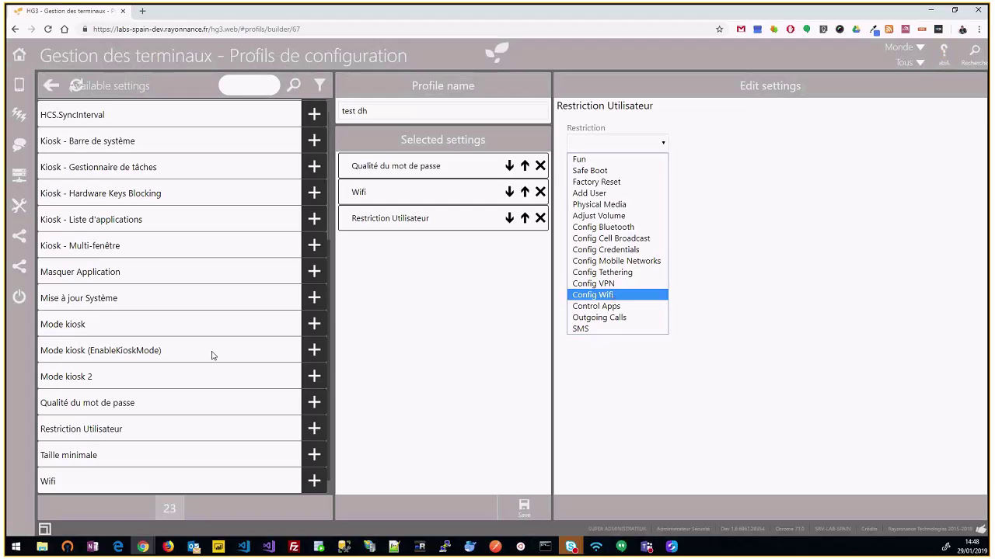
pyautogui.click(612, 296)
pyautogui.scroll(3, 207, 346)
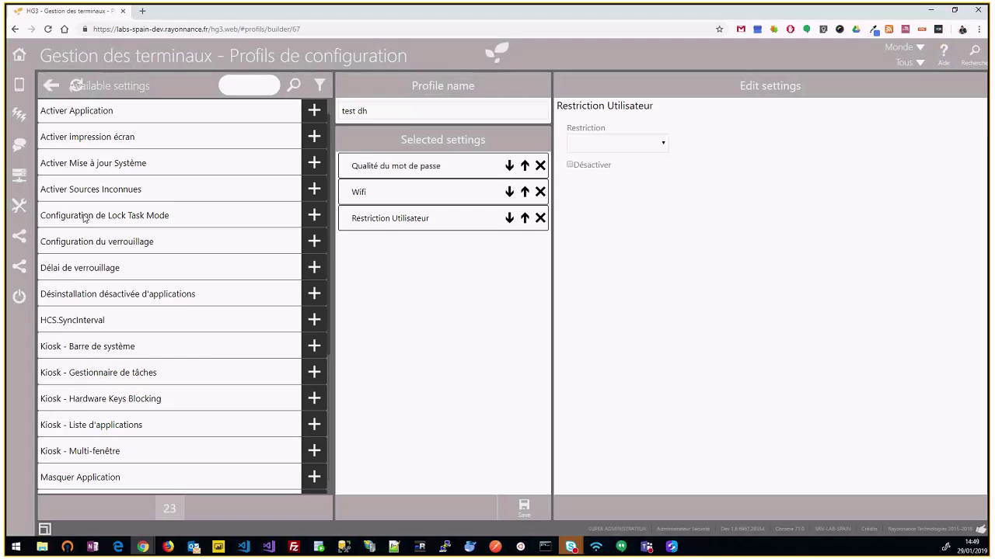
pyautogui.scroll(1, 107, 189)
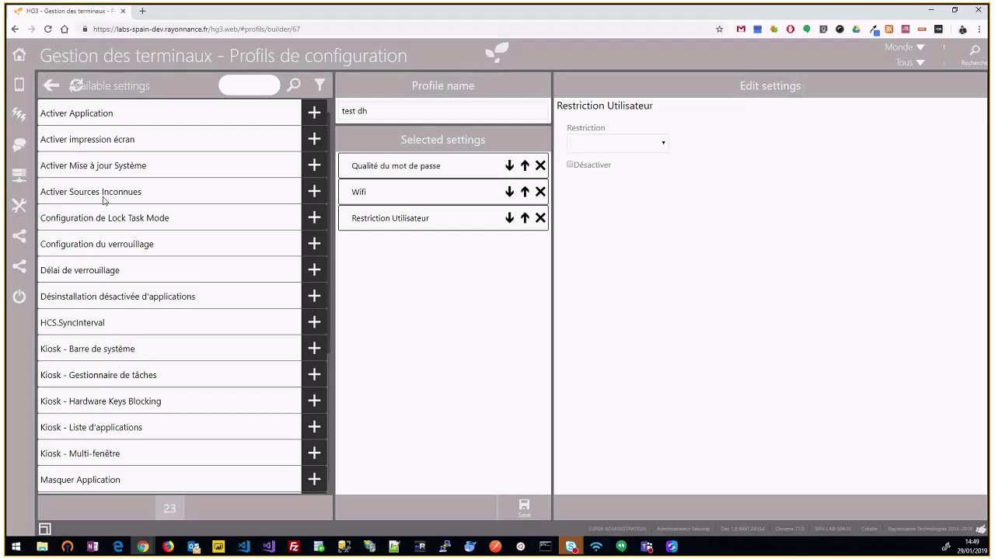
pyautogui.moveTo(19, 206)
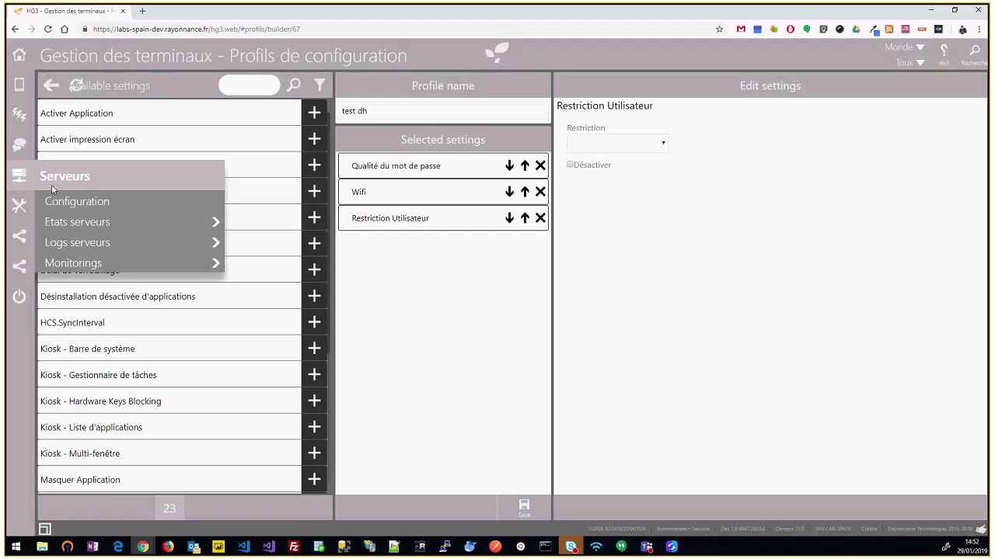
# Restore the console window and open Gérer les groupes, discarding the unsaved test dh changes
pyautogui.moveTo(241, 17); pyautogui.dragTo(392, 55)
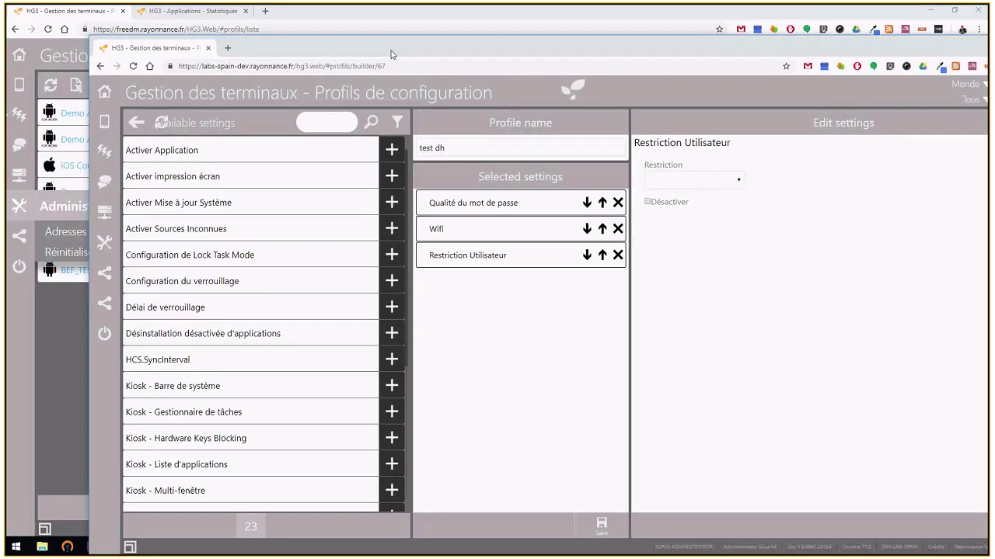
pyautogui.doubleClick(436, 45)
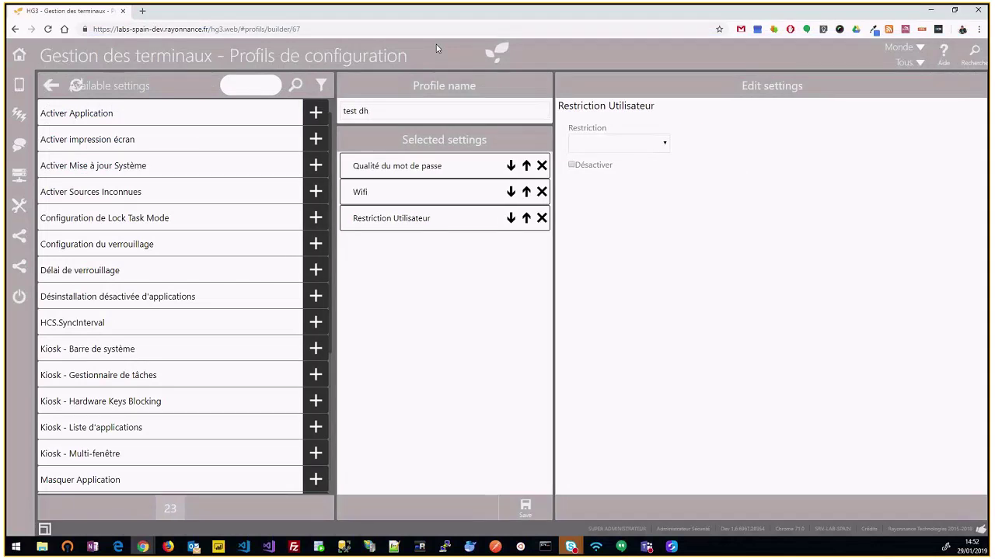
pyautogui.moveTo(19, 85)
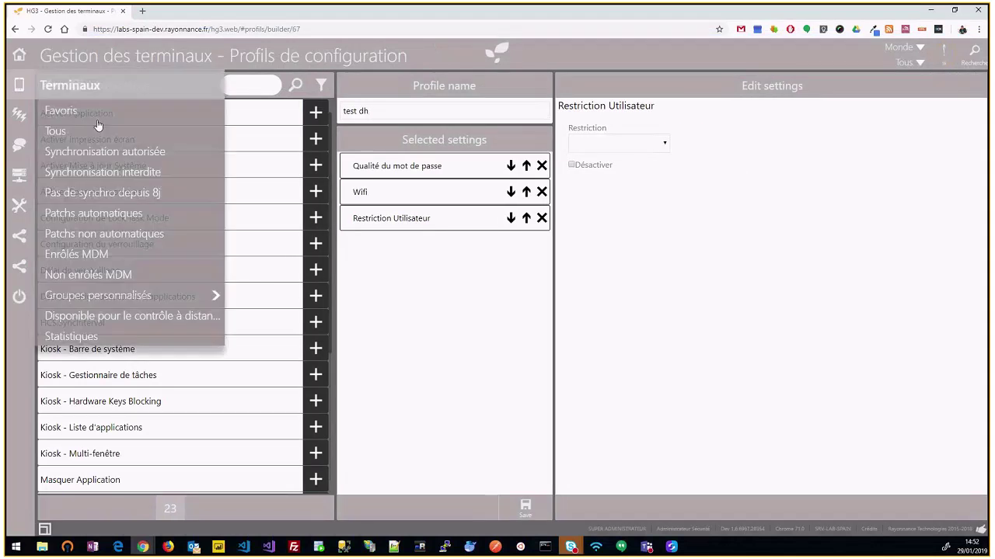
pyautogui.moveTo(194, 300)
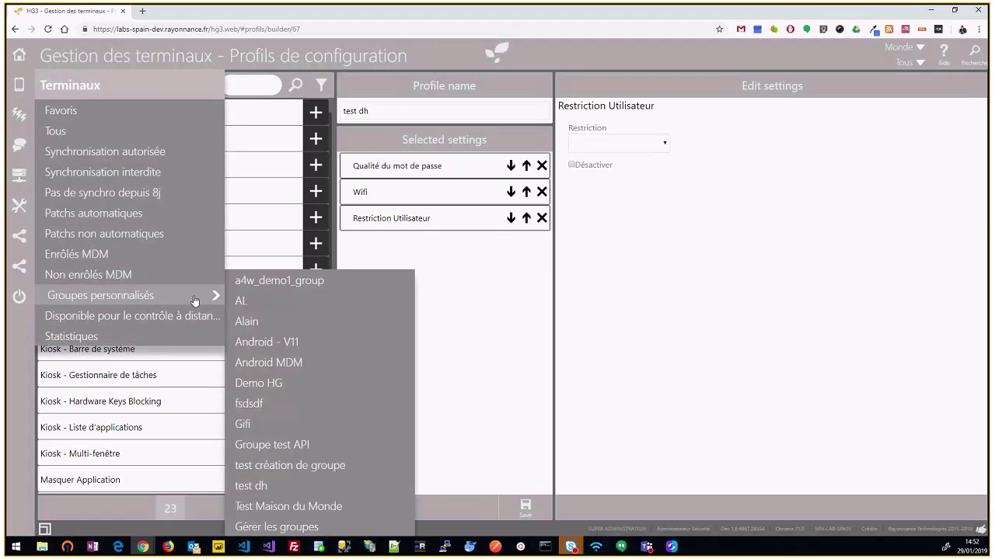
pyautogui.click(277, 527)
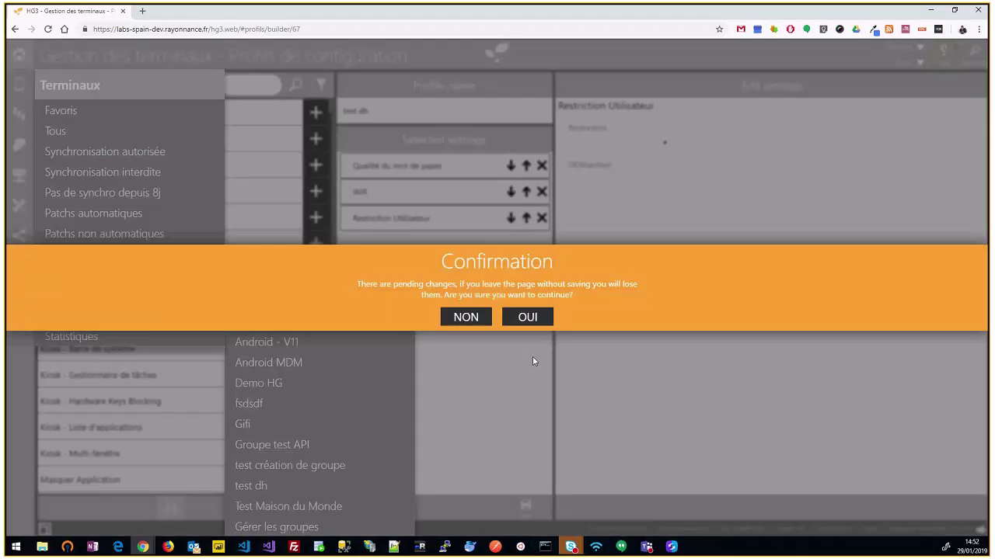
pyautogui.click(533, 322)
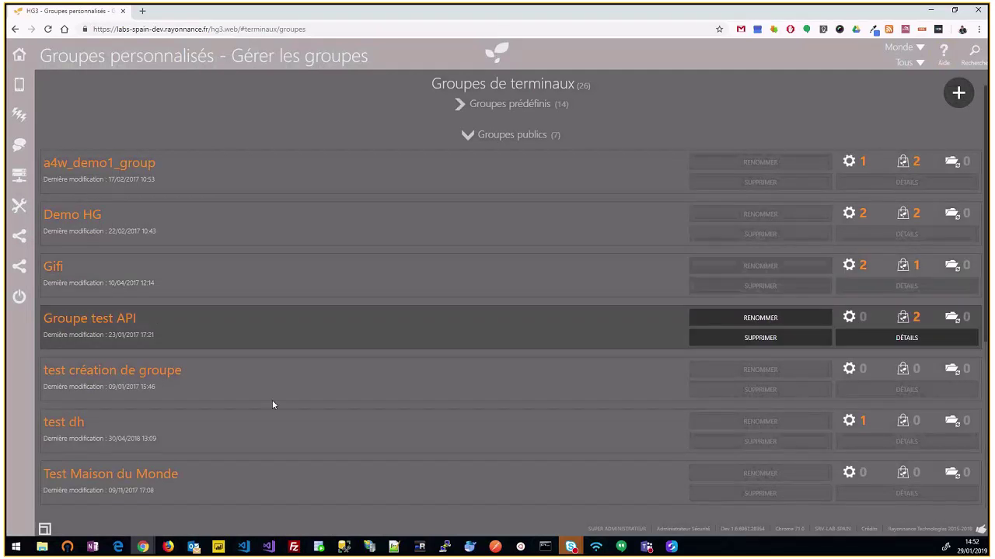
# Expand test dh's criteria and begin a new group named courtepaille, then close the dialog
pyautogui.scroll(-4, 257, 393)
pyautogui.click(107, 154)
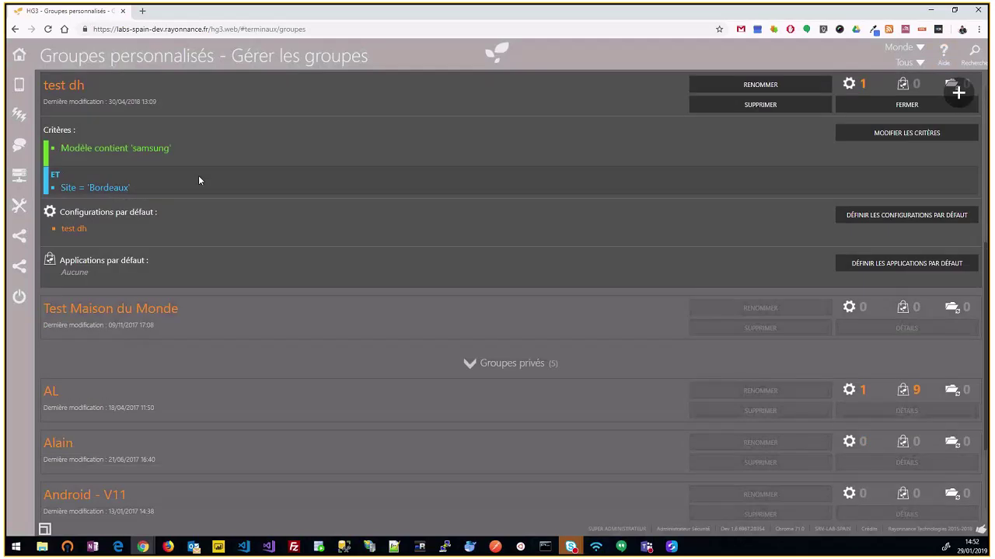
pyautogui.click(958, 92)
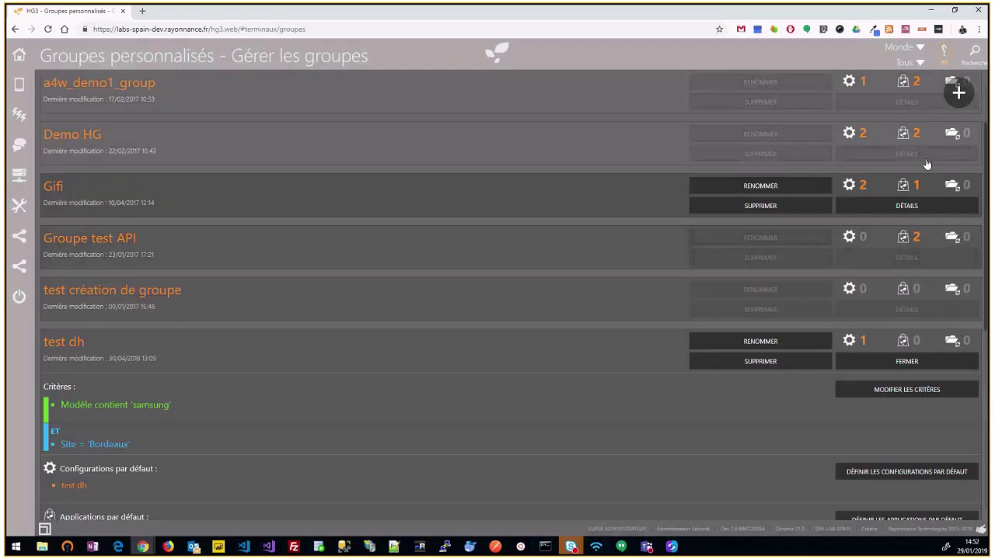
pyautogui.write('cour')
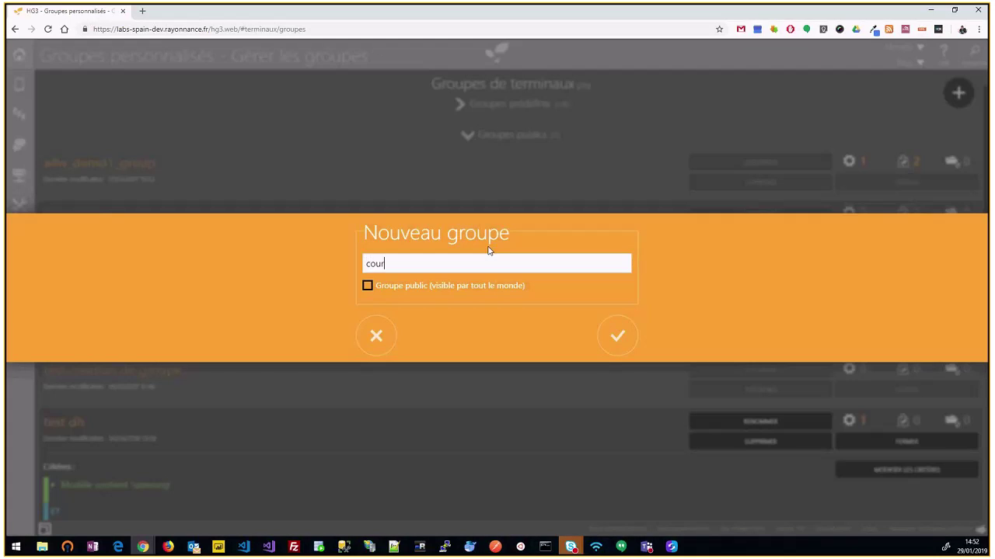
pyautogui.write('tepaille')
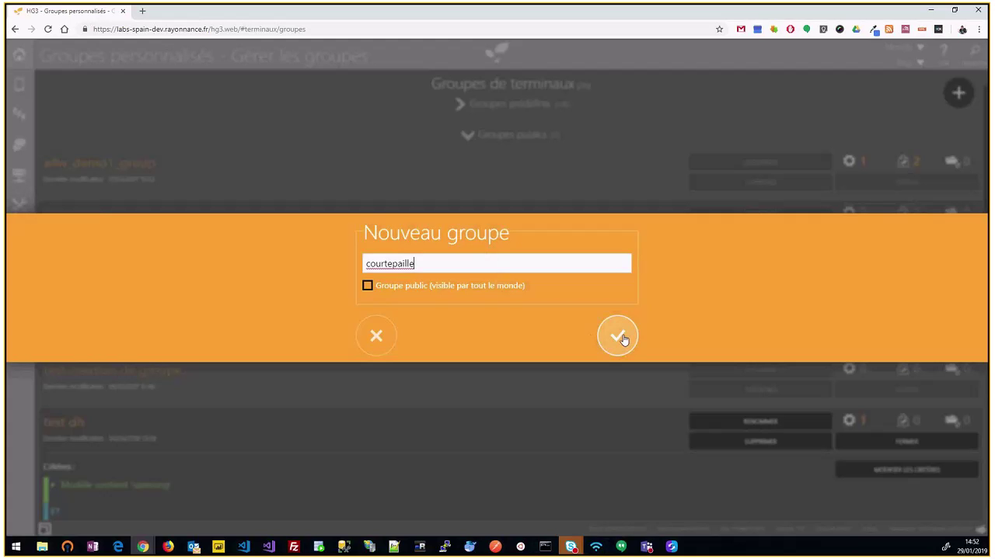
pyautogui.click(373, 330)
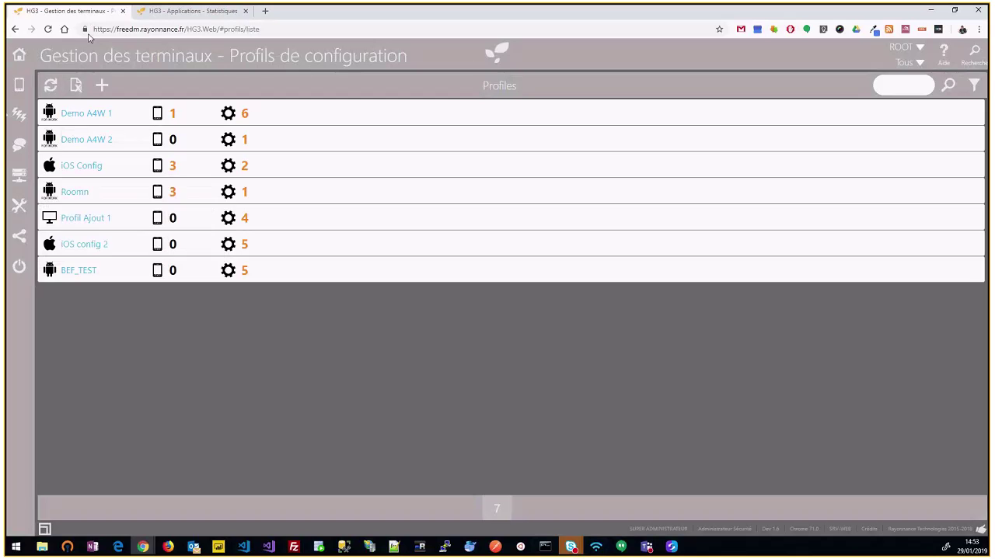
# Create a public custom group named courtepaille from Gérer les groupes
pyautogui.moveTo(19, 85)
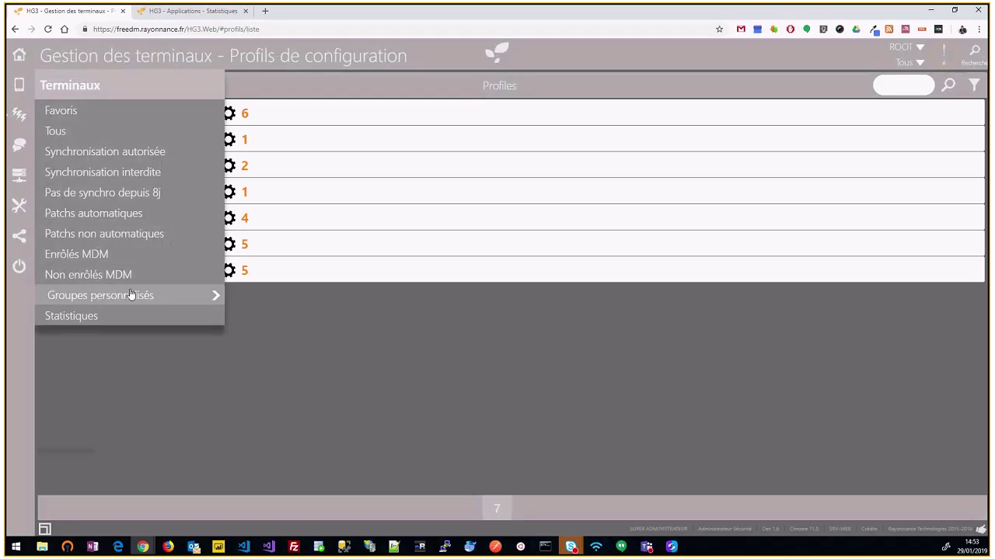
pyautogui.moveTo(131, 294)
pyautogui.click(284, 439)
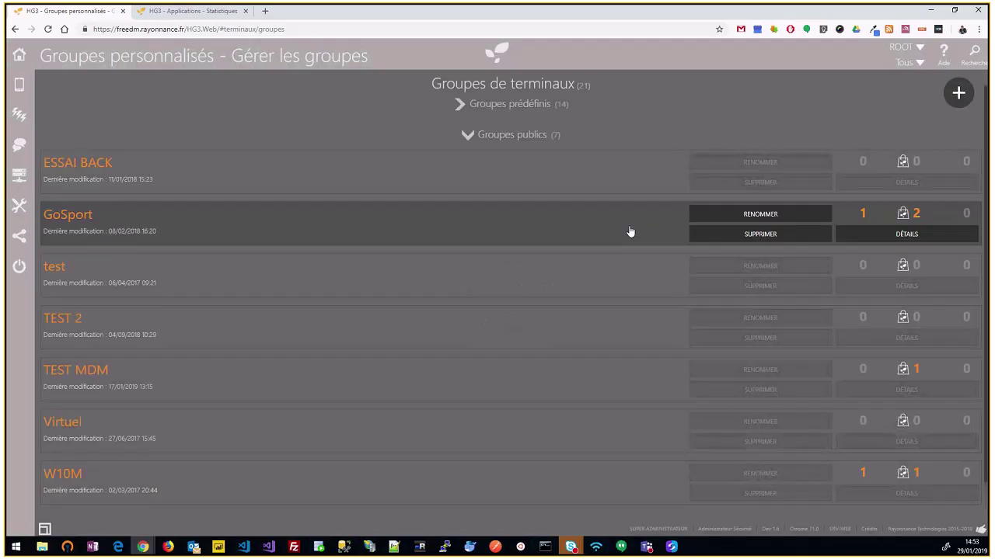
pyautogui.click(958, 92)
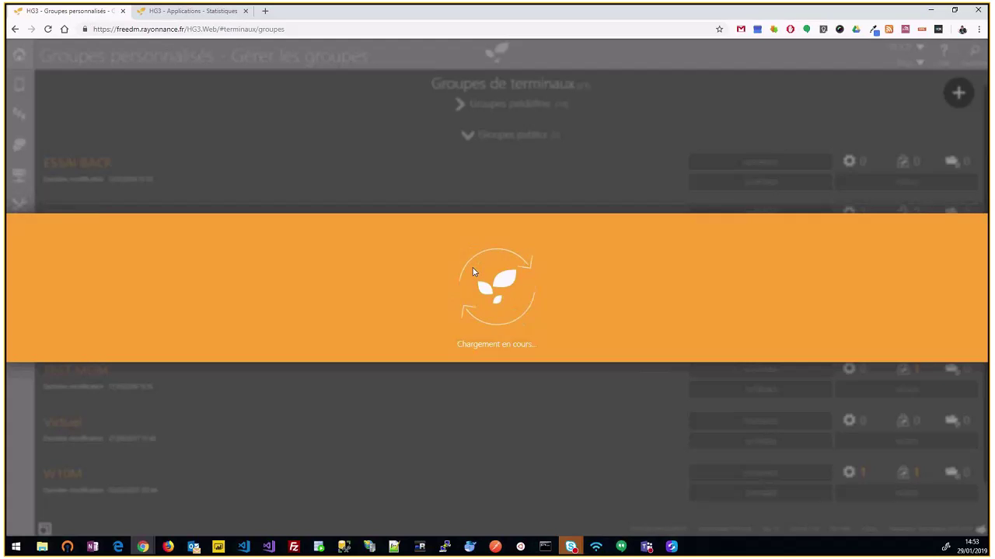
pyautogui.write('courtepa')
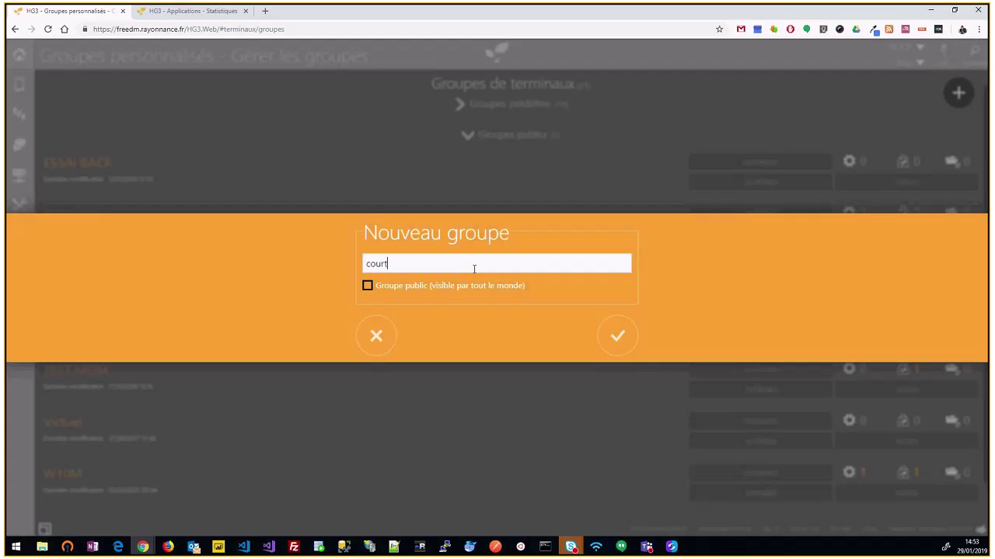
pyautogui.write('ille')
pyautogui.click(425, 286)
pyautogui.click(617, 336)
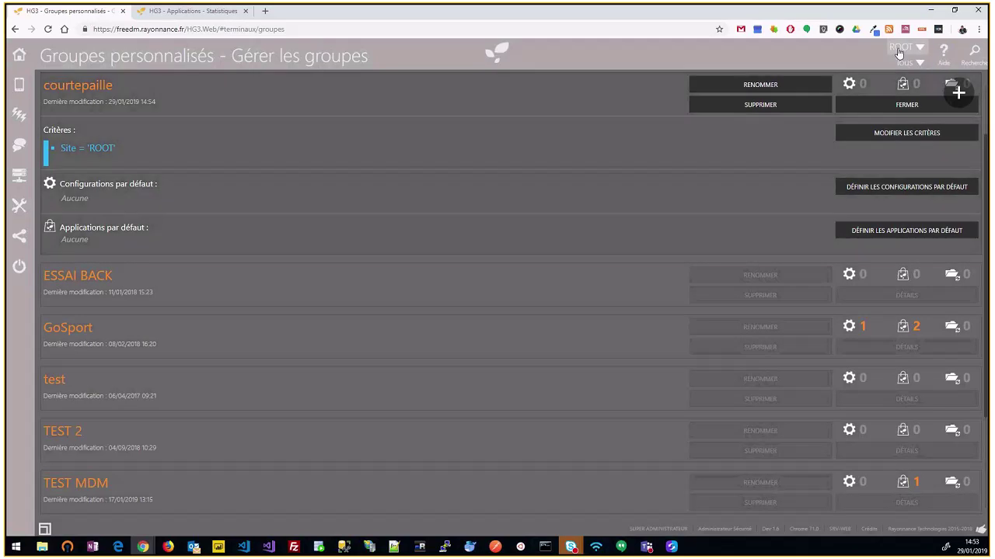
# Keep ROOT as courtepaille's site and edit its selection criteria
pyautogui.click(899, 50)
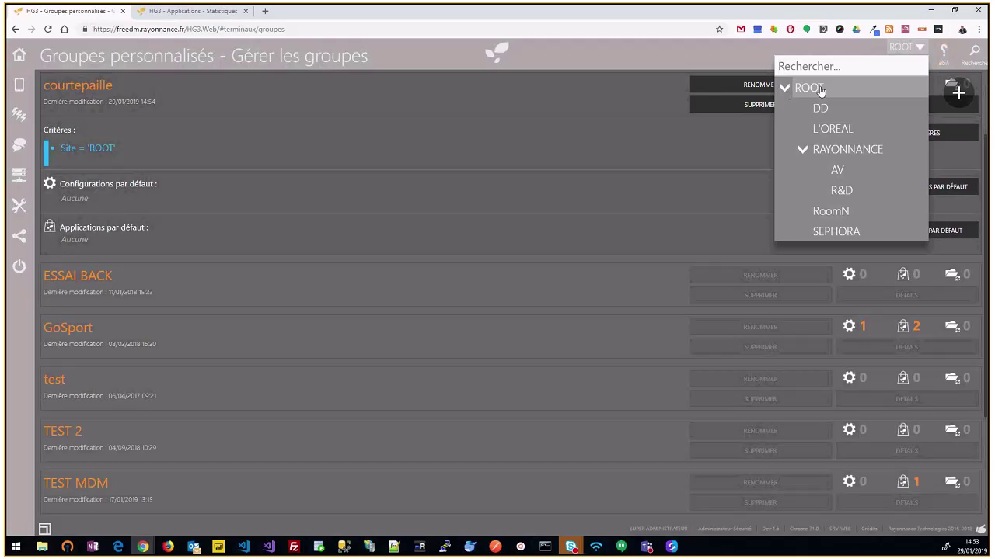
pyautogui.click(448, 143)
pyautogui.click(878, 133)
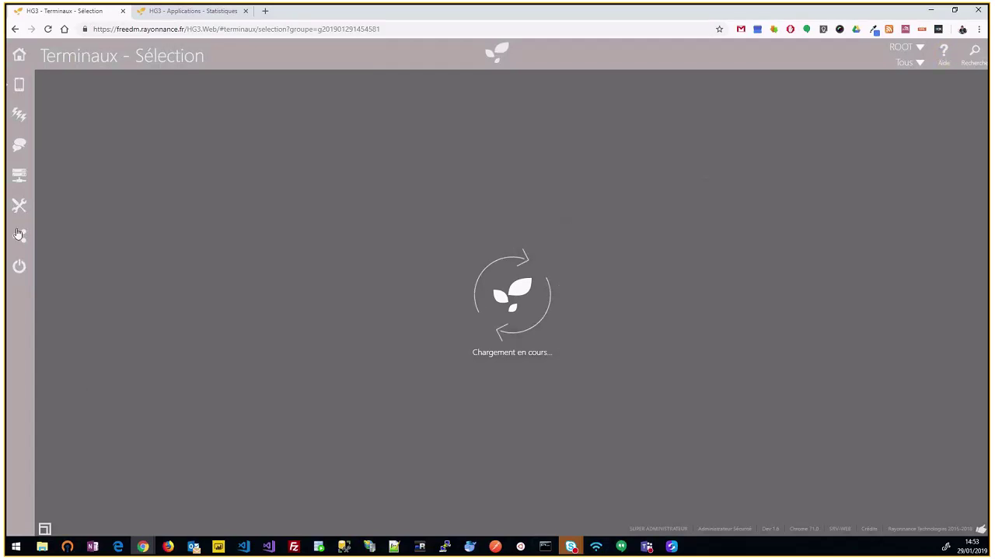
# Bring the other console window back and return to the device selection page
pyautogui.moveTo(19, 206)
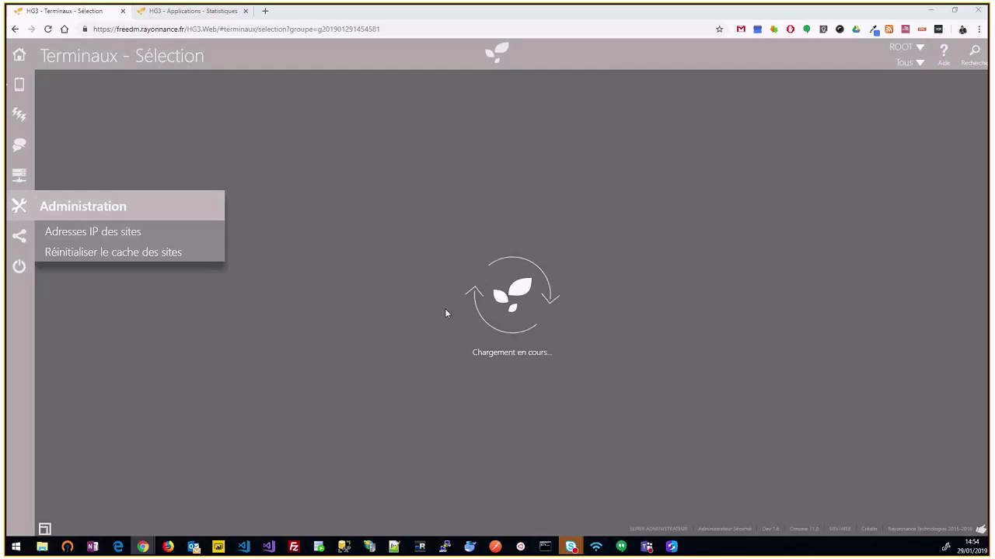
pyautogui.moveTo(20, 115)
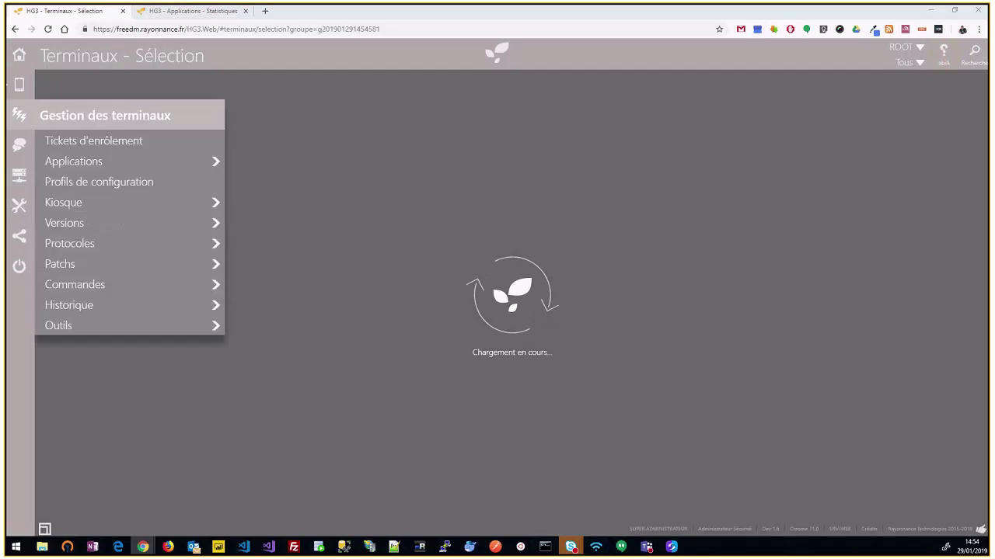
pyautogui.moveTo(6, 136); pyautogui.dragTo(691, 111)
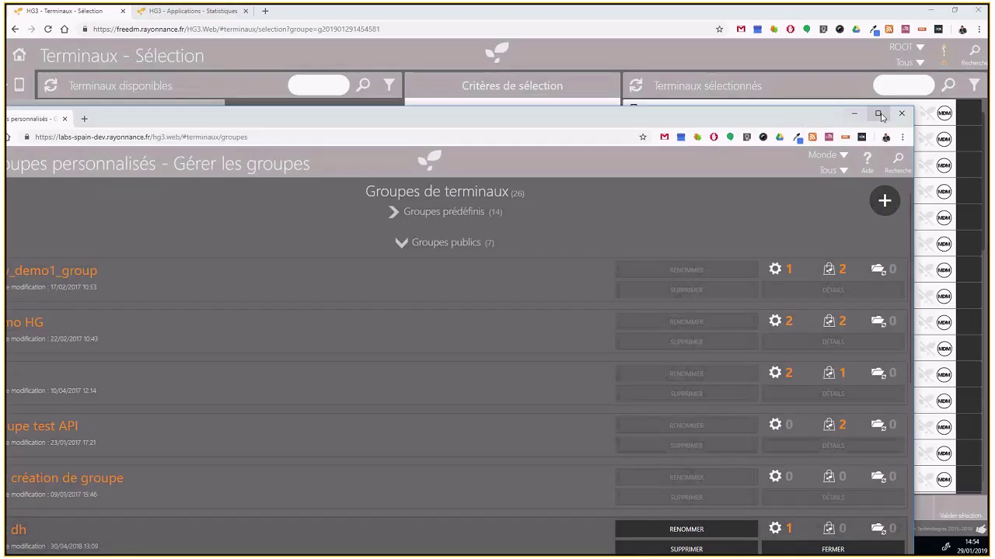
pyautogui.click(878, 114)
pyautogui.click(931, 10)
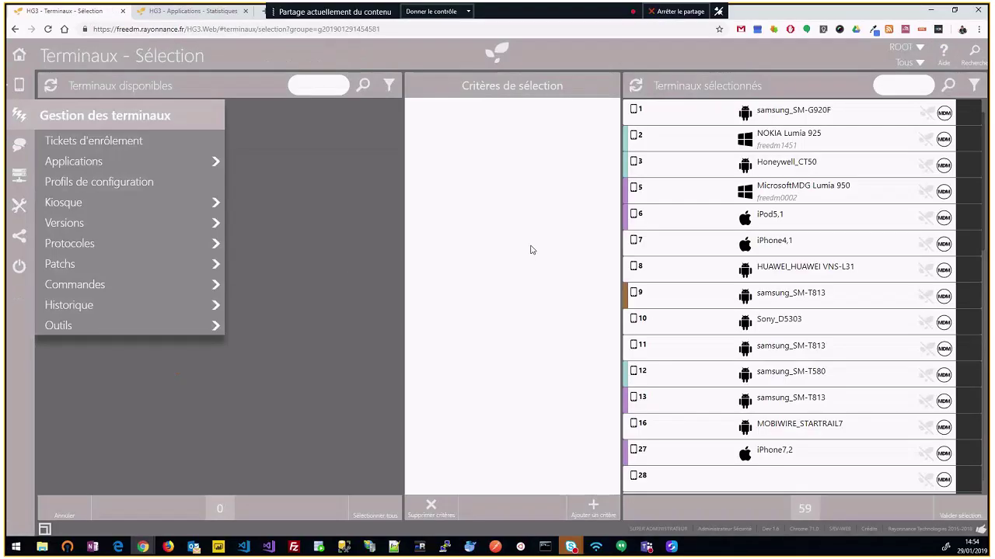
# Add a Type OS = Android criterion and save the selection to courtepaille
pyautogui.click(581, 503)
pyautogui.scroll(-5, 544, 271)
pyautogui.click(549, 304)
pyautogui.click(554, 327)
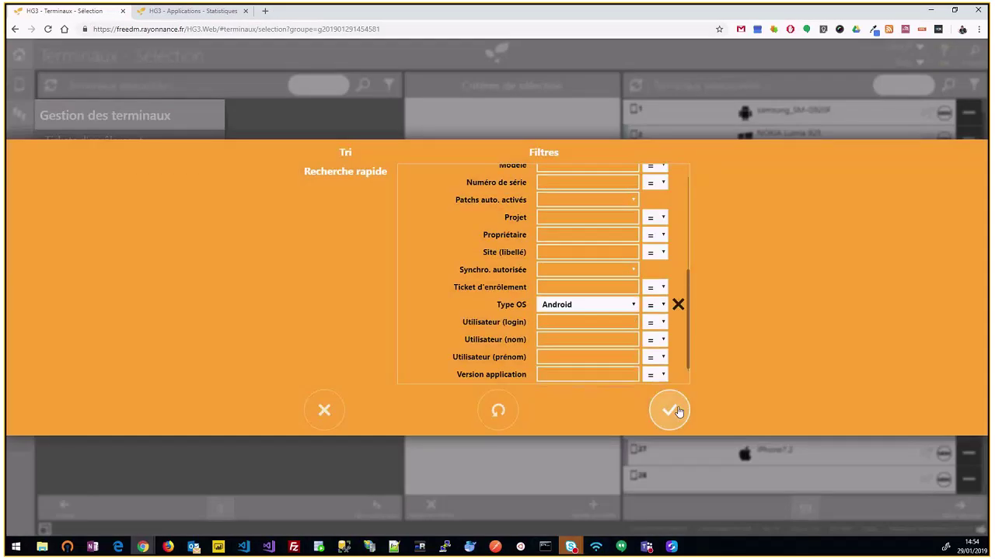
pyautogui.click(670, 411)
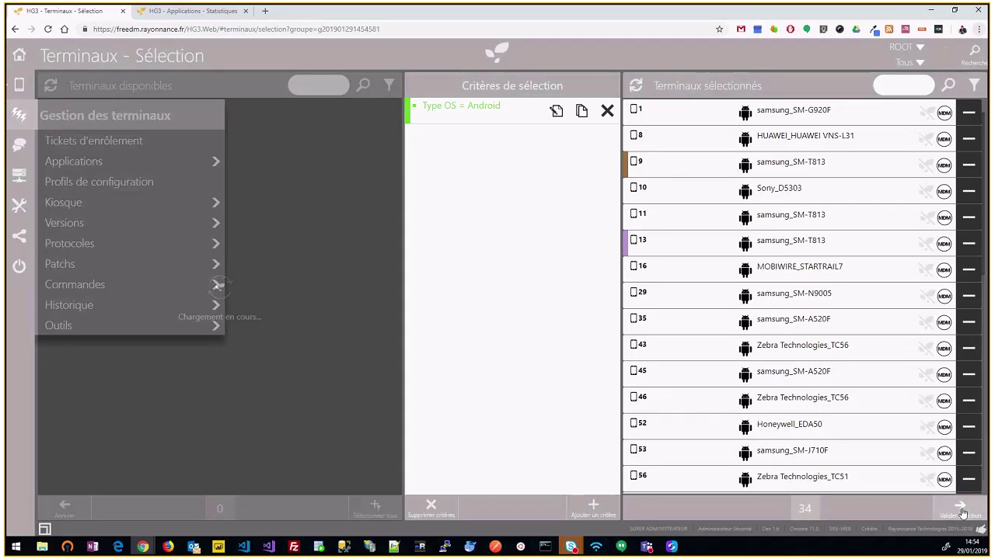
pyautogui.click(960, 508)
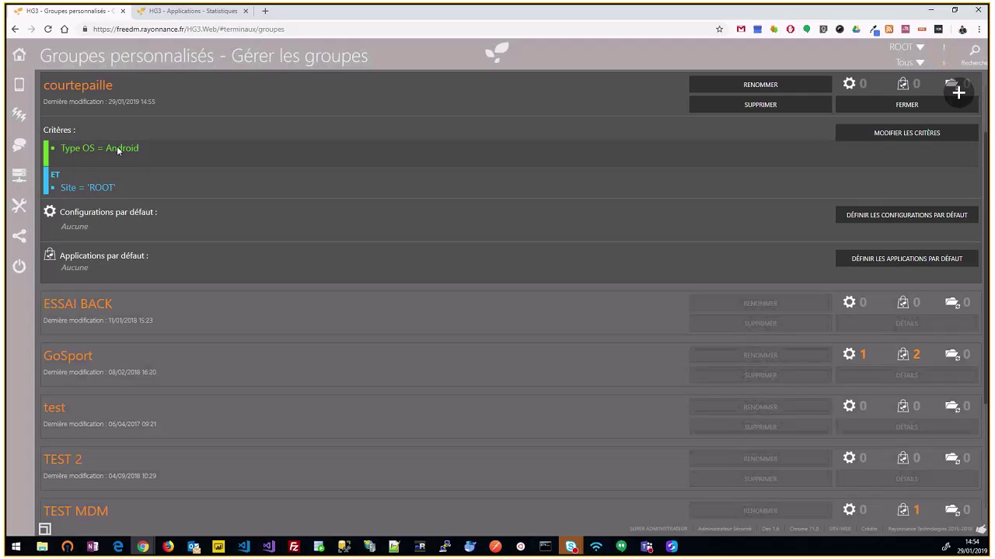
# Make Profil Ajout 1 courtepaille's only default configuration, leaving both iOS profiles unticked
pyautogui.click(895, 217)
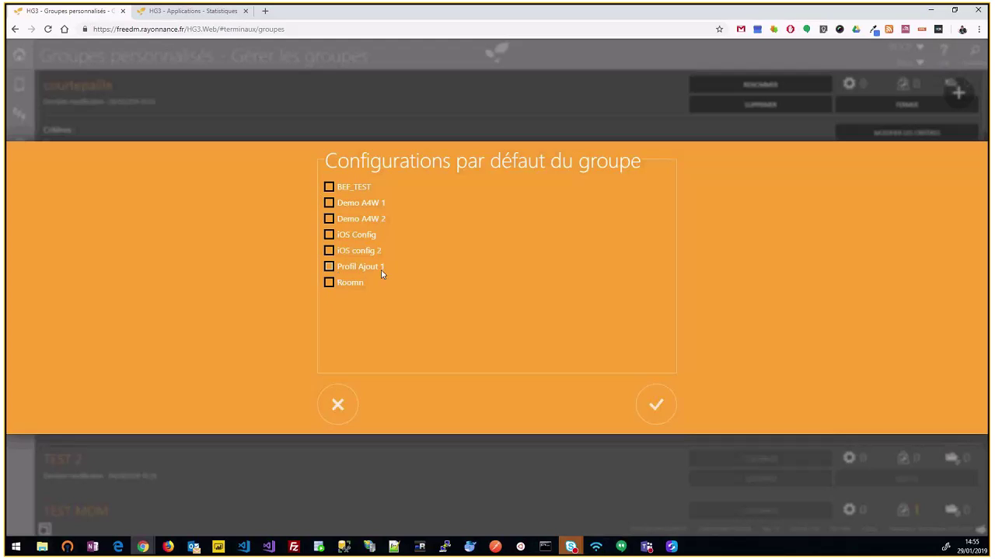
pyautogui.click(329, 250)
pyautogui.click(328, 234)
pyautogui.click(329, 234)
pyautogui.click(328, 250)
pyautogui.click(328, 268)
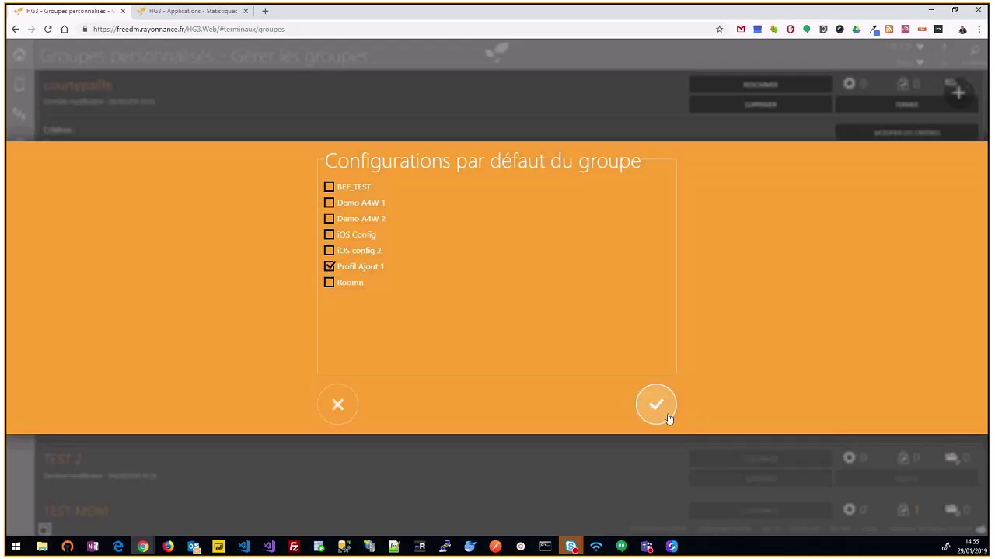
pyautogui.click(660, 410)
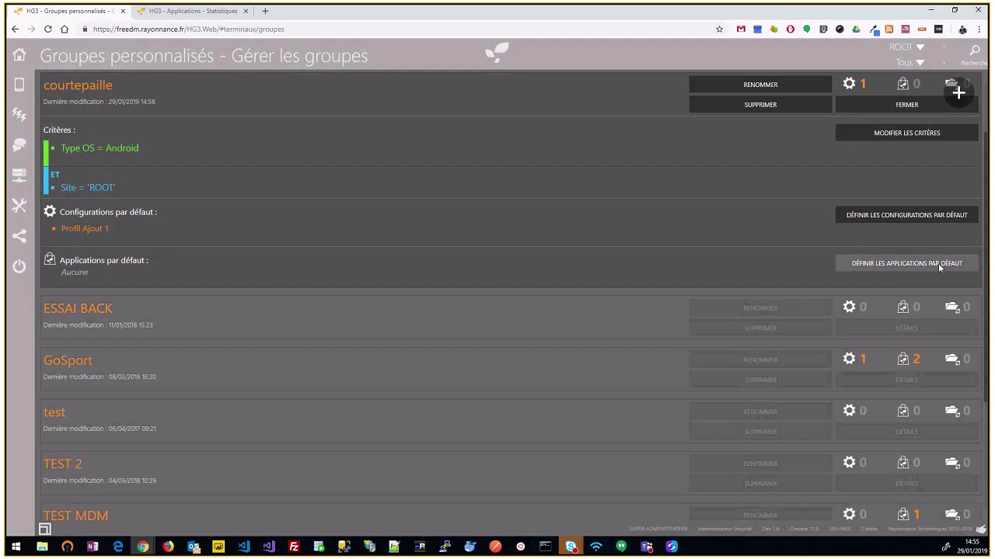
# Set HaReCo Agent v1.0.25_LABS and NFC Tools v6.5 as courtepaille's default applications
pyautogui.click(938, 264)
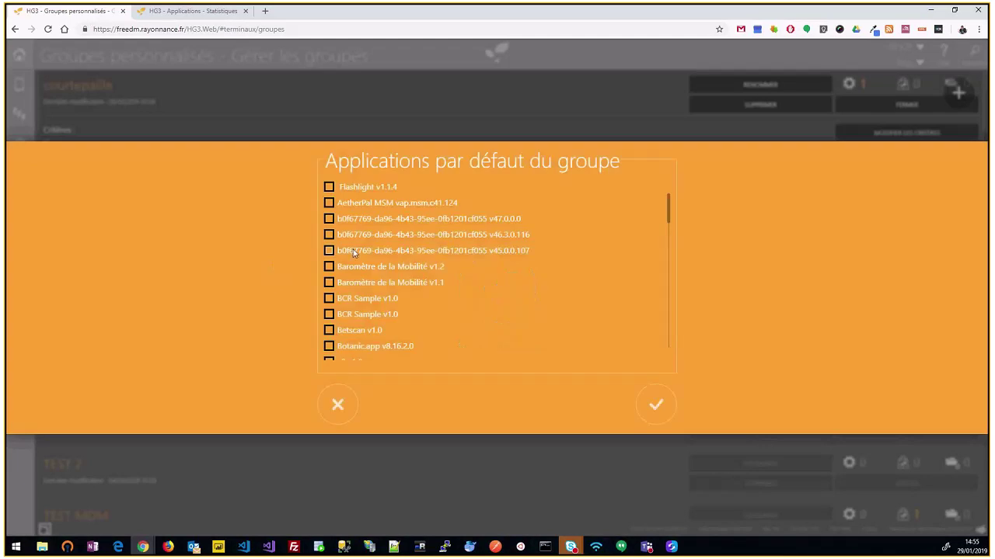
pyautogui.scroll(-3, 354, 276)
pyautogui.scroll(-2, 358, 274)
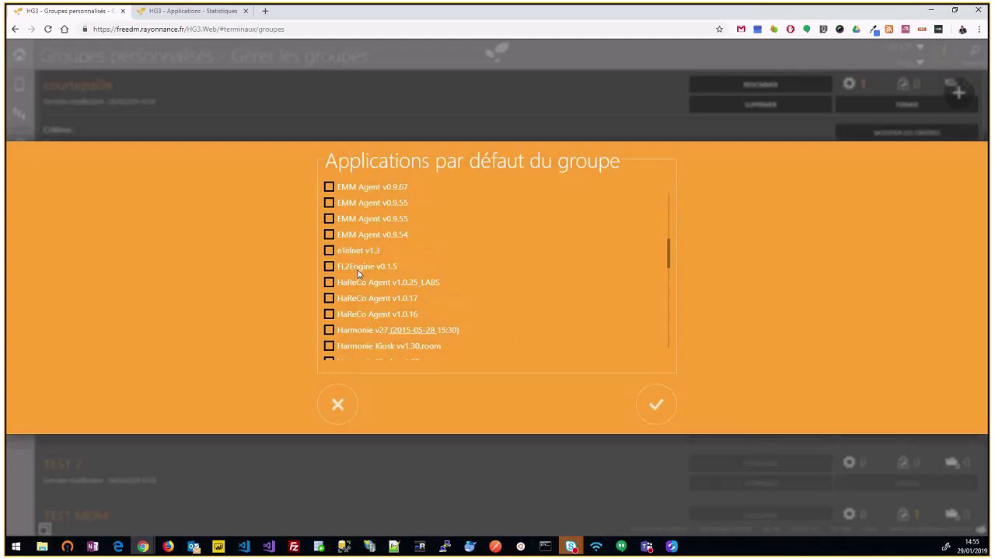
pyautogui.scroll(-1, 357, 284)
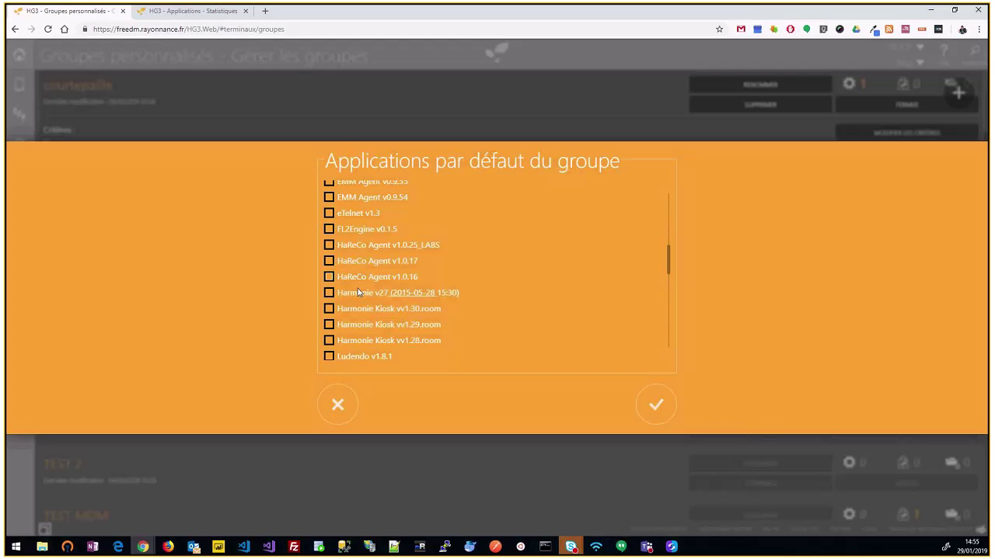
pyautogui.click(329, 247)
pyautogui.scroll(-2, 454, 304)
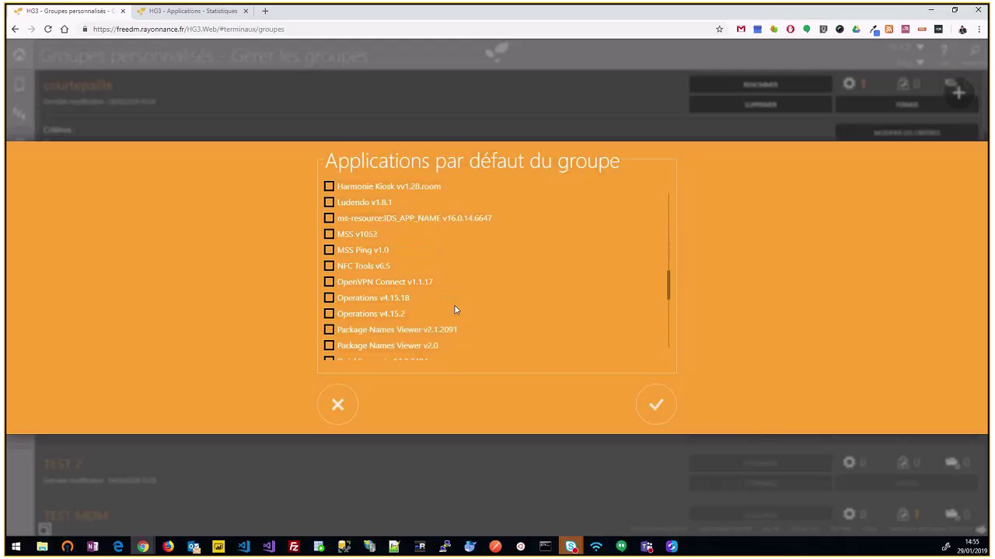
pyautogui.click(328, 265)
pyautogui.click(656, 404)
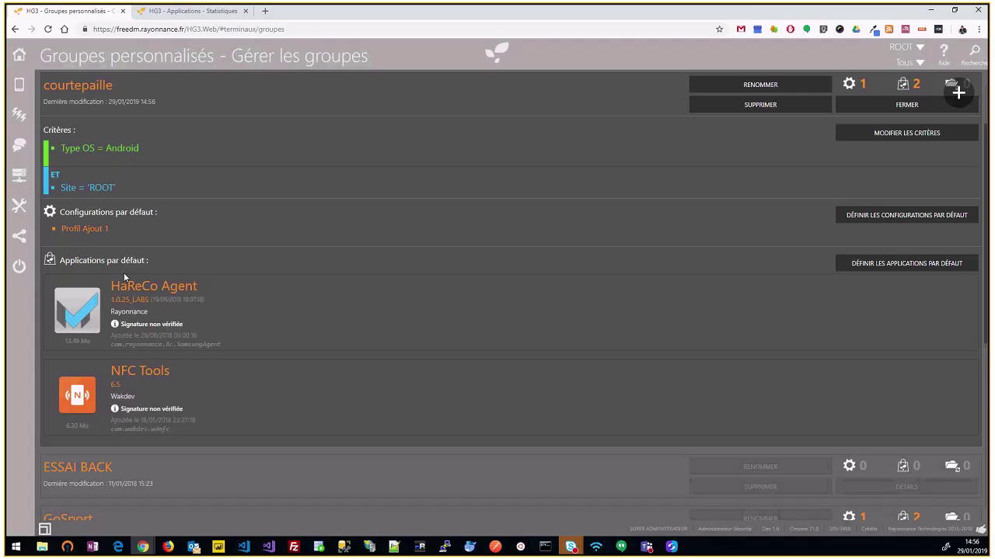
pyautogui.moveTo(17, 117)
pyautogui.moveTo(117, 161)
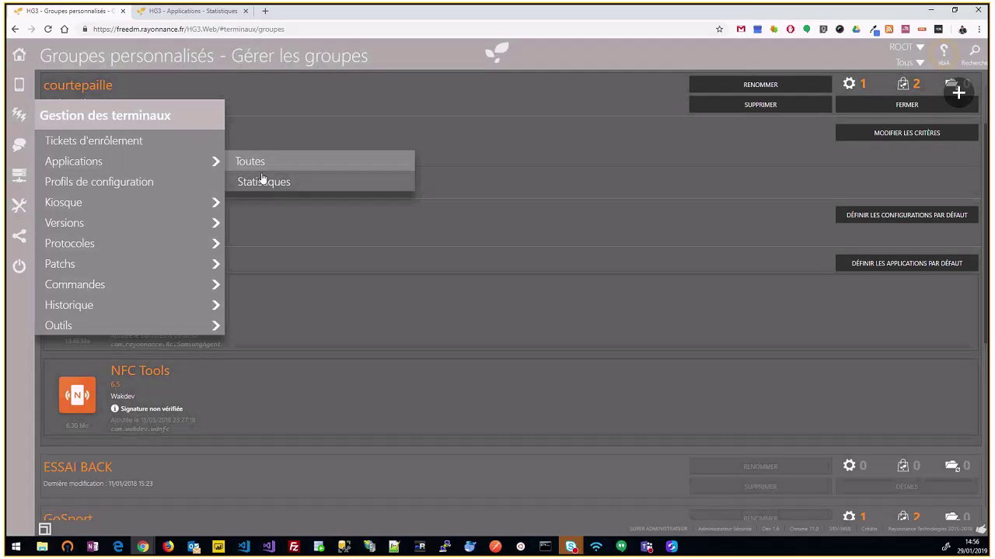
pyautogui.moveTo(116, 332)
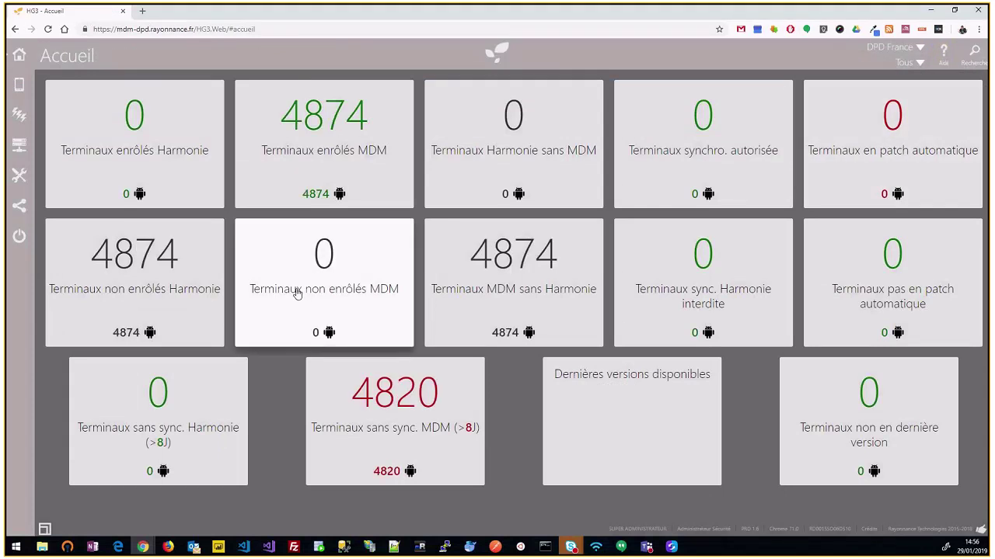
pyautogui.moveTo(19, 84)
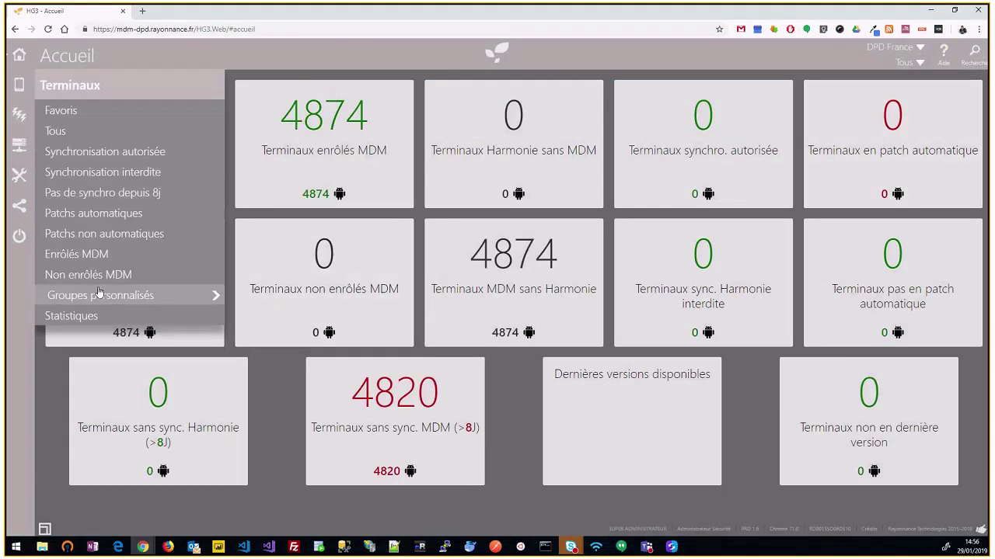
pyautogui.moveTo(98, 295)
pyautogui.click(327, 319)
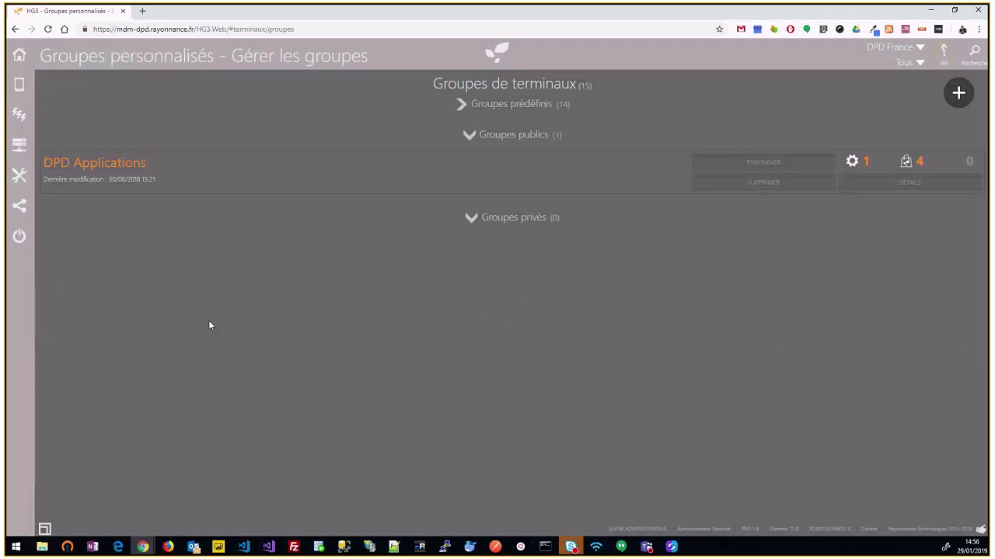
pyautogui.click(293, 205)
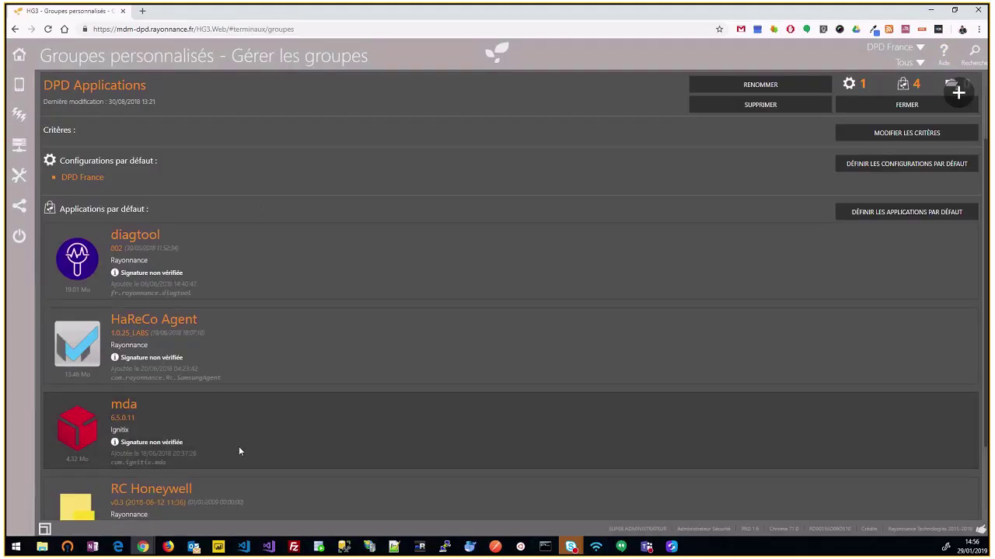
pyautogui.scroll(1, 238, 446)
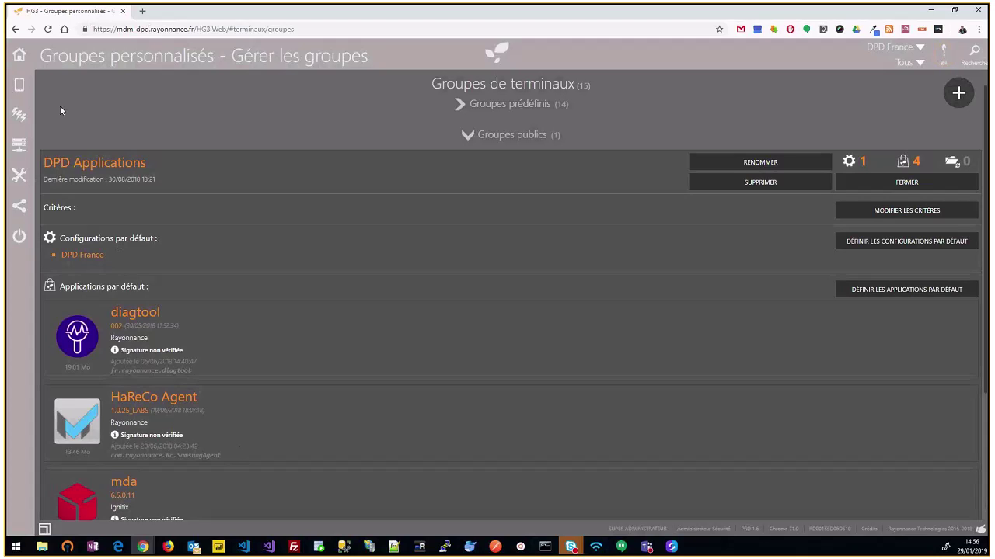
pyautogui.moveTo(20, 114)
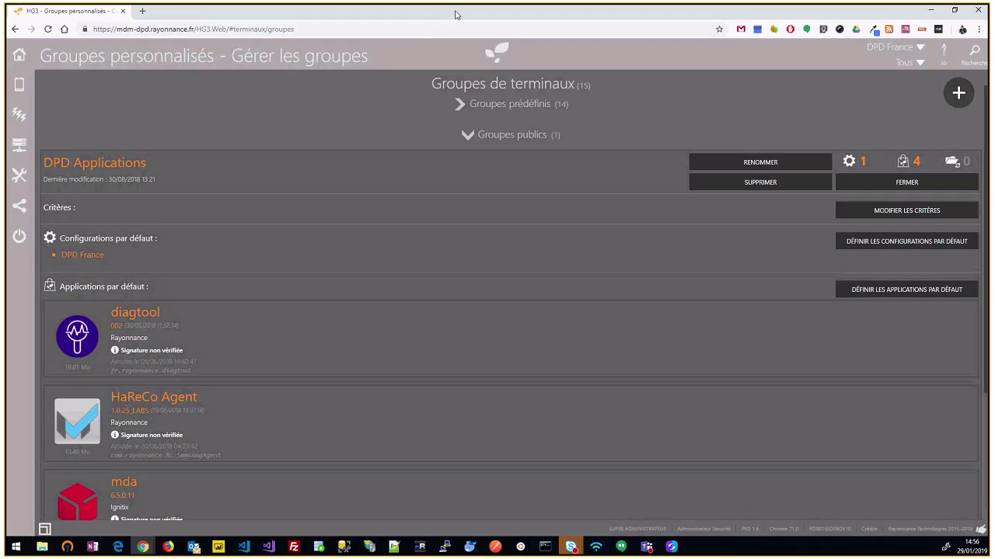
pyautogui.moveTo(457, 15); pyautogui.dragTo(6, 75)
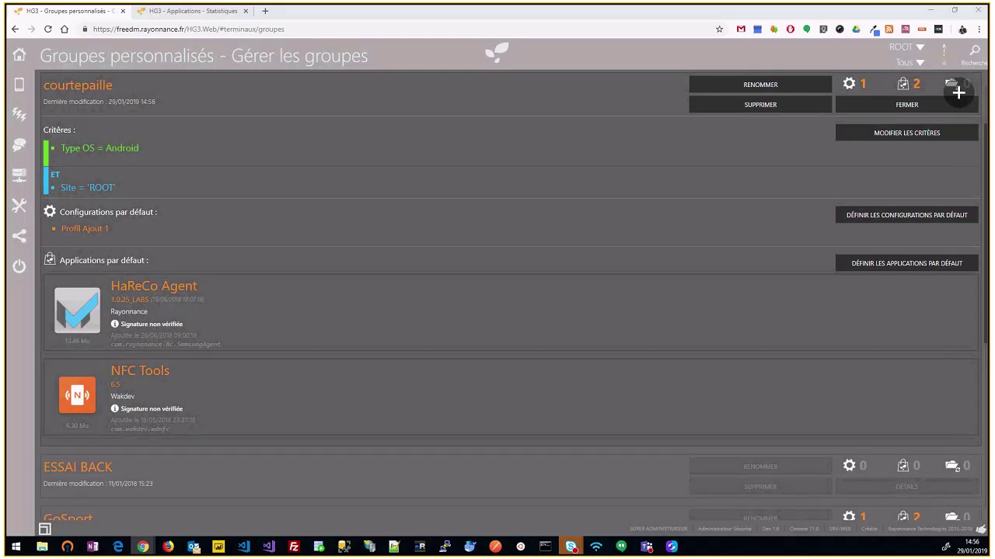
pyautogui.scroll(2, 181, 190)
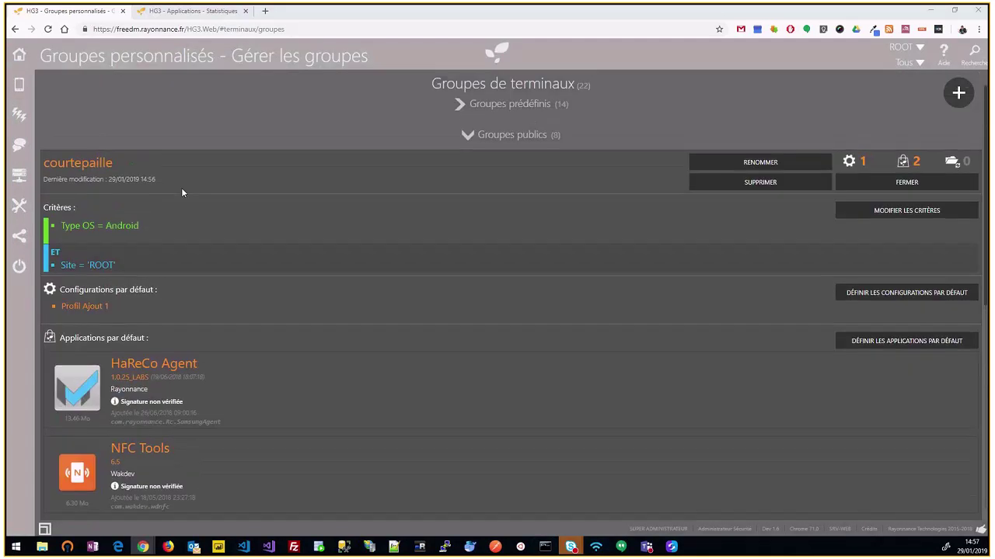
pyautogui.click(20, 114)
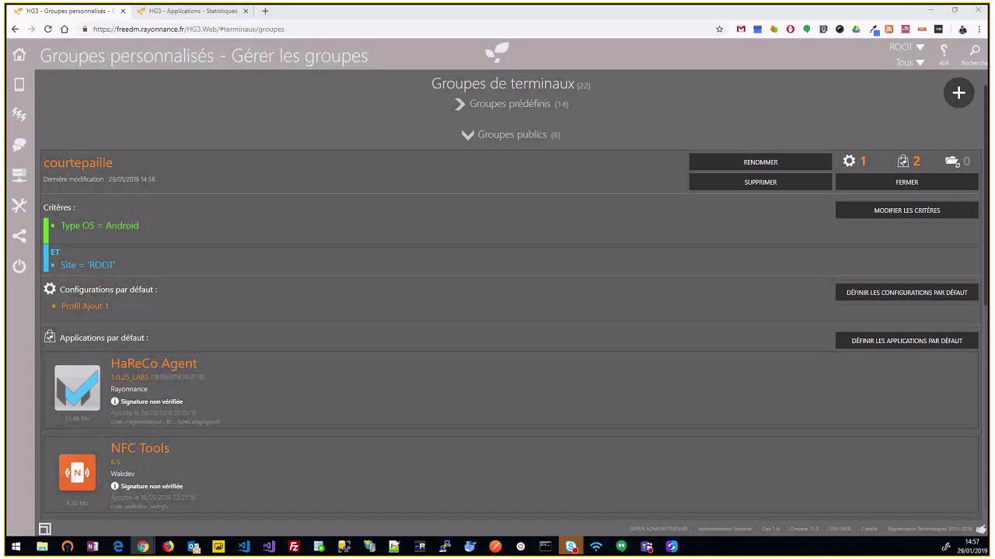
pyautogui.hotkey('alt', 'Tab')
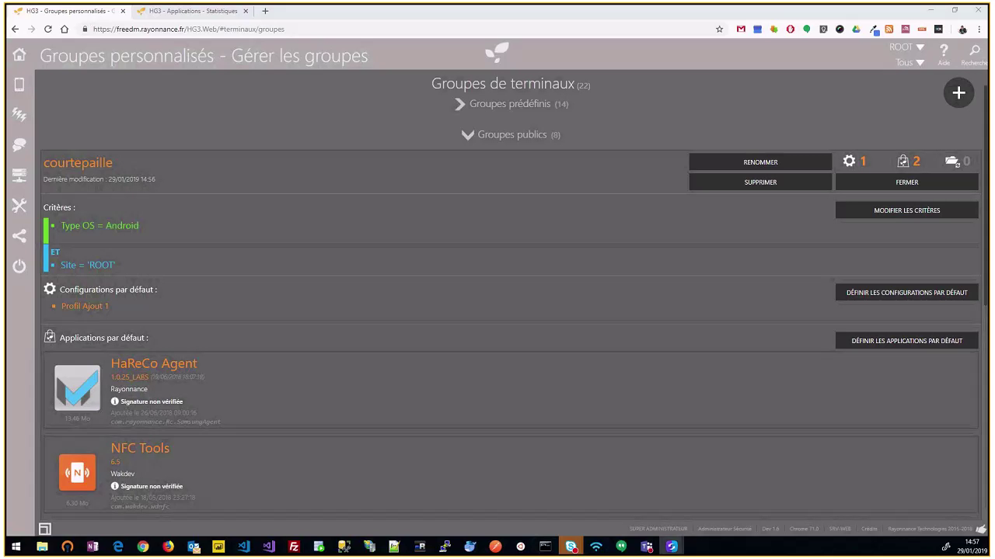
# Turn on SideSync presentation mode and tap around the mirrored kiosk home screen
pyautogui.moveTo(481, 129); pyautogui.dragTo(543, 89)
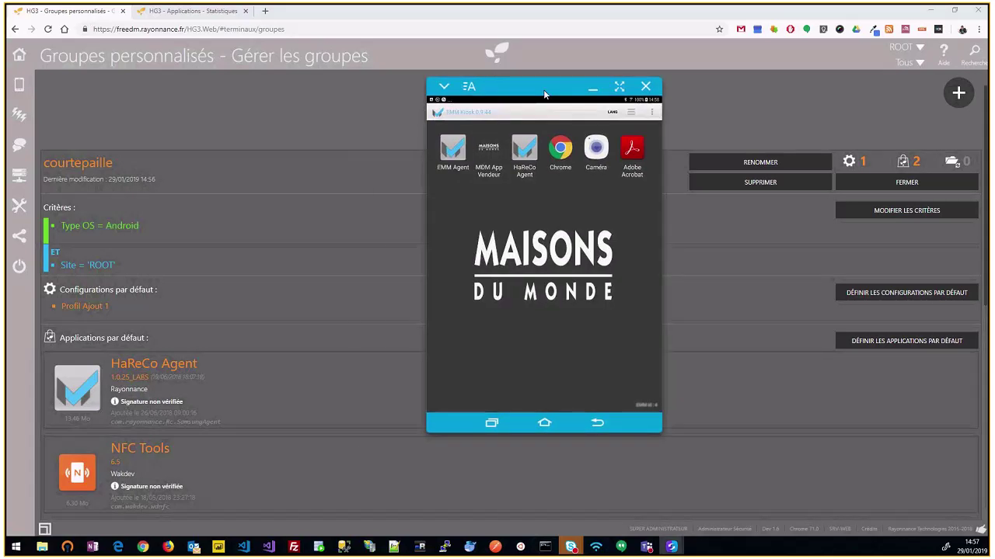
pyautogui.click(444, 87)
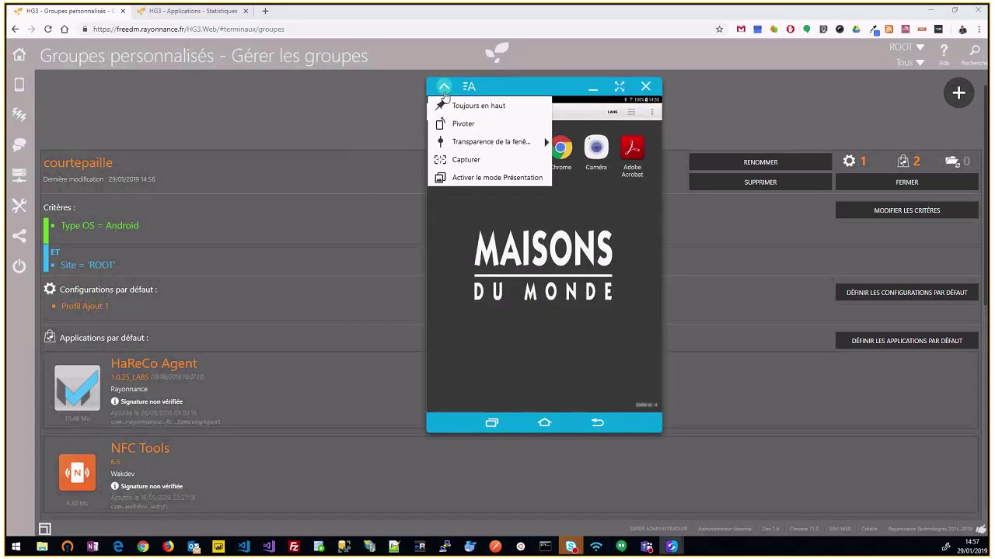
pyautogui.click(467, 184)
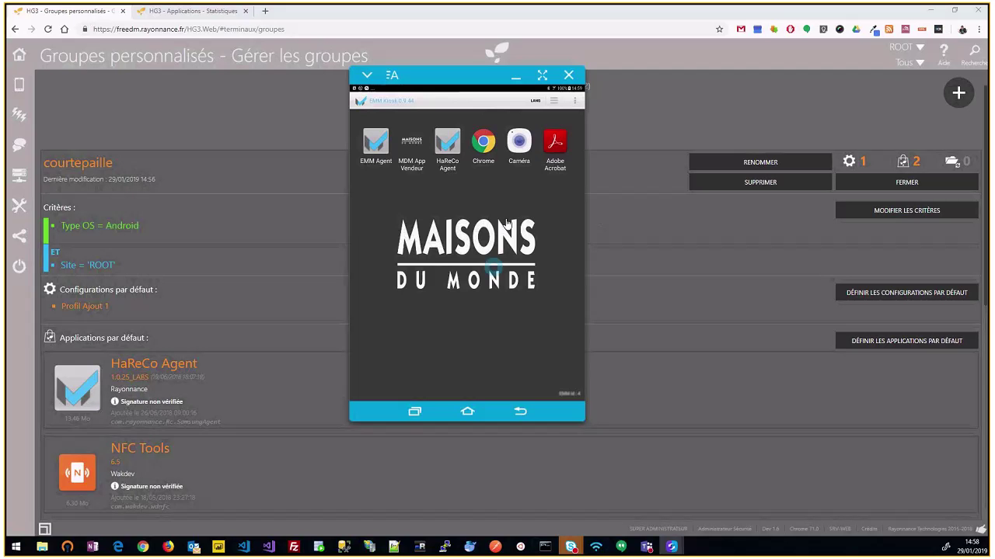
pyautogui.click(467, 414)
pyautogui.click(473, 293)
pyautogui.click(478, 188)
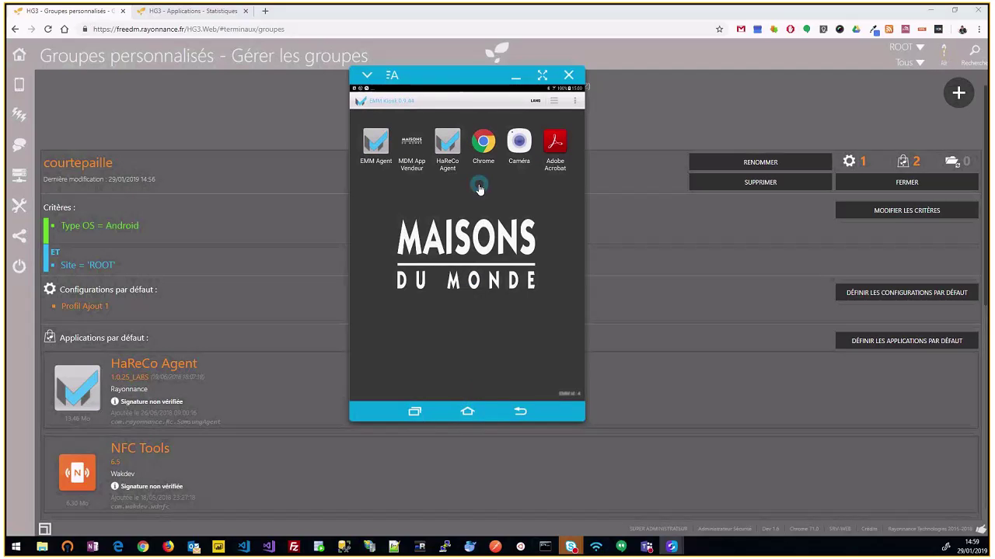
# Enlarge the mirror and try power saving, Wi-Fi and reading mode toggles, all policy-blocked
pyautogui.moveTo(468, 92); pyautogui.dragTo(439, 147)
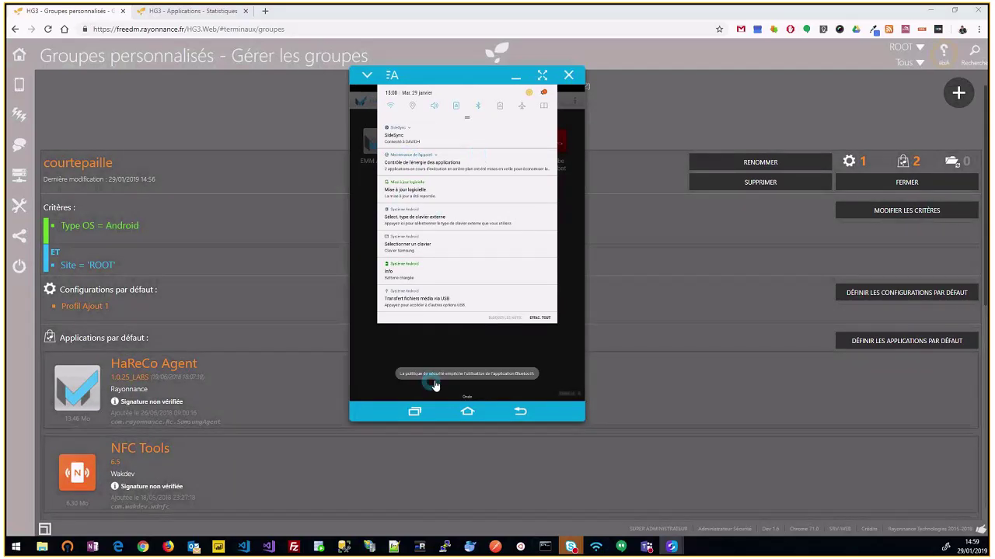
pyautogui.moveTo(584, 422); pyautogui.dragTo(642, 507)
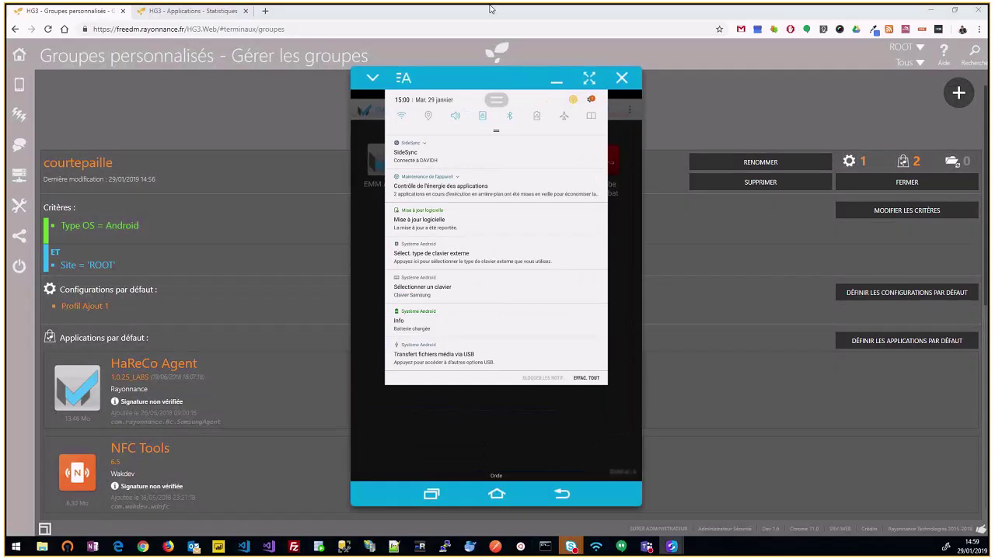
pyautogui.click(539, 116)
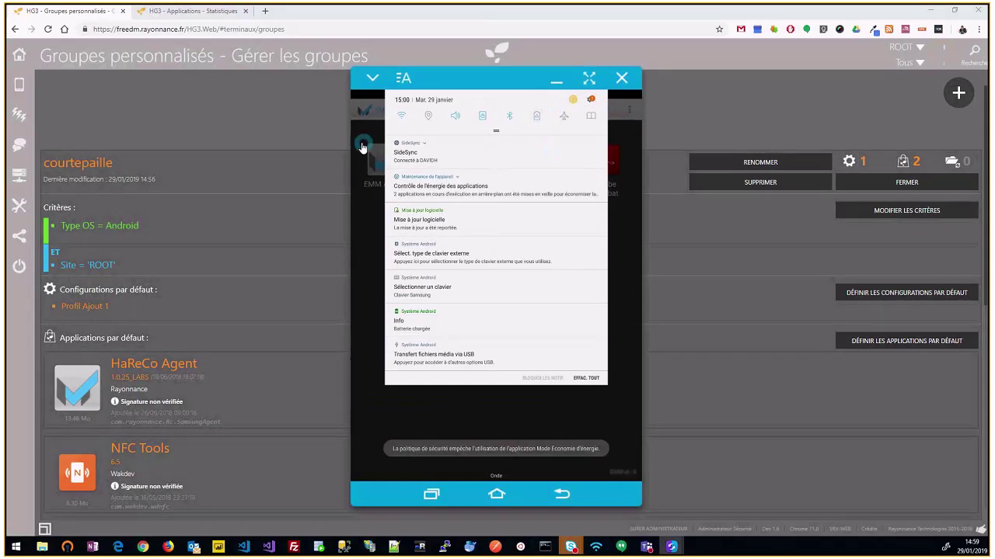
pyautogui.click(405, 116)
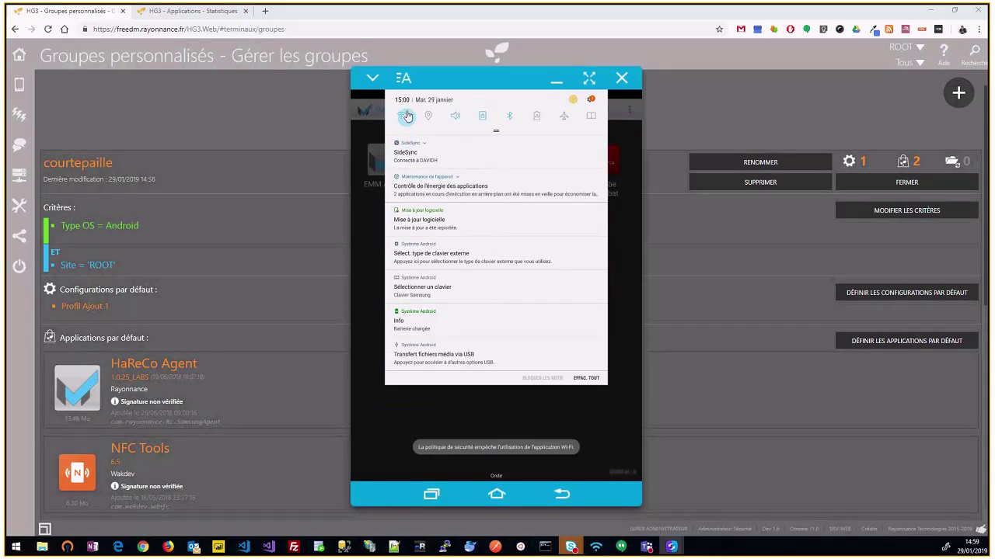
pyautogui.click(509, 116)
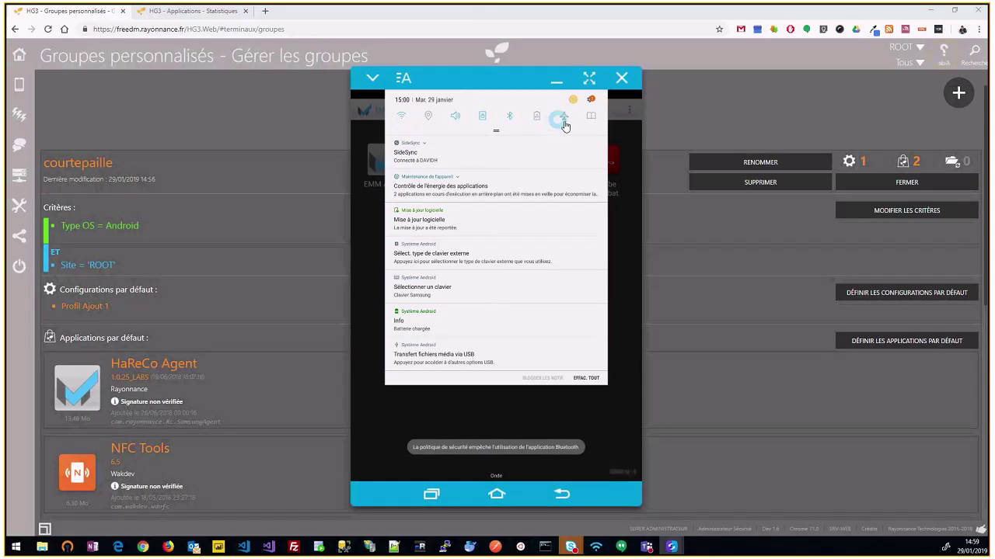
pyautogui.click(516, 418)
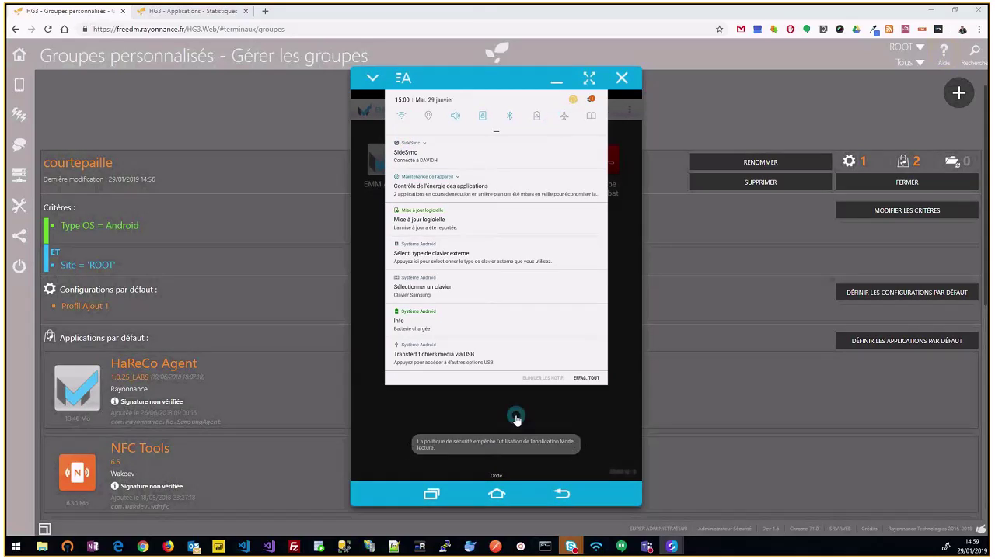
pyautogui.click(543, 181)
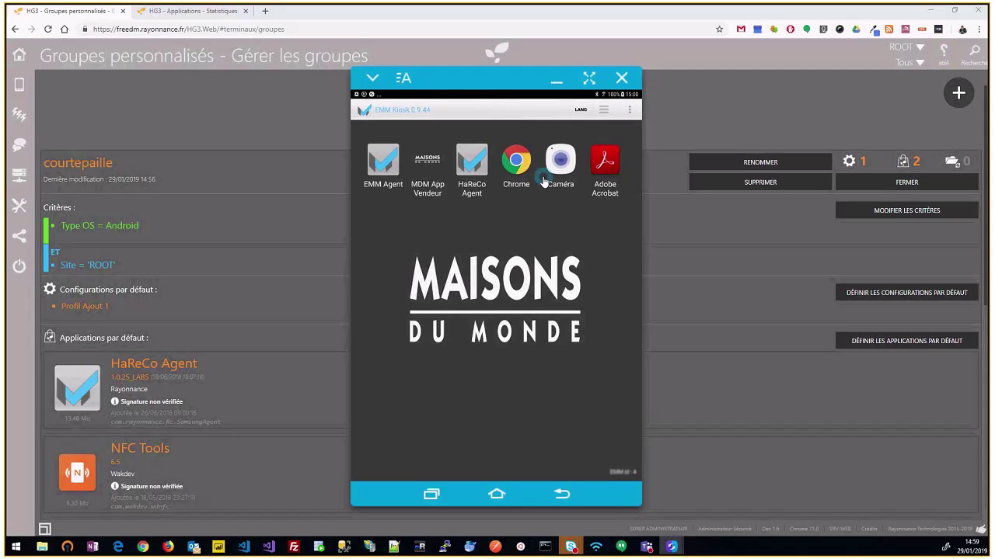
pyautogui.click(505, 190)
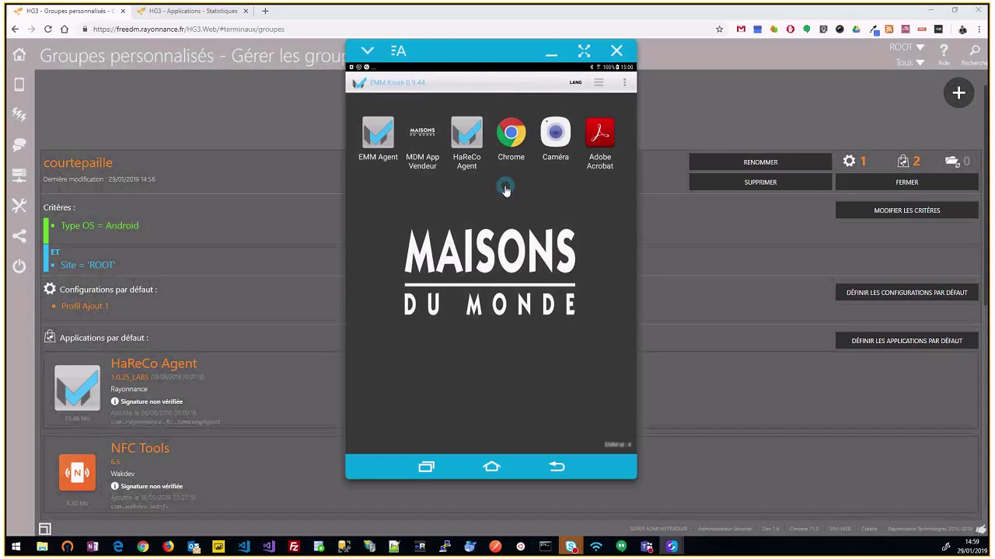
# Choose Sortir de Kiosk from the EMM Kiosk app's overflow menu
pyautogui.click(626, 84)
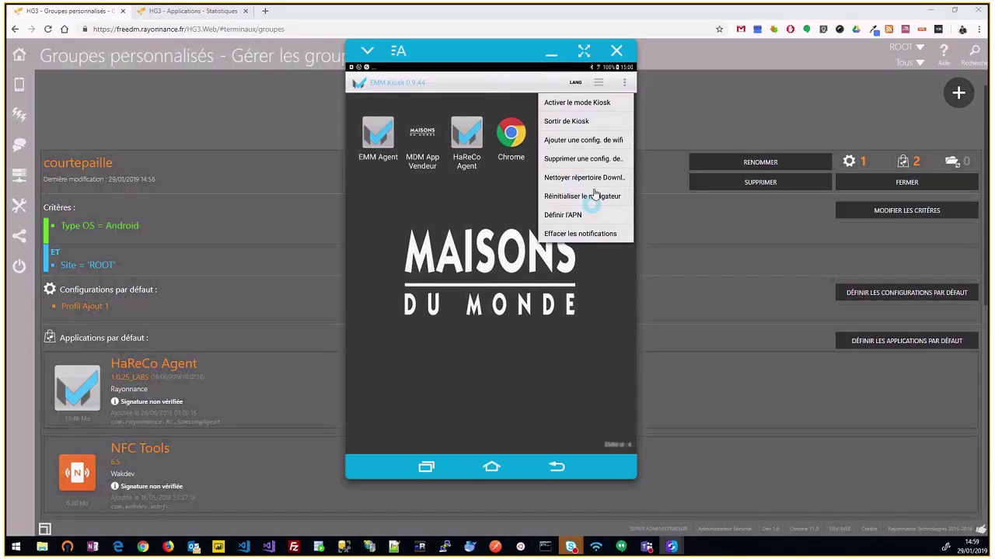
pyautogui.click(474, 244)
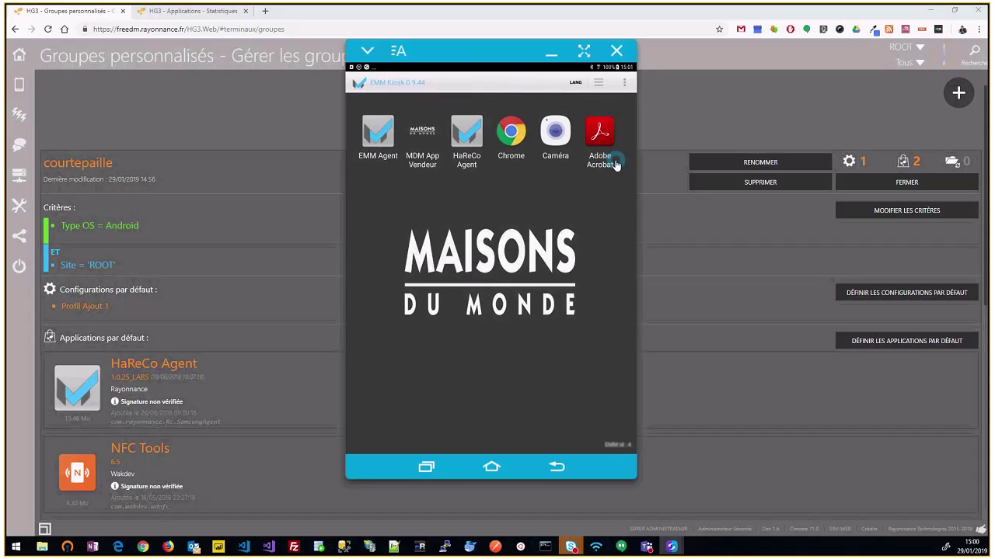
pyautogui.click(624, 84)
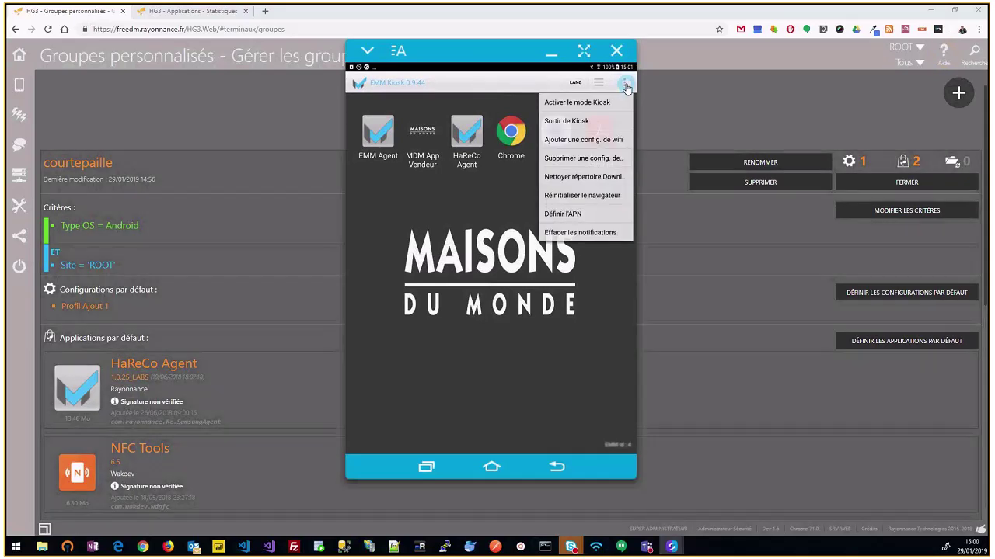
pyautogui.click(566, 121)
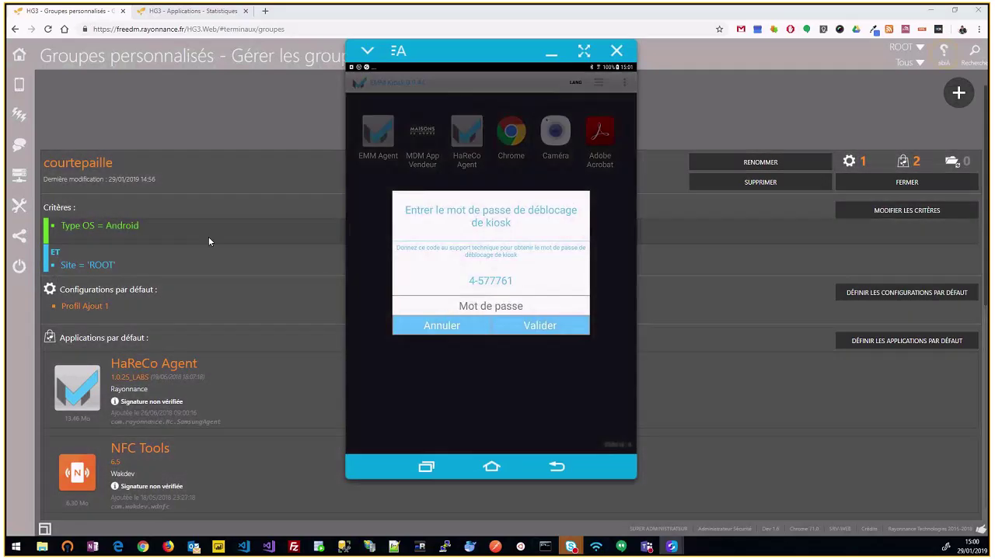
# Enter the kiosk unlock password to exit kiosk mode and reach the Android home screen
pyautogui.moveTo(20, 236)
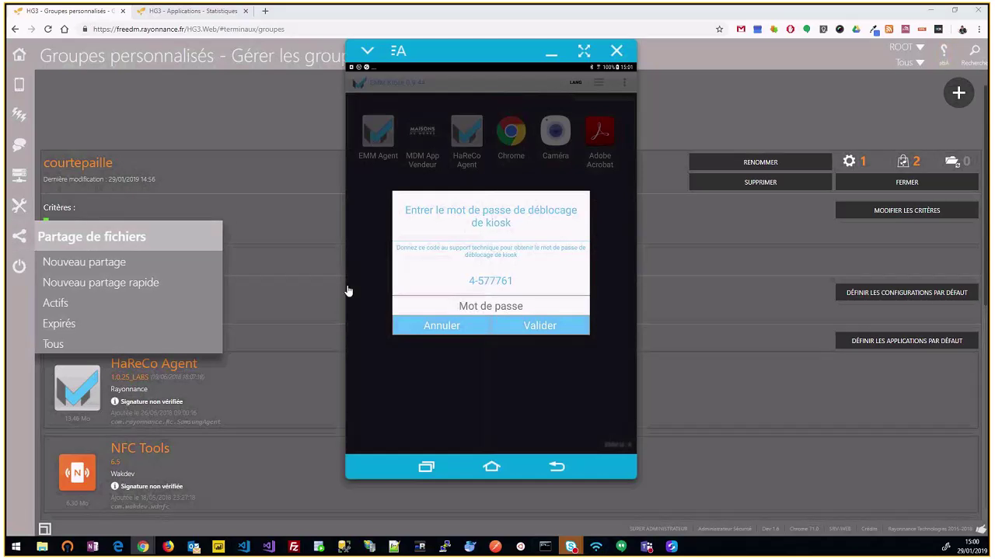
pyautogui.click(476, 307)
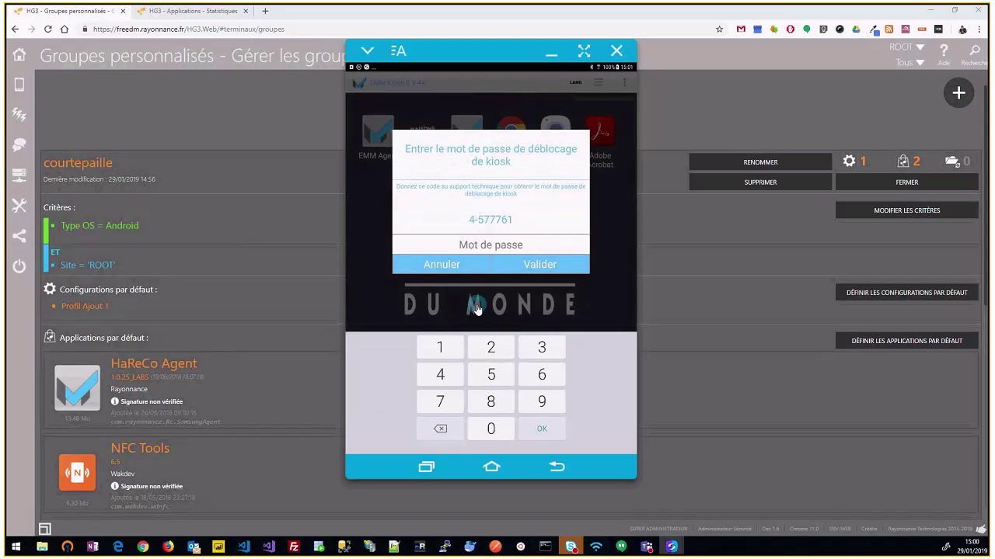
pyautogui.press('Return')
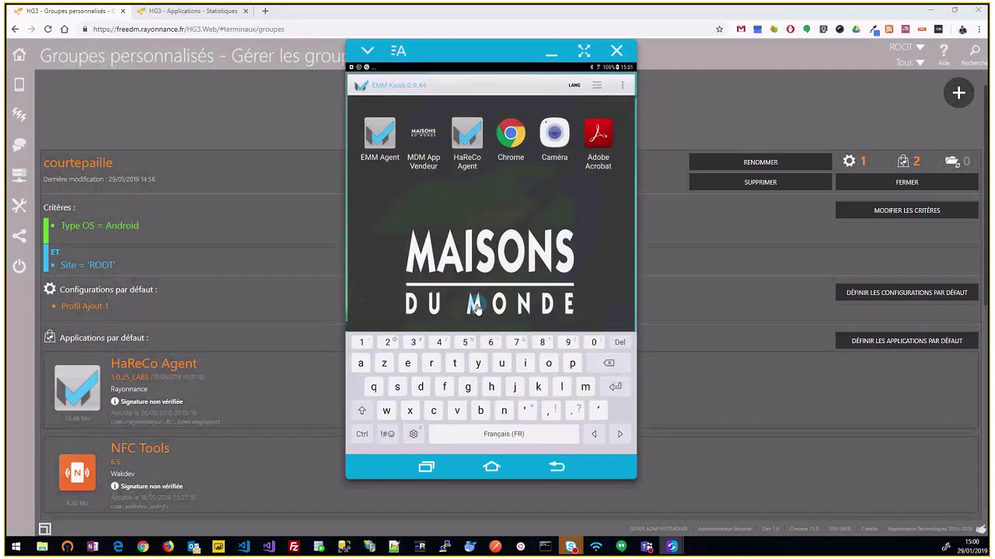
pyautogui.click(493, 474)
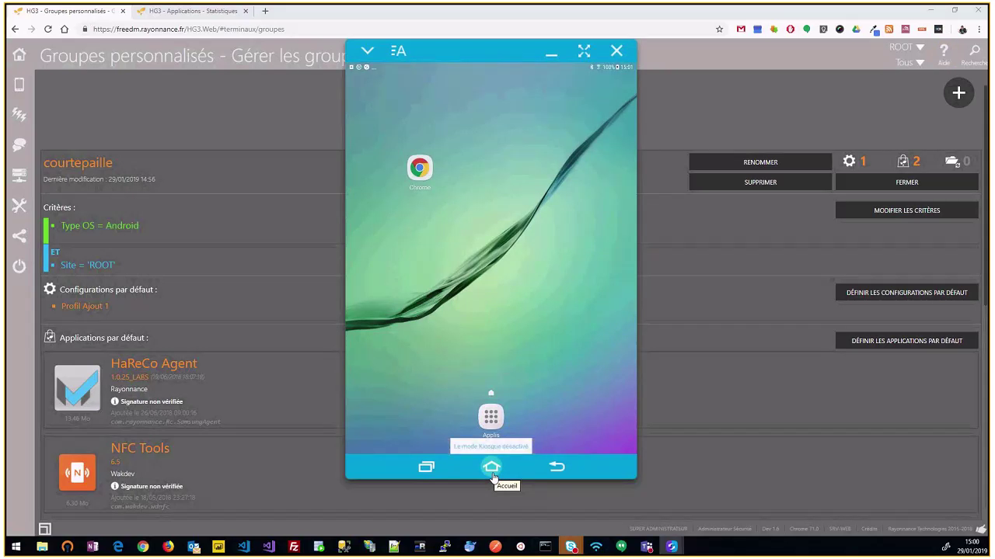
# Open the tablet's full app drawer and nudge the mirror window slightly right
pyautogui.click(489, 418)
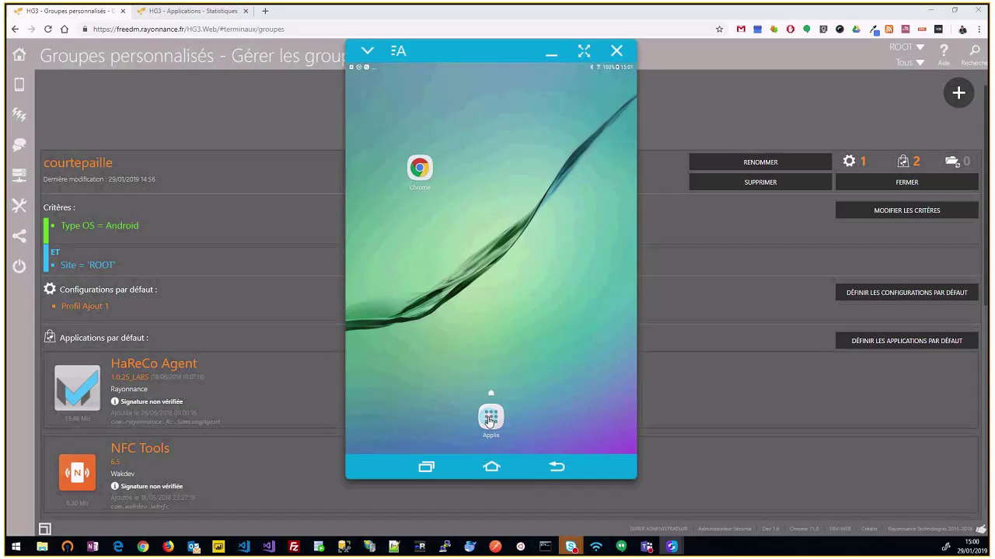
pyautogui.click(490, 419)
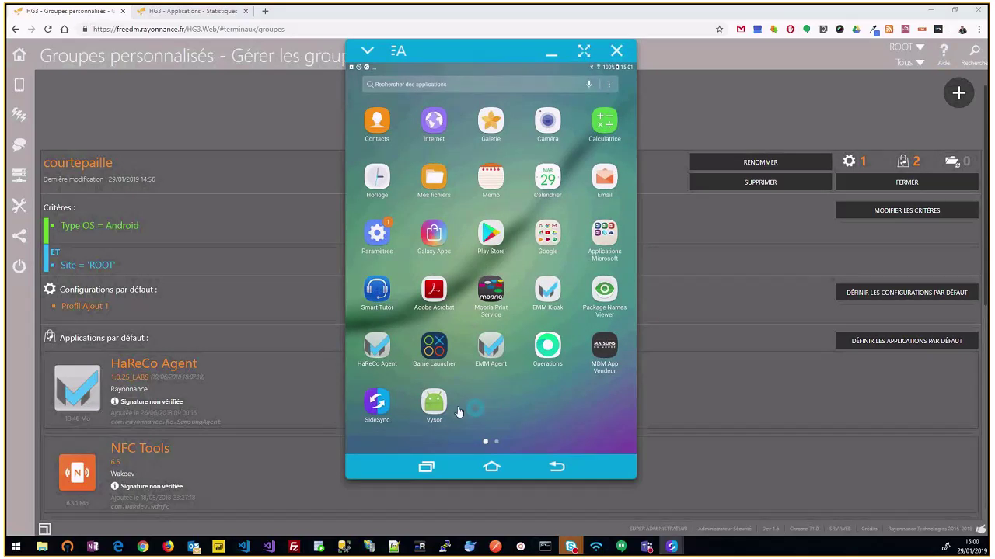
pyautogui.moveTo(453, 57); pyautogui.dragTo(498, 63)
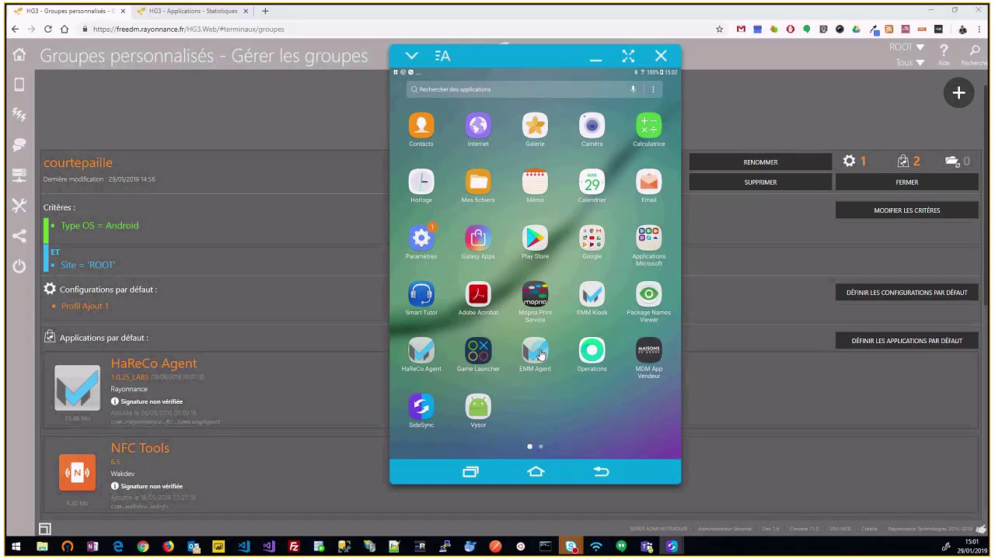
# Launch EMM Kiosk and turn kiosk mode back on from its options menu
pyautogui.click(590, 303)
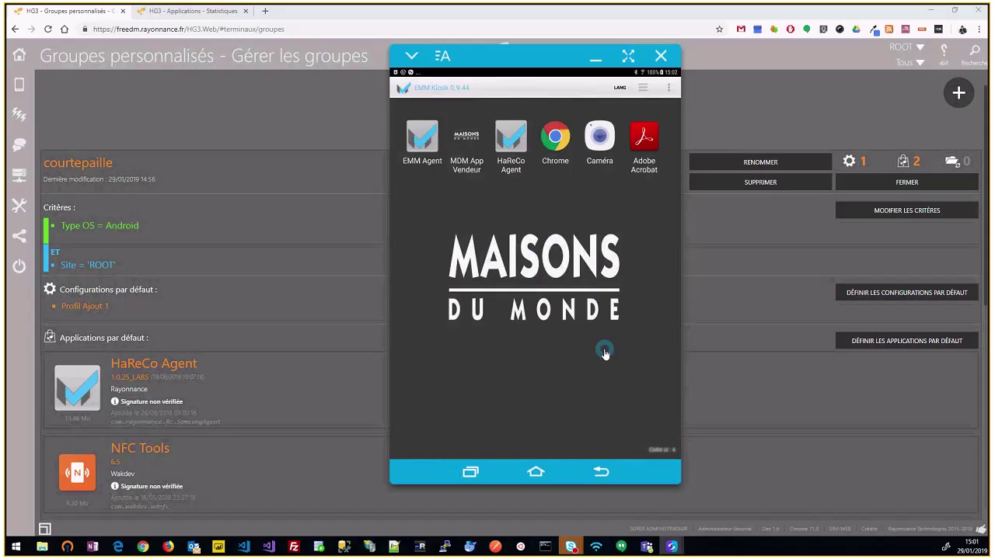
pyautogui.click(668, 87)
pyautogui.click(621, 109)
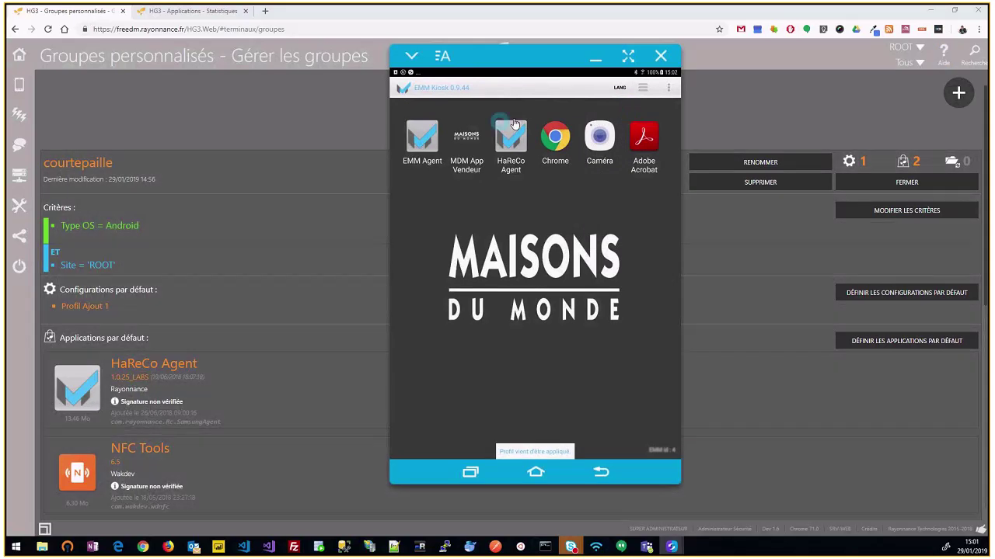
# Reopen the kiosk options, dismiss them, and hide the tablet's remote view
pyautogui.click(663, 89)
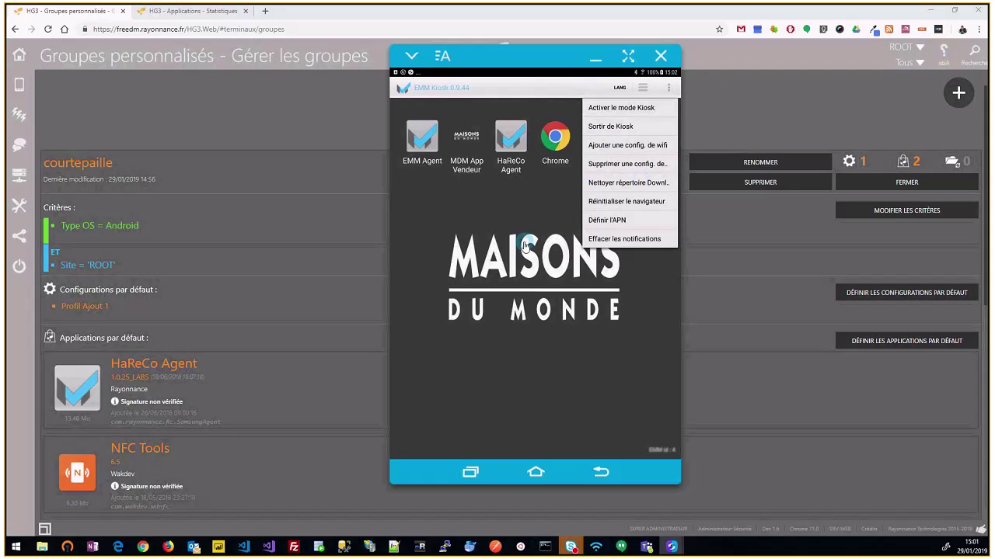
pyautogui.click(516, 210)
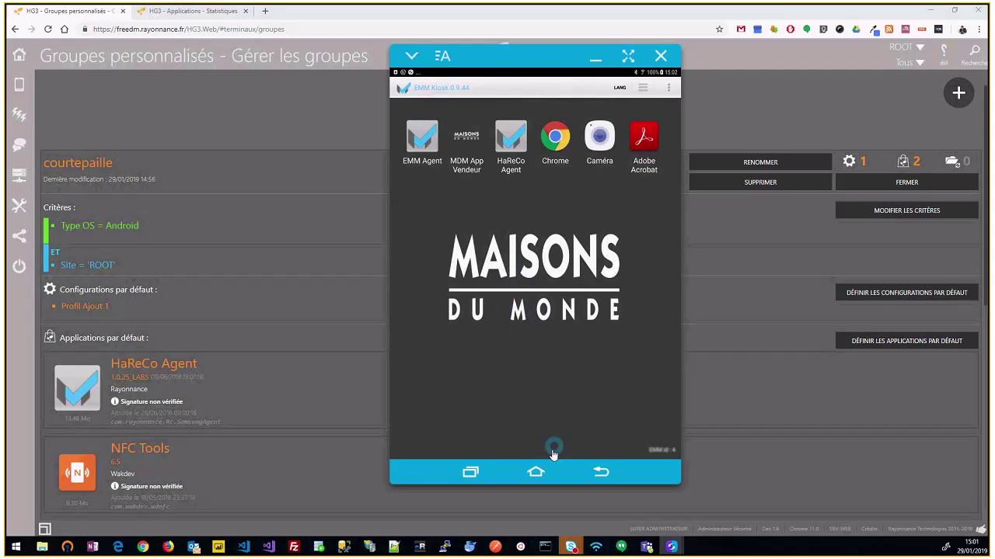
pyautogui.click(596, 59)
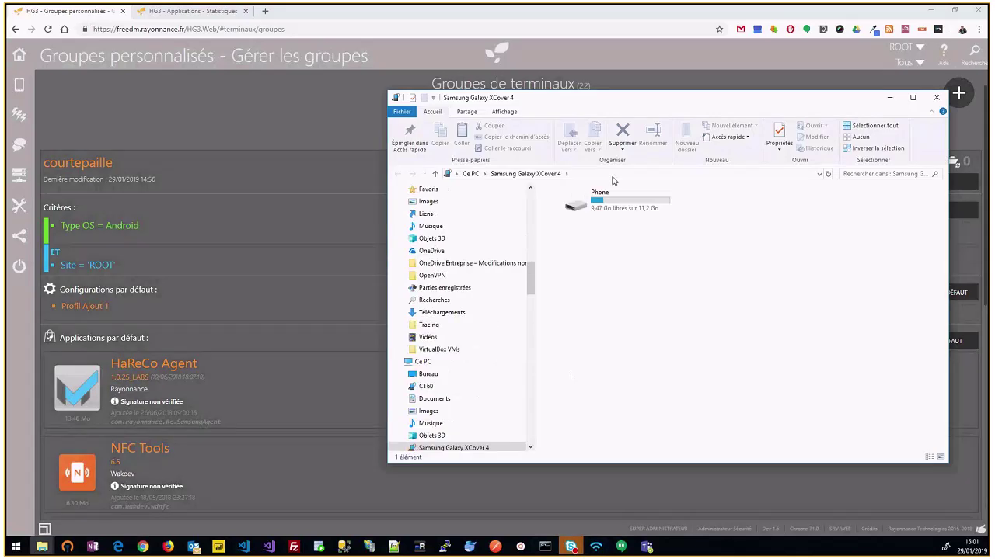
# Move the Explorer window aside, bring up the SideSync mirror, and open its notification
pyautogui.moveTo(624, 99); pyautogui.dragTo(0, 87)
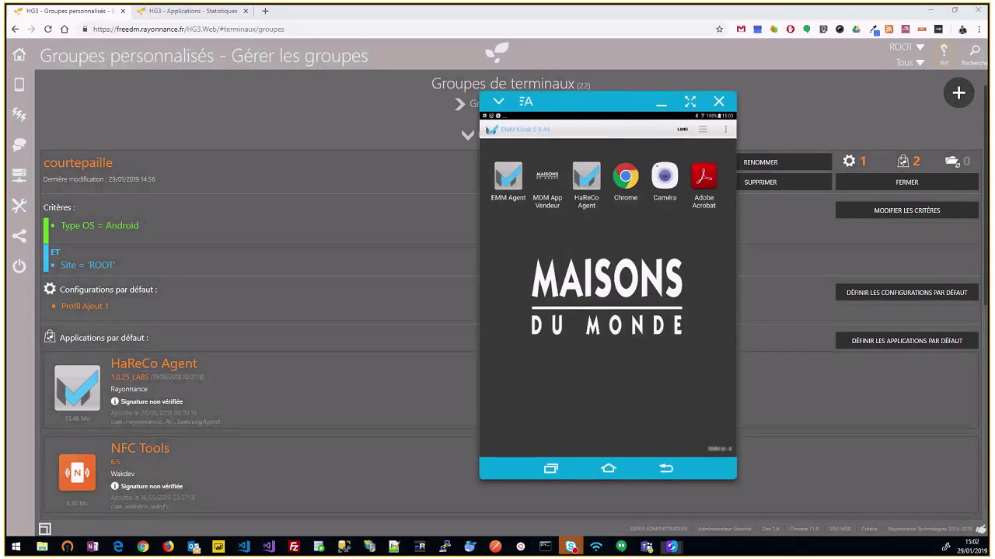
pyautogui.click(671, 547)
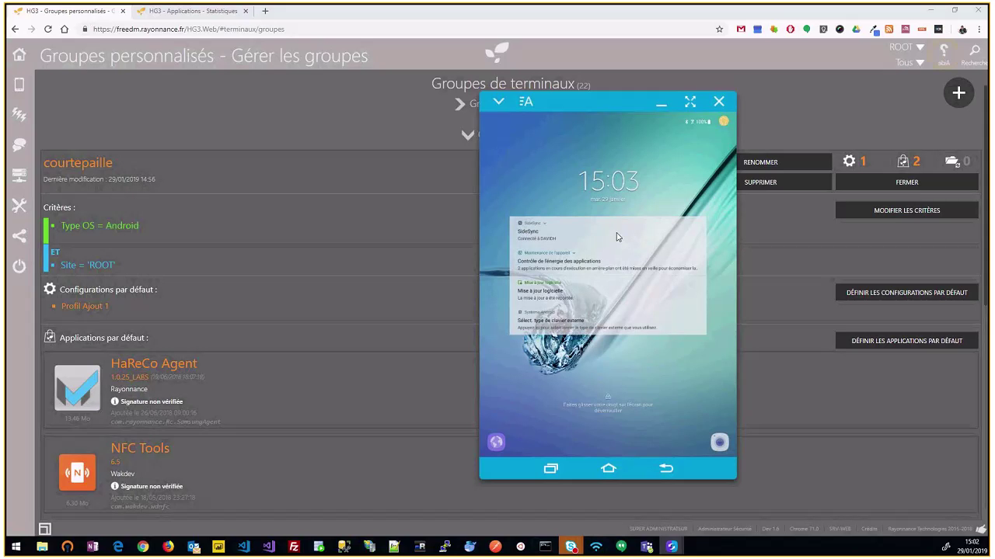
pyautogui.click(617, 236)
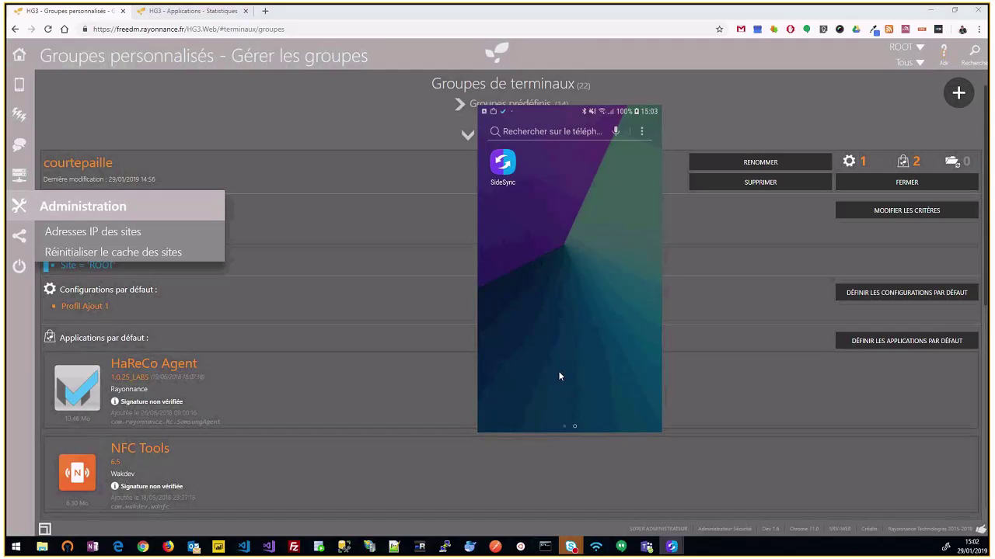
# Launch diagtool from the phone's app drawer, then enlarge and reposition the mirror window
pyautogui.moveTo(558, 376); pyautogui.dragTo(515, 329)
pyautogui.click(570, 399)
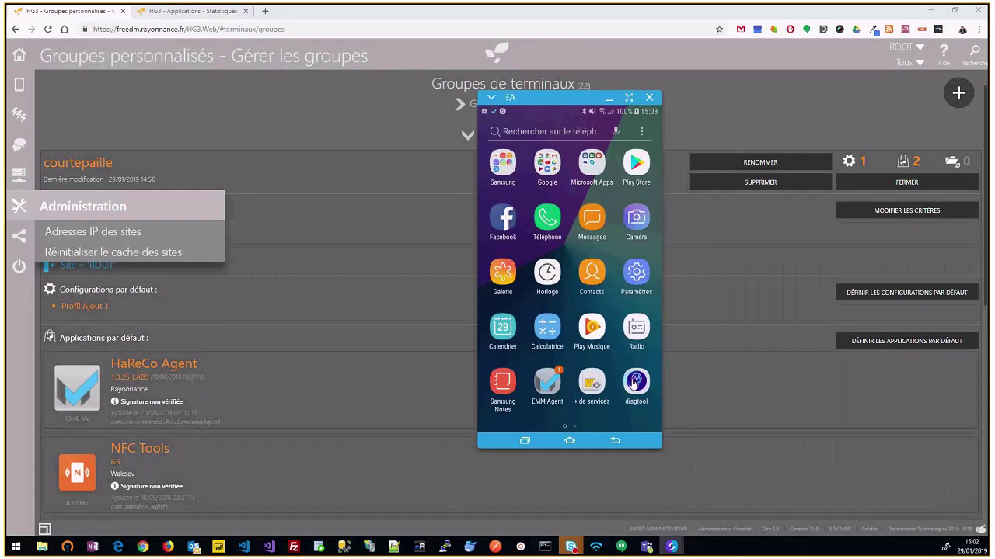
pyautogui.moveTo(639, 379); pyautogui.dragTo(515, 52)
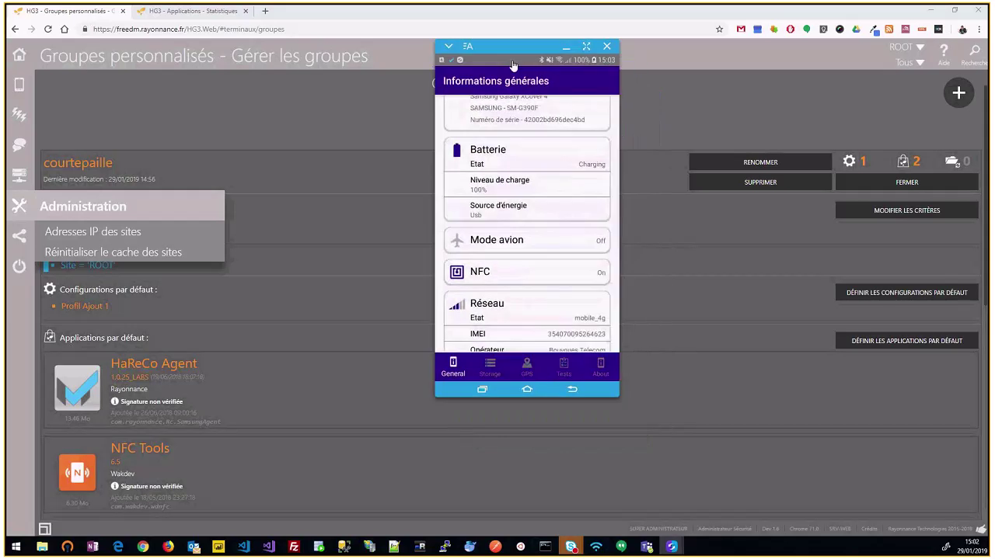
pyautogui.moveTo(621, 369); pyautogui.dragTo(795, 484)
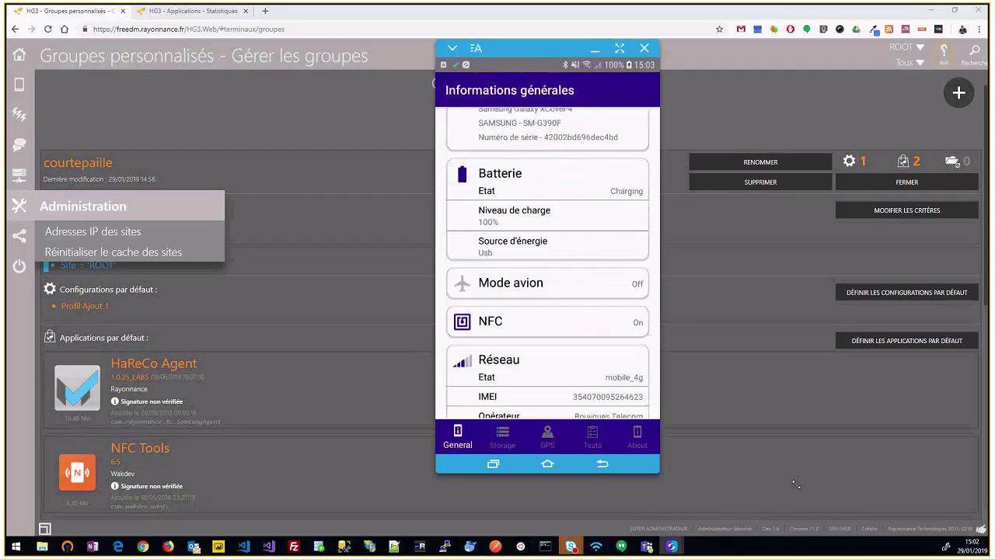
pyautogui.moveTo(562, 284); pyautogui.dragTo(561, 395)
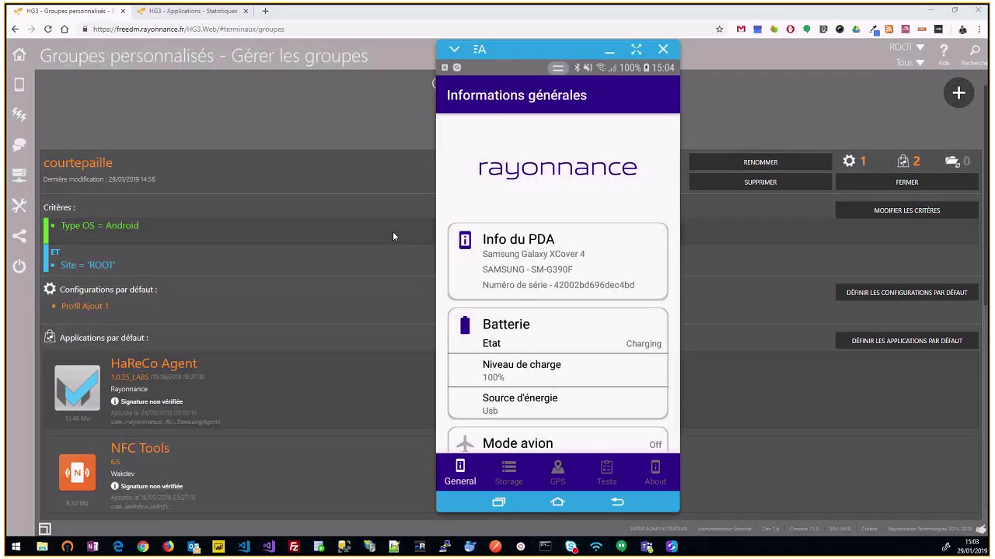
pyautogui.moveTo(515, 242); pyautogui.dragTo(541, 399)
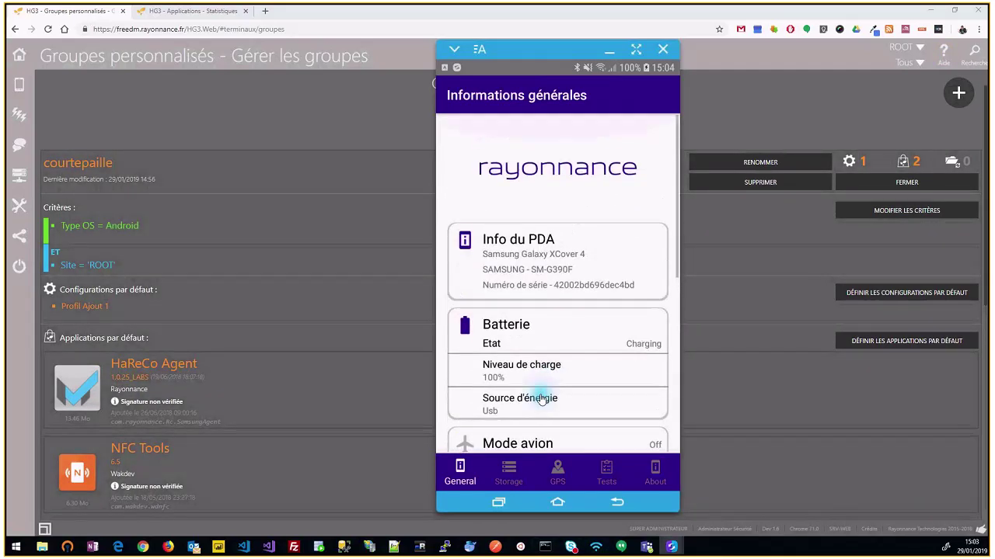
pyautogui.moveTo(544, 49); pyautogui.dragTo(492, 36)
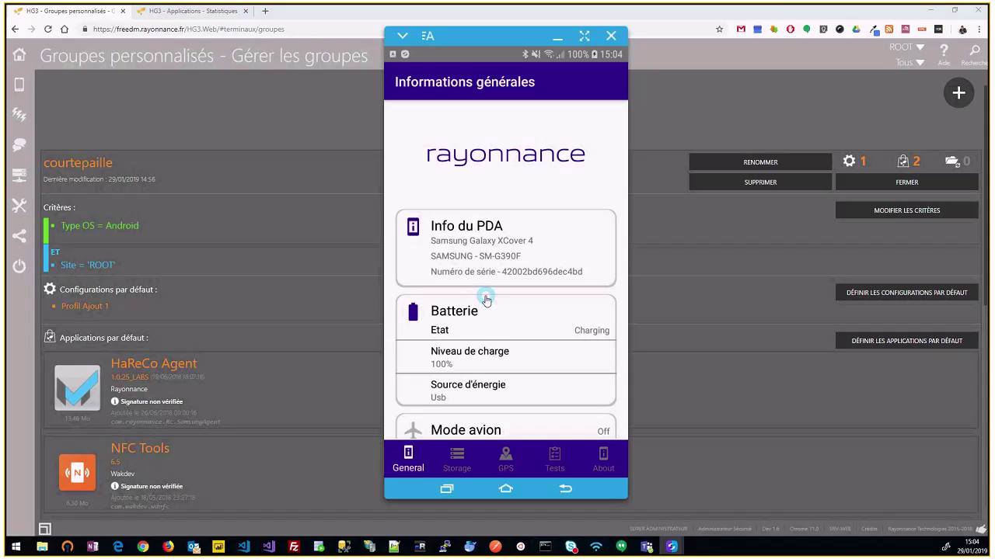
# Scroll Informations générales down to the Réseau, Wifi and Bluetooth cards
pyautogui.scroll(-2, 473, 322)
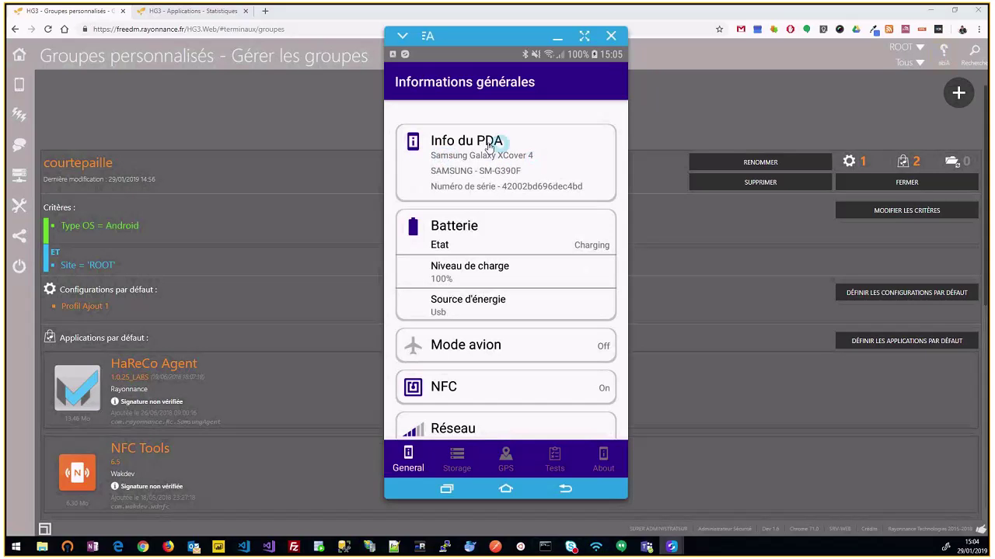
pyautogui.scroll(-2, 472, 200)
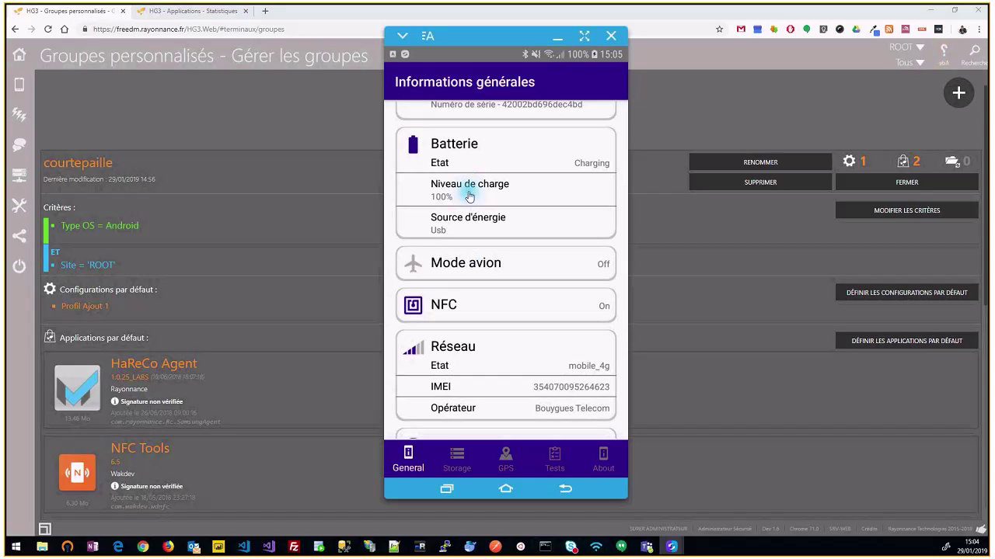
pyautogui.scroll(-2, 473, 196)
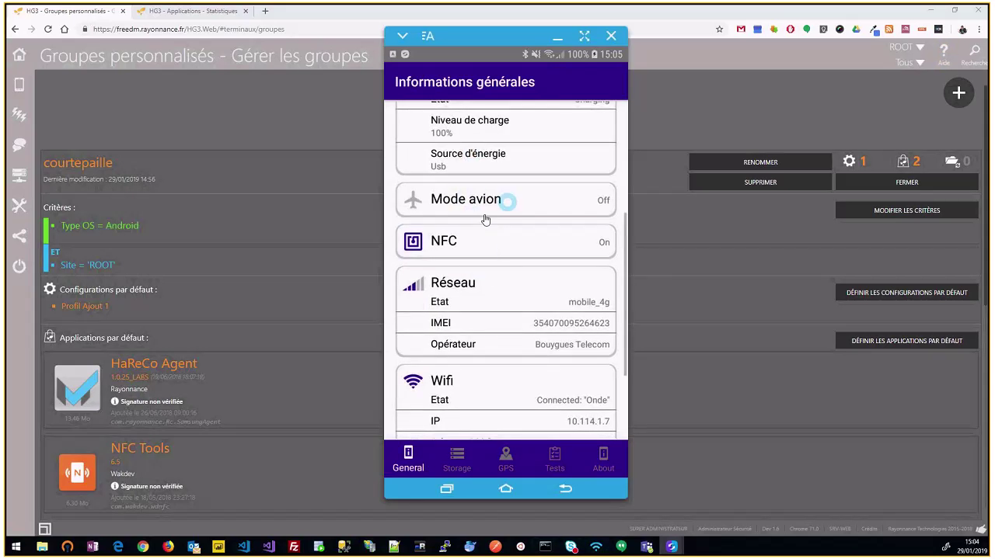
pyautogui.scroll(-2, 485, 253)
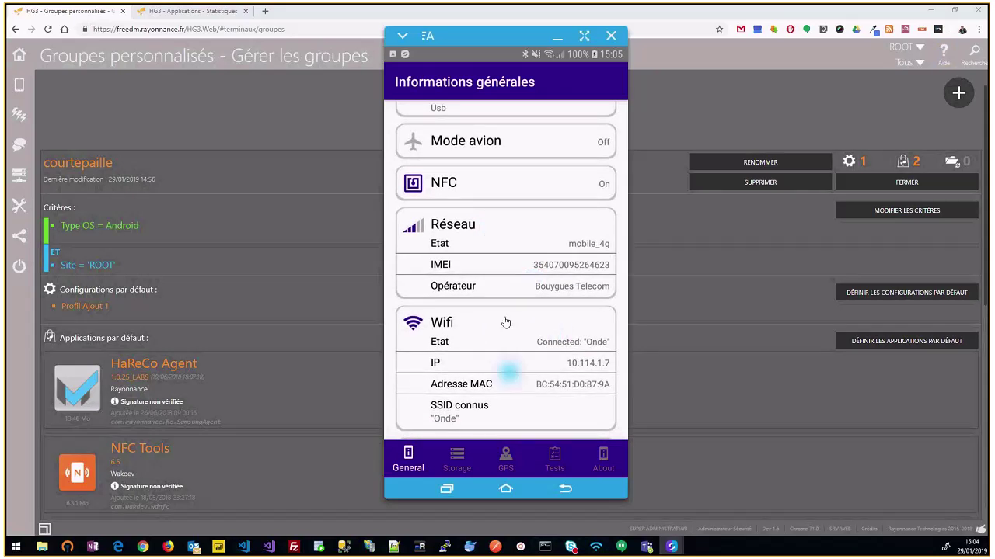
pyautogui.scroll(-2, 505, 322)
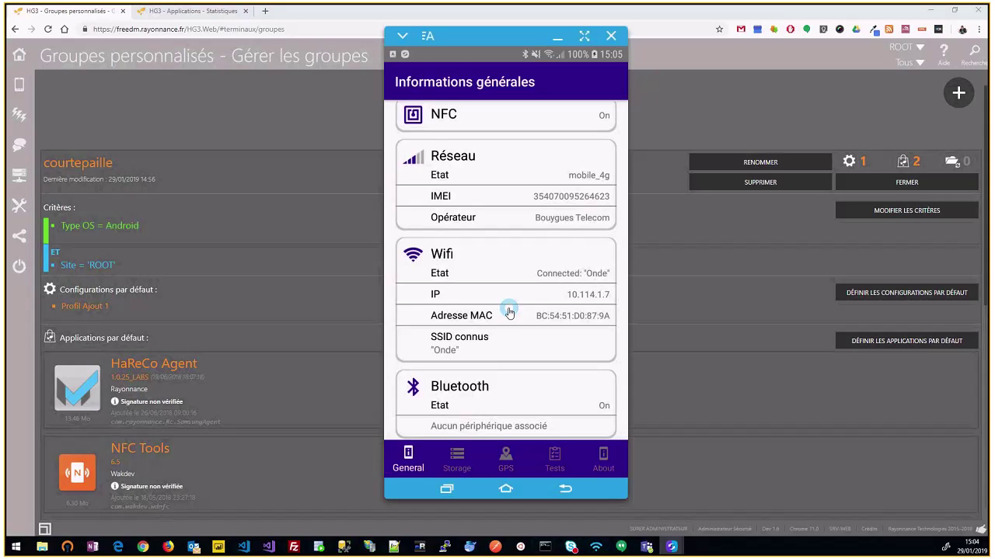
pyautogui.moveTo(506, 355); pyautogui.dragTo(477, 200)
# View the phone's storage and GPS details in diagtool, then open the Tests list
pyautogui.click(457, 458)
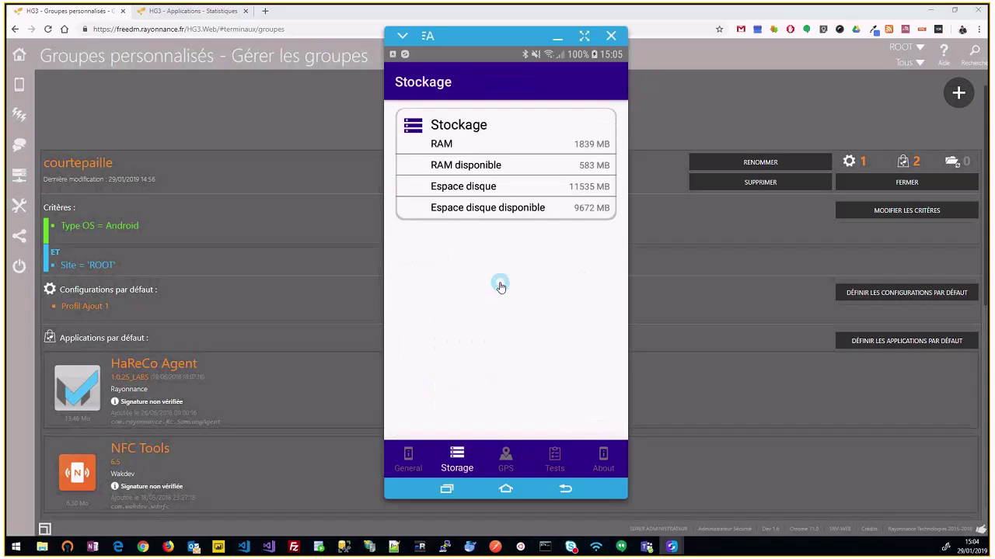
pyautogui.click(505, 462)
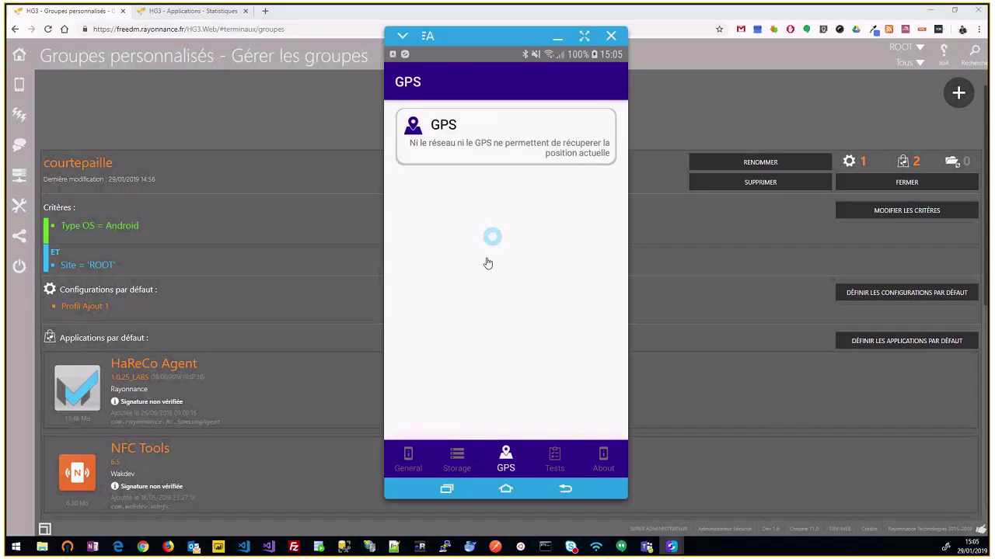
pyautogui.click(554, 460)
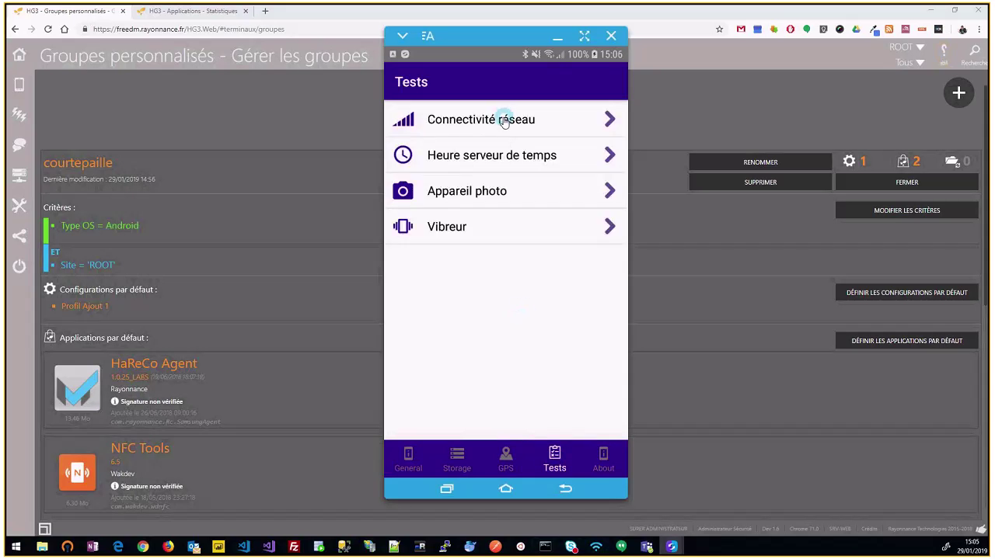
# Run the network connectivity test against google.fr
pyautogui.click(504, 121)
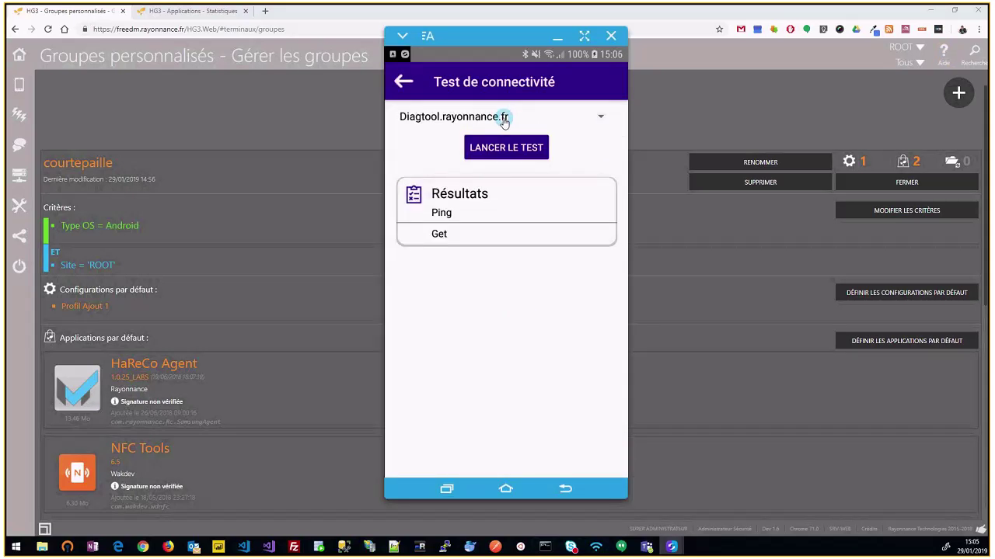
pyautogui.click(503, 122)
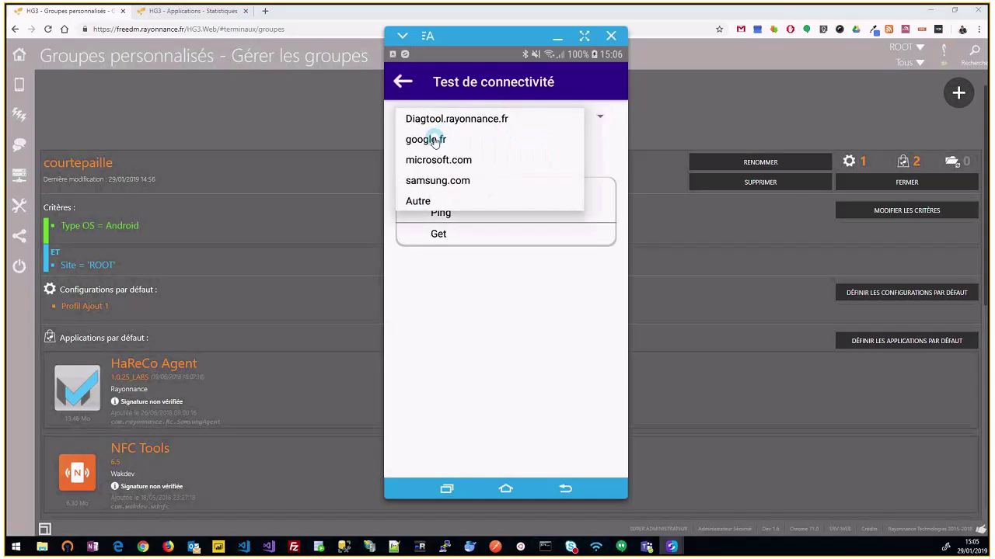
pyautogui.click(433, 139)
pyautogui.click(510, 148)
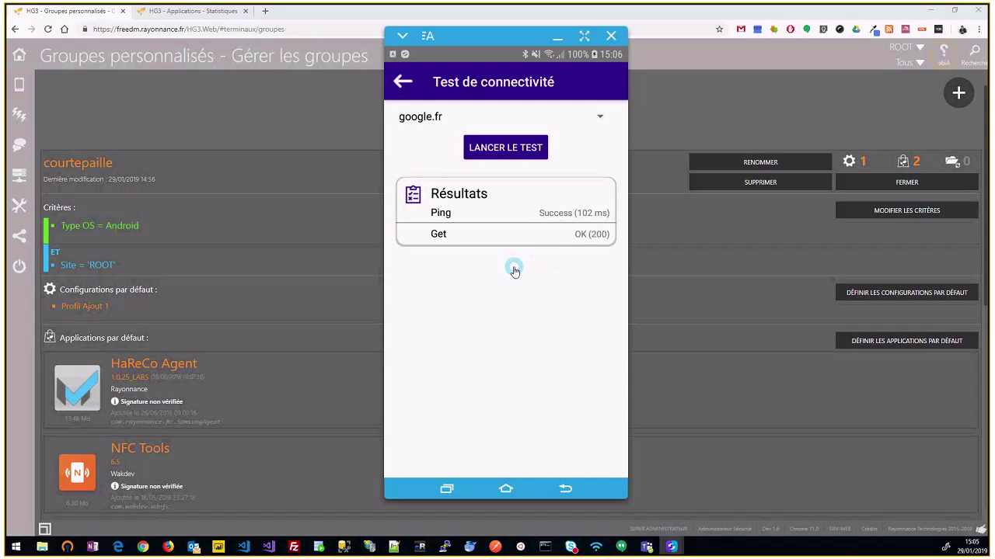
# Re-run the connectivity test against samsung.com and return to the Tests list
pyautogui.click(434, 123)
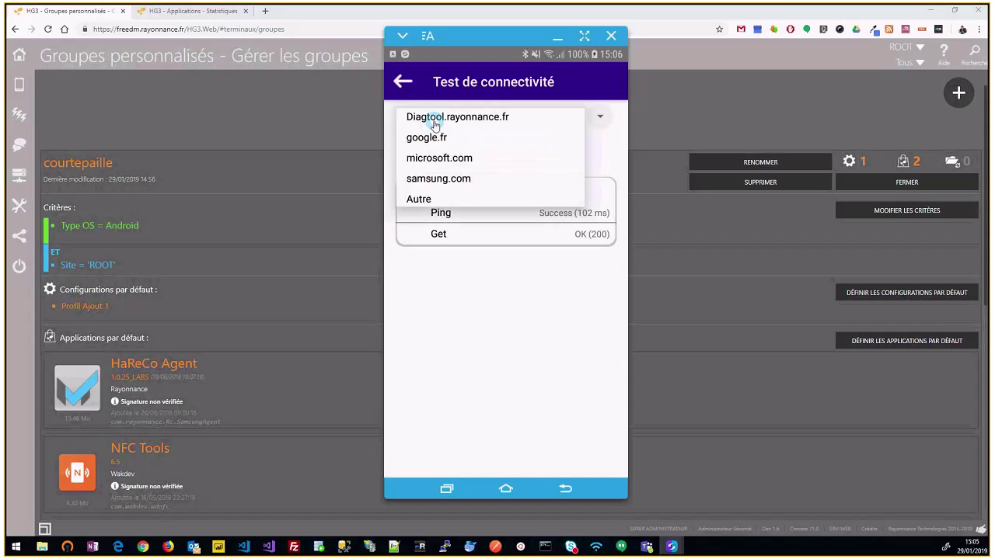
pyautogui.click(438, 179)
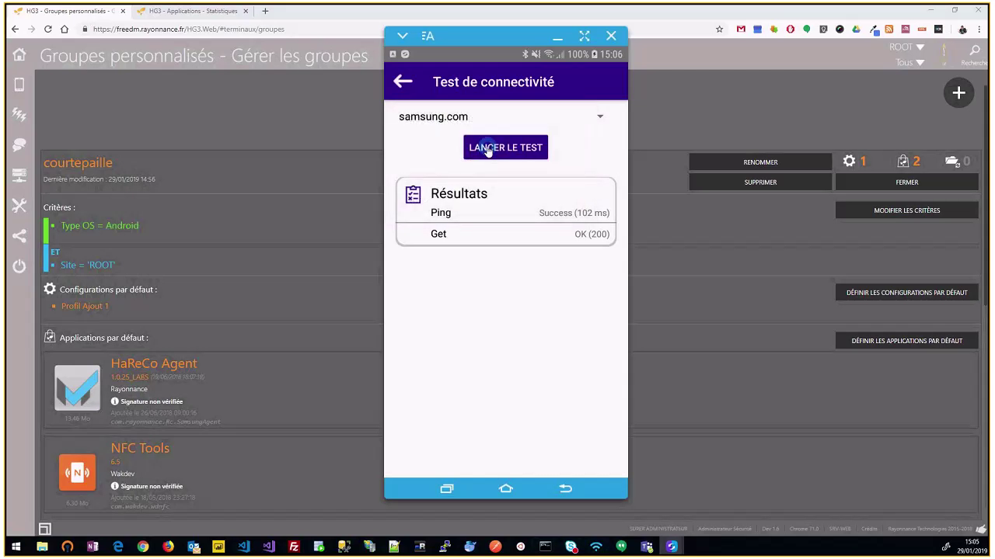
pyautogui.click(488, 150)
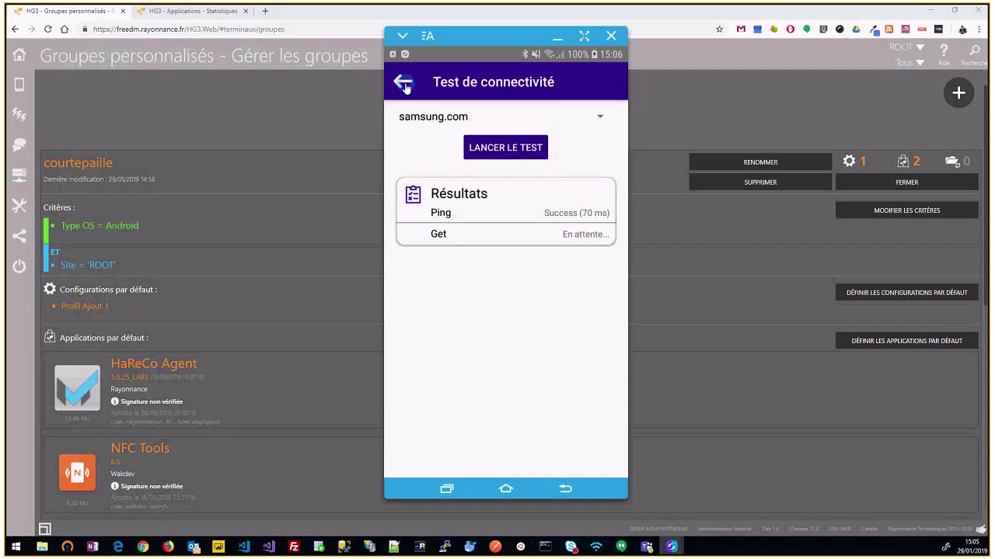
pyautogui.click(403, 83)
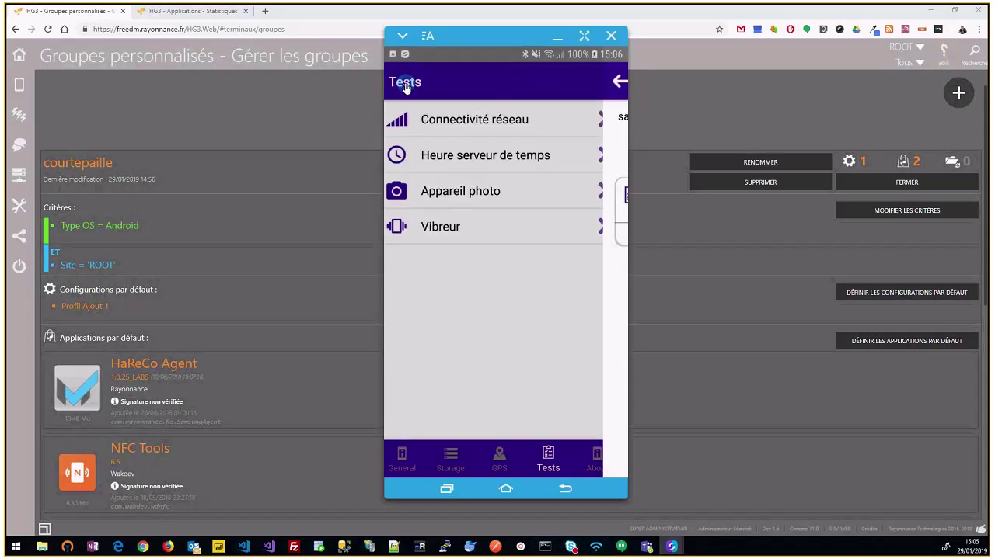
# Open the time-server test, return, then open the camera test page
pyautogui.click(507, 157)
pyautogui.click(401, 84)
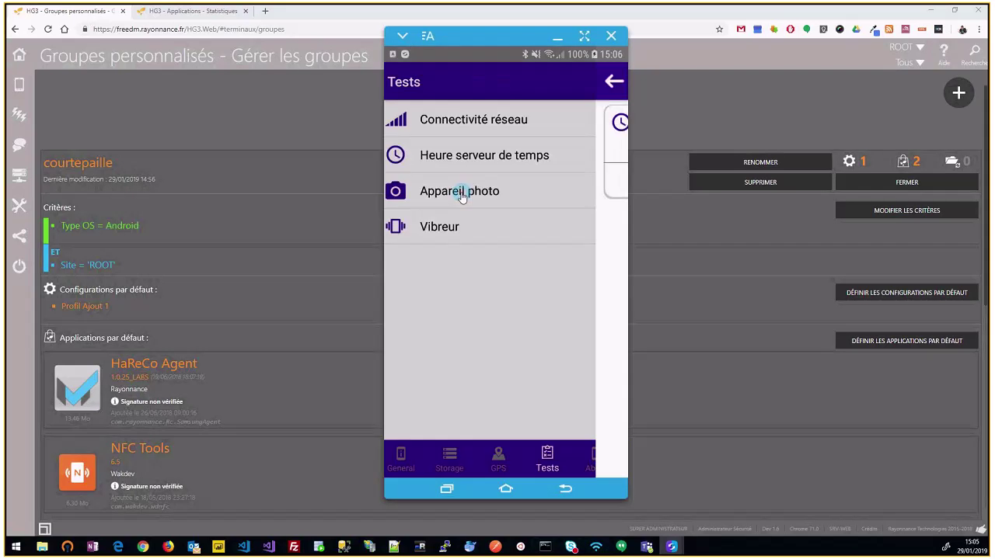
pyautogui.click(492, 190)
pyautogui.moveTo(494, 192)
pyautogui.mouseDown()
pyautogui.moveTo(484, 191)
pyautogui.moveTo(483, 168)
pyautogui.moveTo(479, 192)
pyautogui.mouseUp()
pyautogui.rightClick(464, 176)
# Open the vibration test, go back, and close the tablet mirror window
pyautogui.click(501, 221)
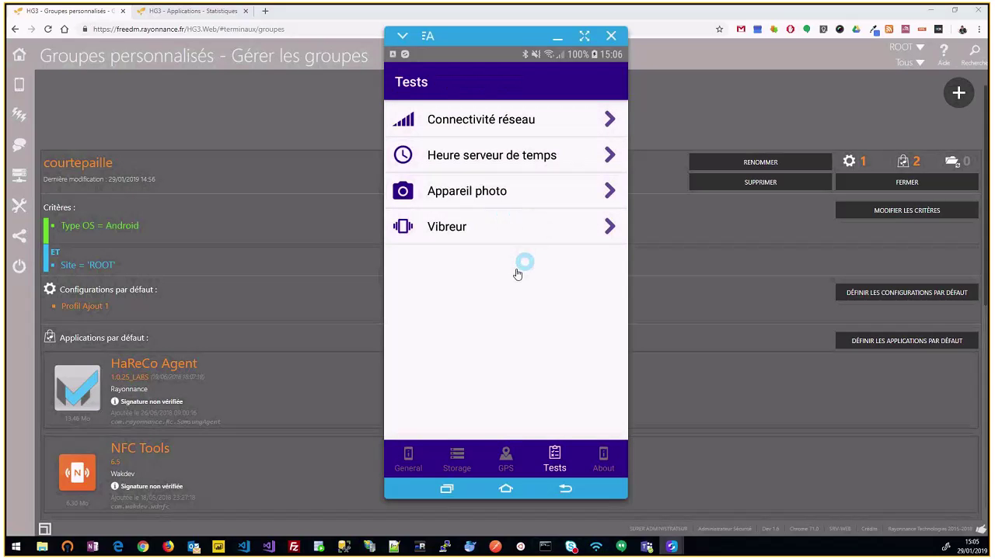
pyautogui.rightClick(510, 344)
pyautogui.click(513, 463)
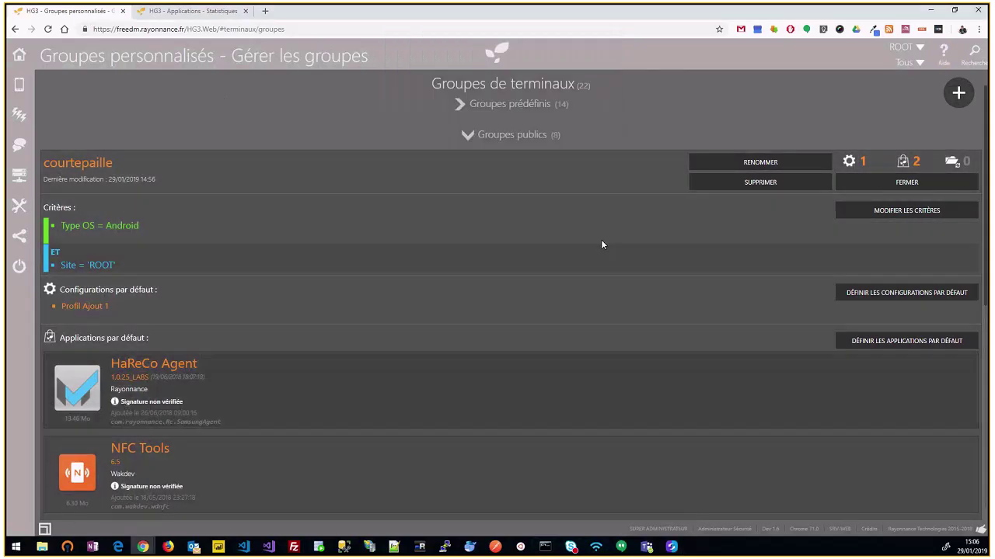
# Collapse and re-expand Groupes publics, then switch to the Applications – Statistiques charts
pyautogui.click(467, 135)
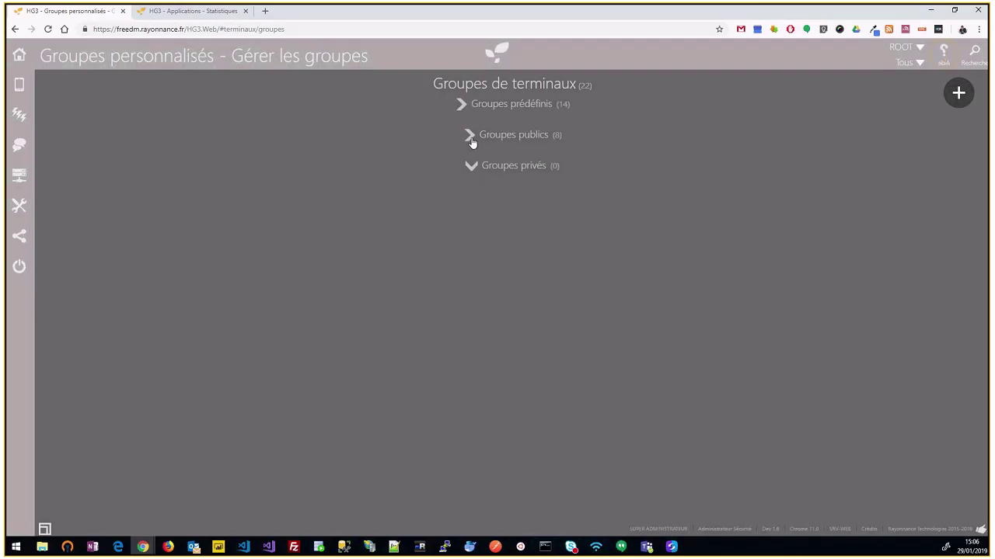
pyautogui.click(471, 138)
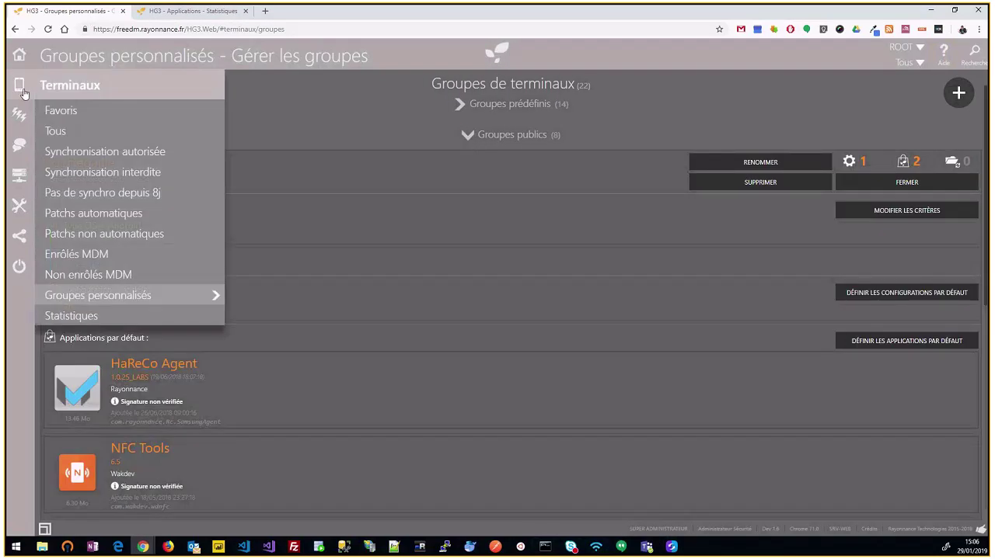
pyautogui.click(198, 12)
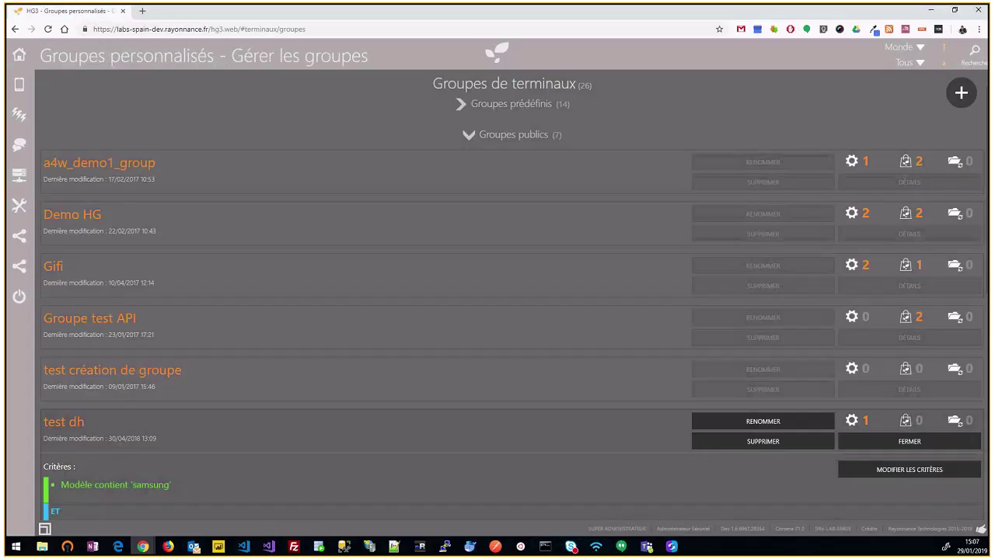
# Open Terminaux – Tous listing all 105 devices, browsing the sidebar flyouts meanwhile
pyautogui.moveTo(169, 89)
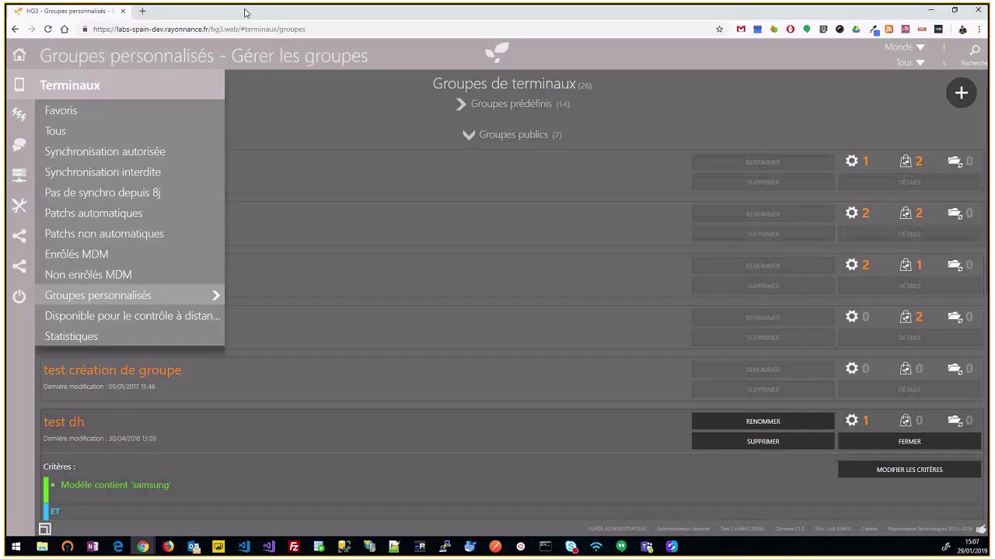
pyautogui.click(49, 133)
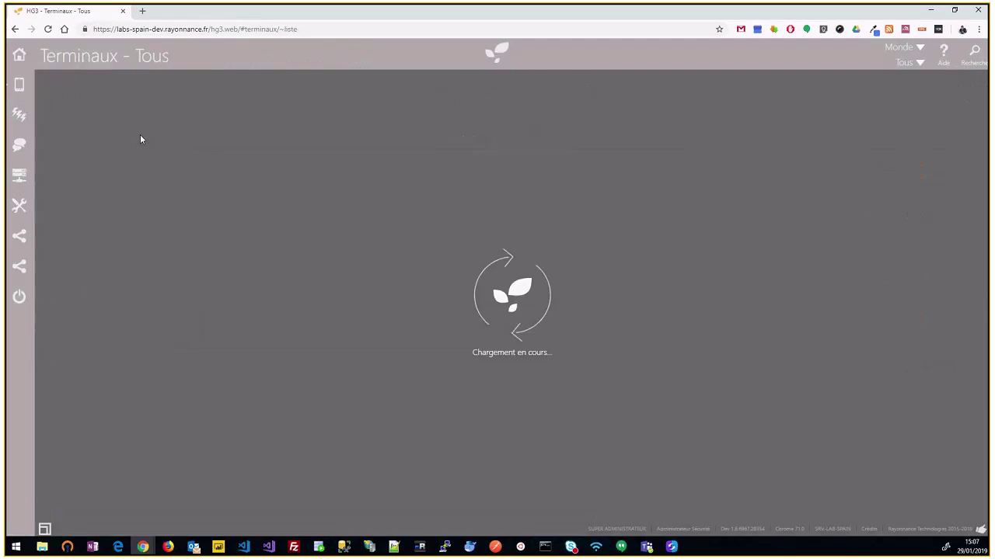
pyautogui.moveTo(19, 206)
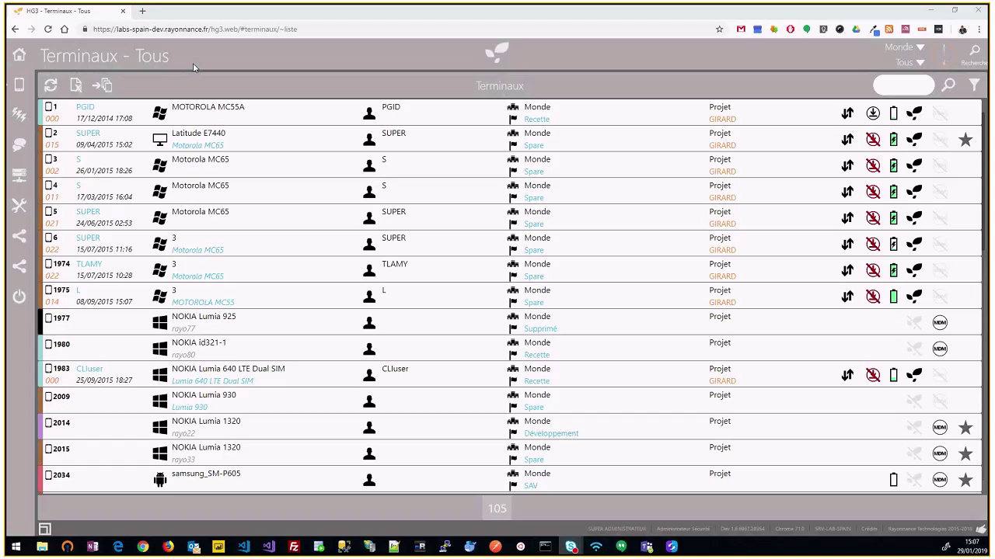
pyautogui.moveTo(19, 266)
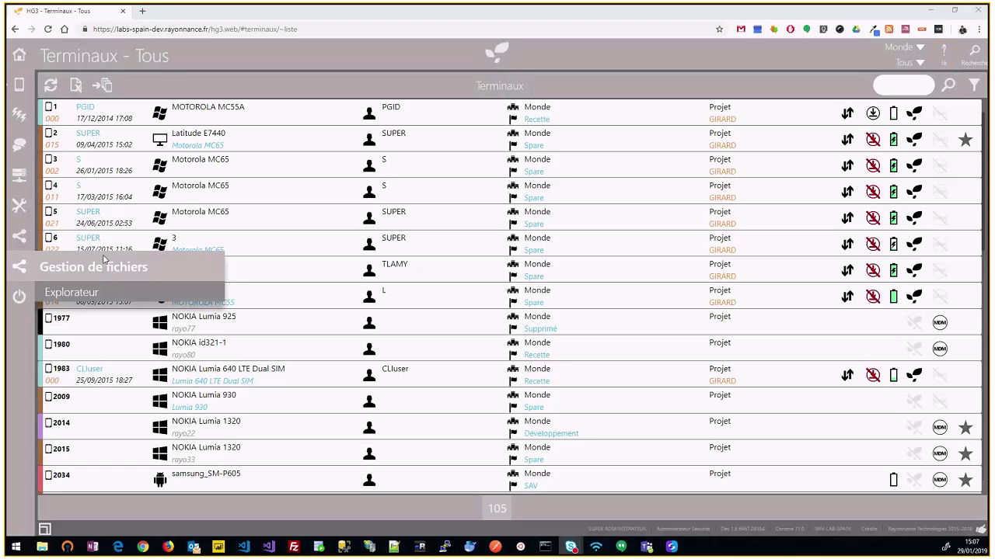
pyautogui.moveTo(19, 236)
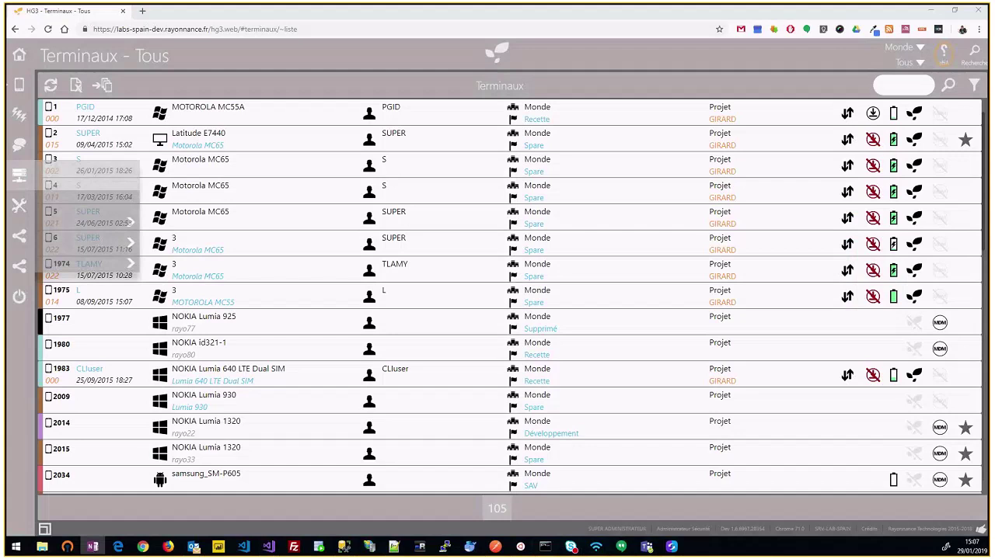
pyautogui.click(19, 177)
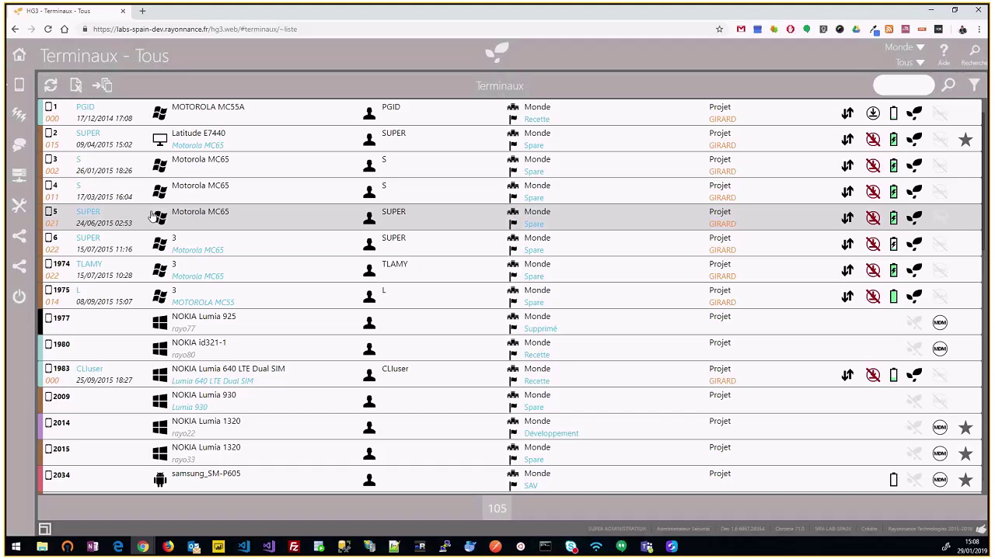
pyautogui.moveTo(19, 236)
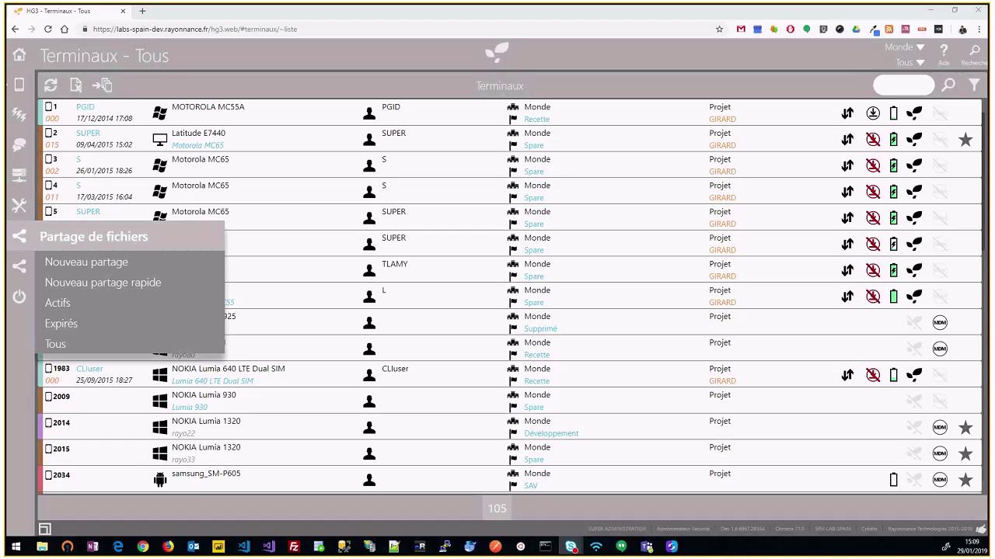
# Open Terminaux – Favoris and switch from Outlook back to the browser with Alt+Tab
pyautogui.moveTo(20, 98)
pyautogui.click(55, 110)
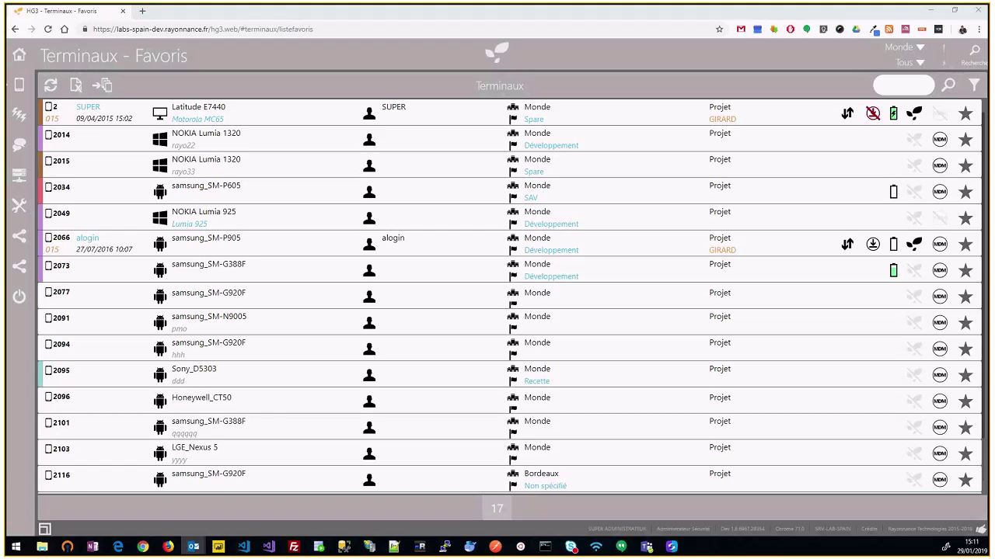
pyautogui.hotkey('alt', 'Tab')
pyautogui.hotkey('alt', 'Tab')
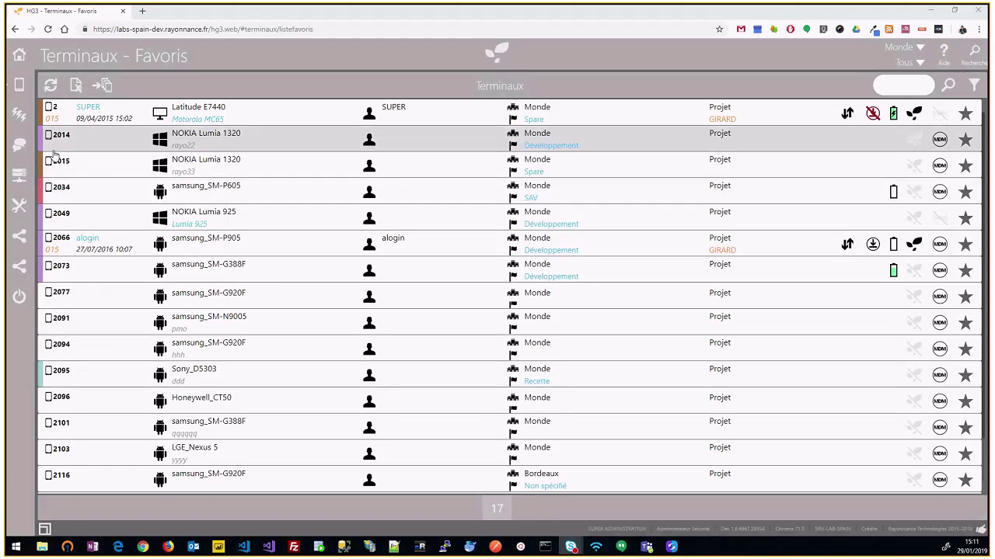
# Open the Terminaux list, scroll through it, and open terminal 2035's details
pyautogui.moveTo(20, 83)
pyautogui.click(66, 129)
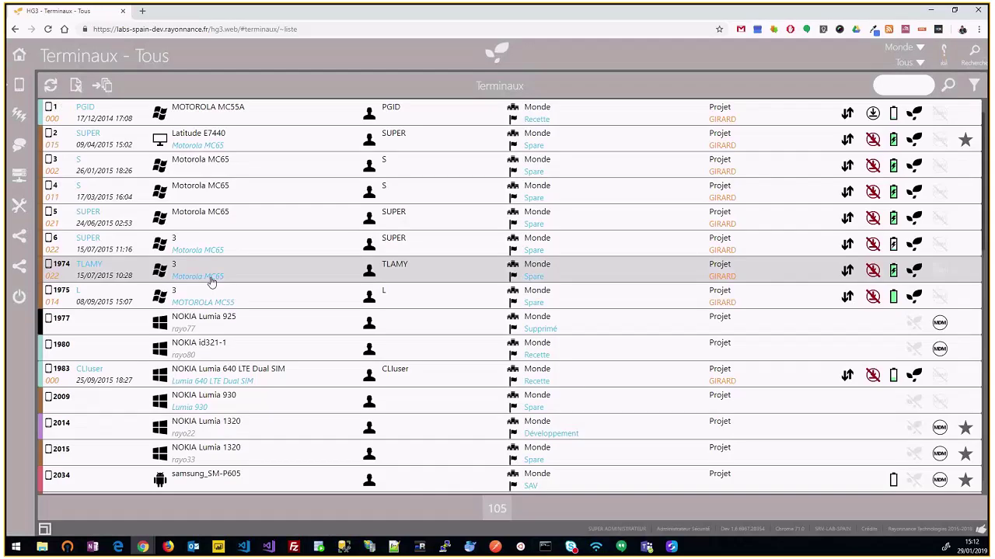
pyautogui.scroll(-3, 210, 281)
pyautogui.scroll(-2, 210, 284)
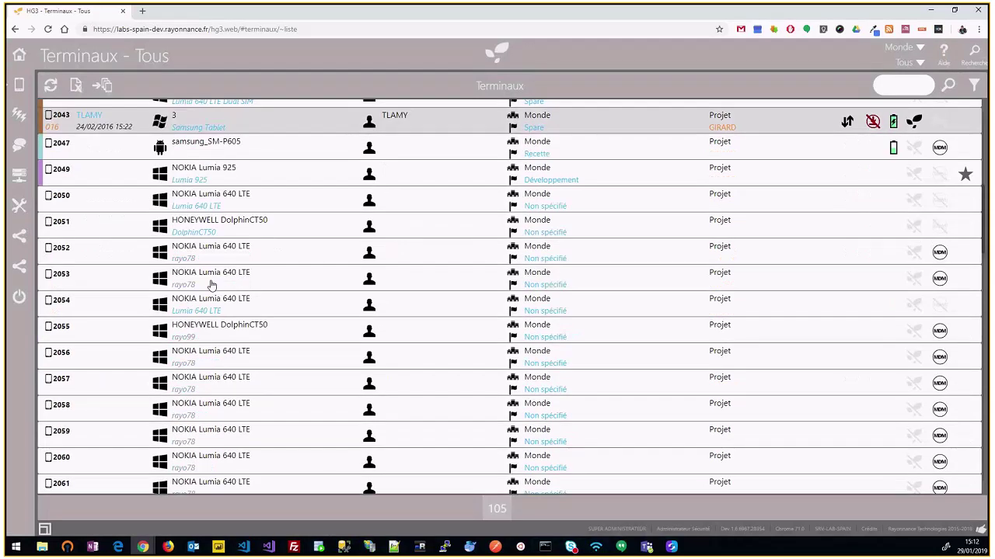
pyautogui.scroll(2, 210, 285)
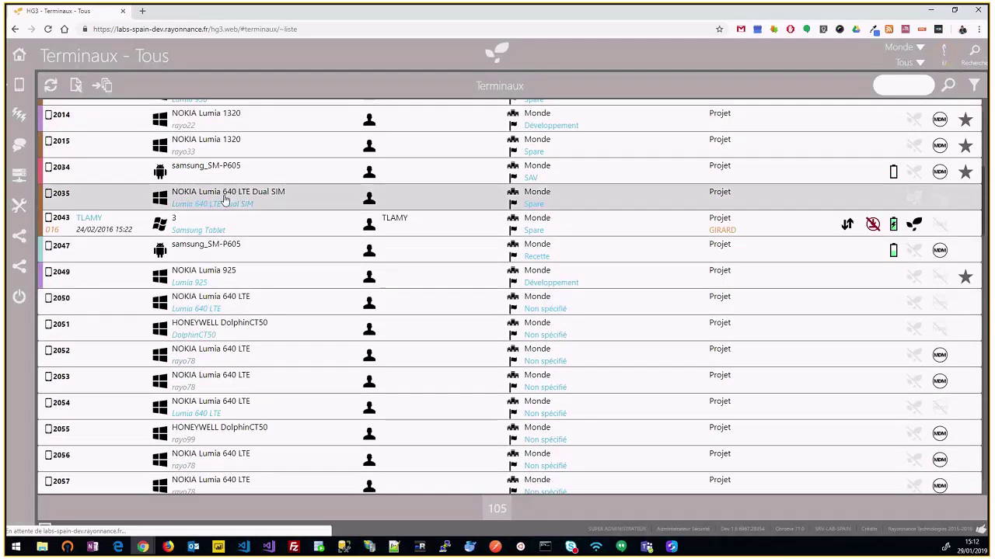
pyautogui.click(225, 199)
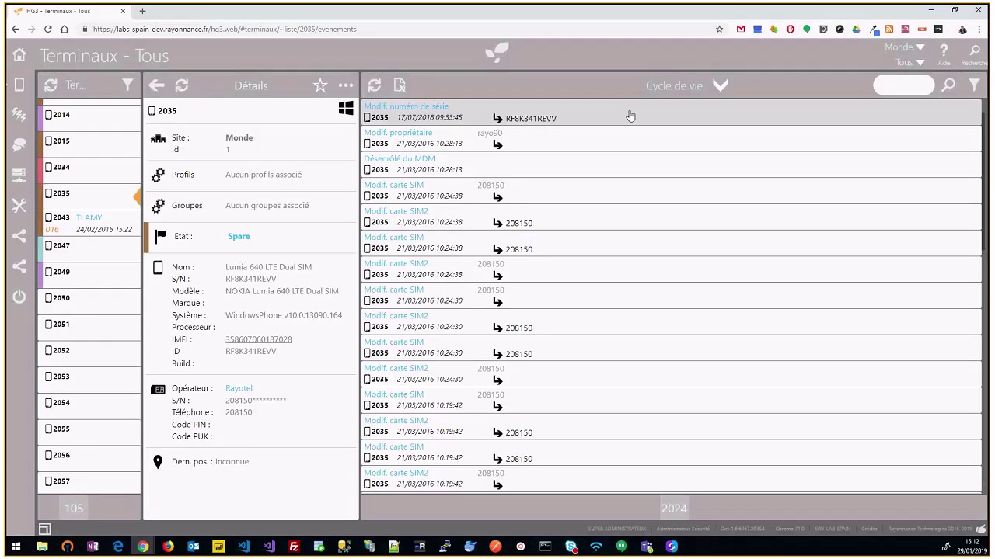
# Request a new Rayonnance remote-control connection to terminal 2035, then move the browser window aside
pyautogui.click(621, 348)
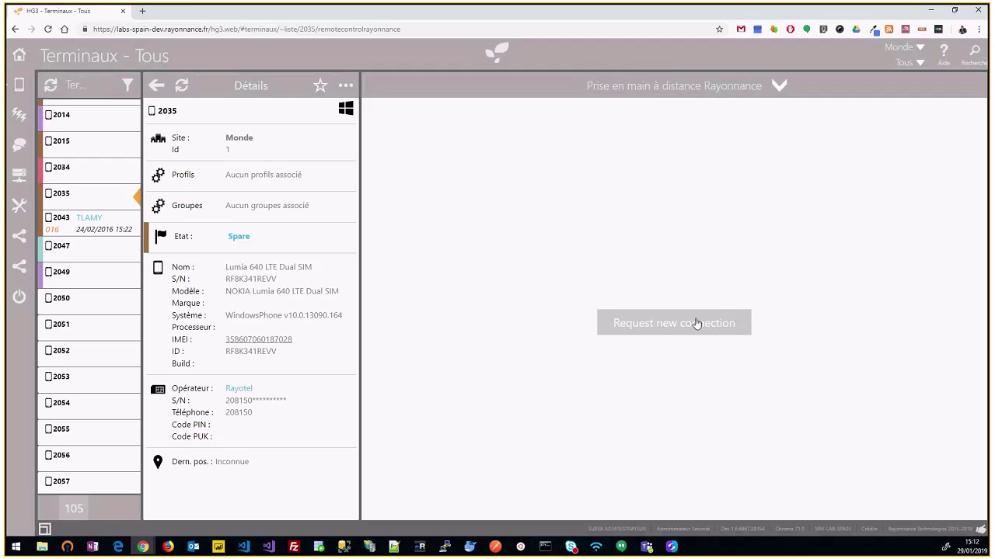
pyautogui.click(679, 335)
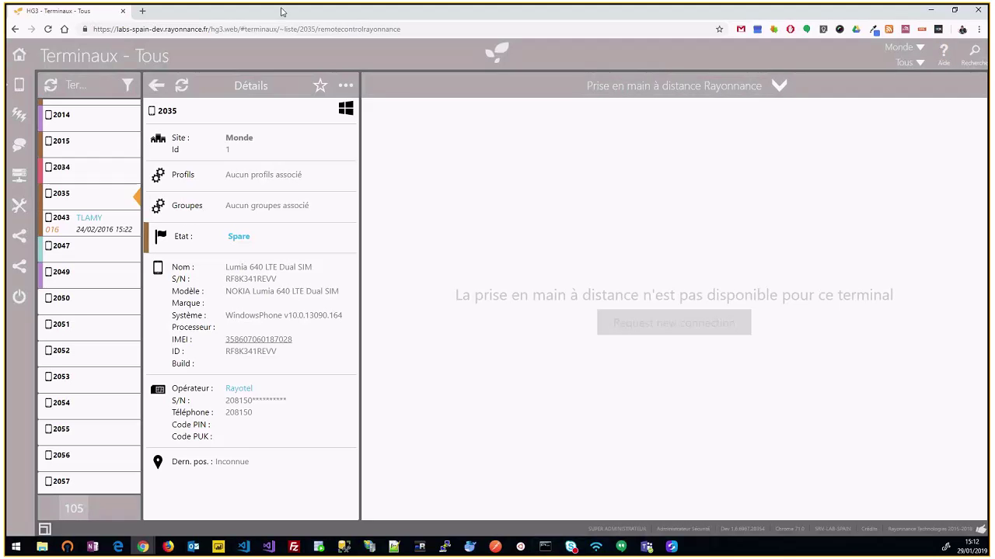
pyautogui.moveTo(282, 12); pyautogui.dragTo(7, 47)
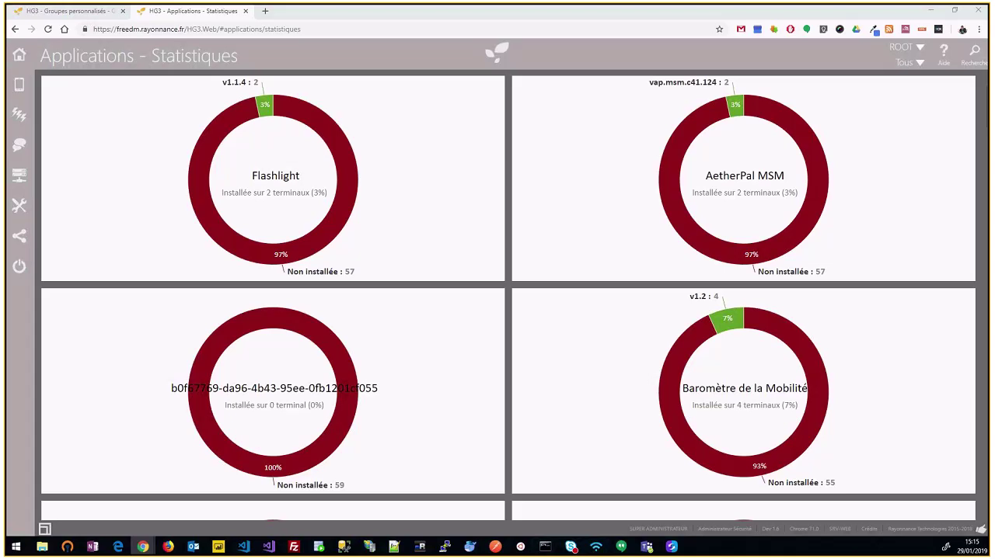
# Bring the tablet 2043 remote-control window onscreen and maximize it
pyautogui.moveTo(0, 57); pyautogui.dragTo(520, 57)
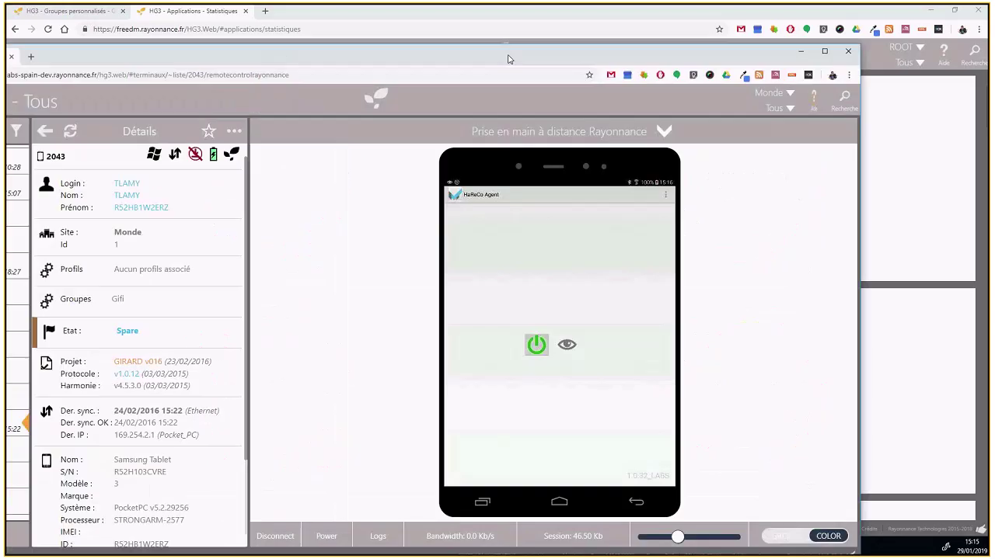
pyautogui.doubleClick(520, 57)
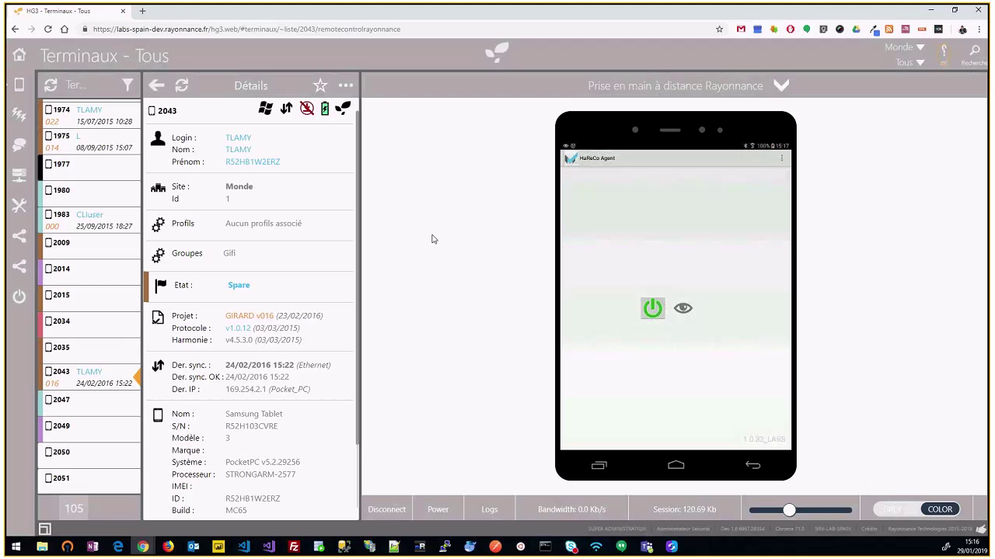
# Open the Serveurs section's options, then hide the browser to show the Windows desktop
pyautogui.click(19, 176)
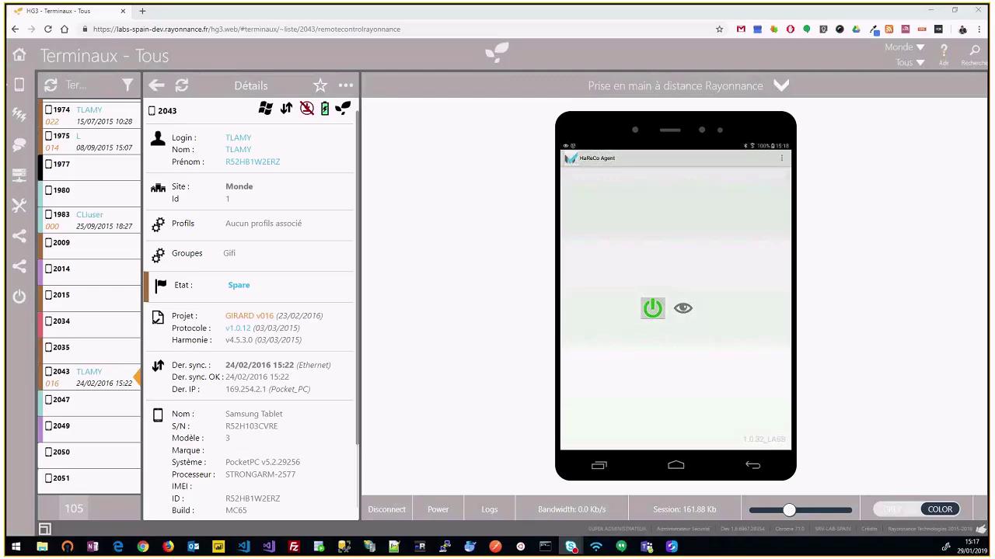
pyautogui.press('super+d')
pyautogui.press('super+d')
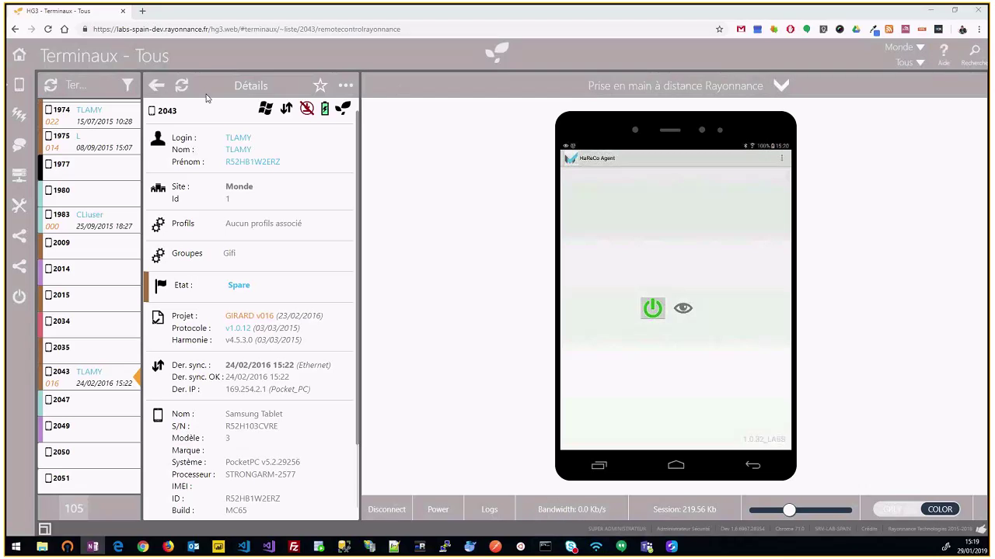
# Send tablet 2043 to its home screen, leaving the device tools list unchanged
pyautogui.click(687, 90)
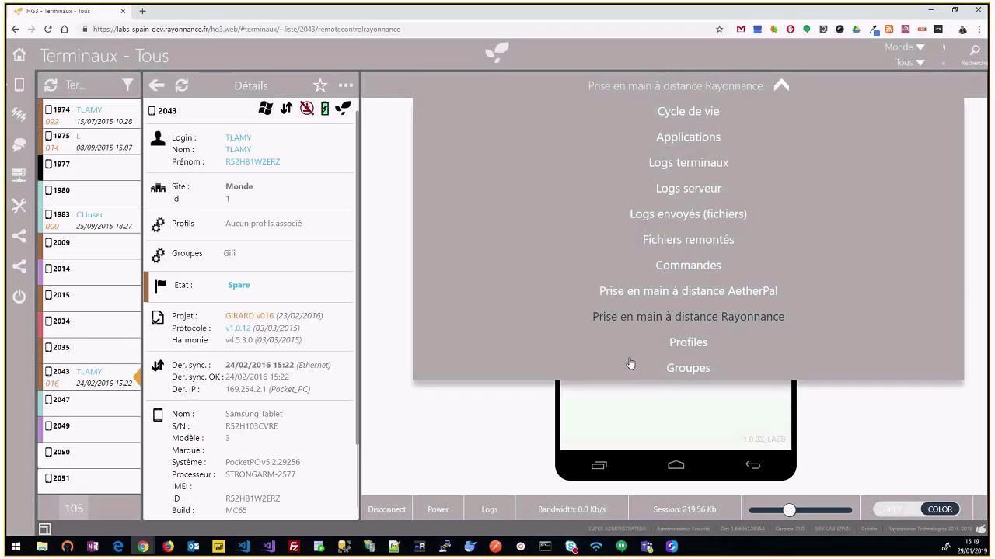
pyautogui.click(622, 316)
pyautogui.click(674, 471)
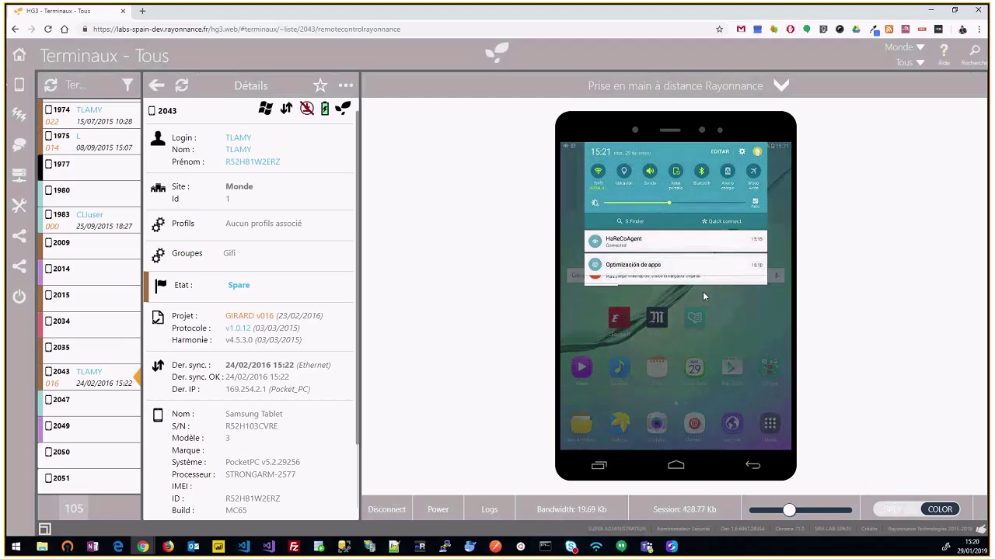
# Lower the stream quality, switch tablet 2043's view to GREY, and return it home
pyautogui.moveTo(788, 510); pyautogui.dragTo(767, 510)
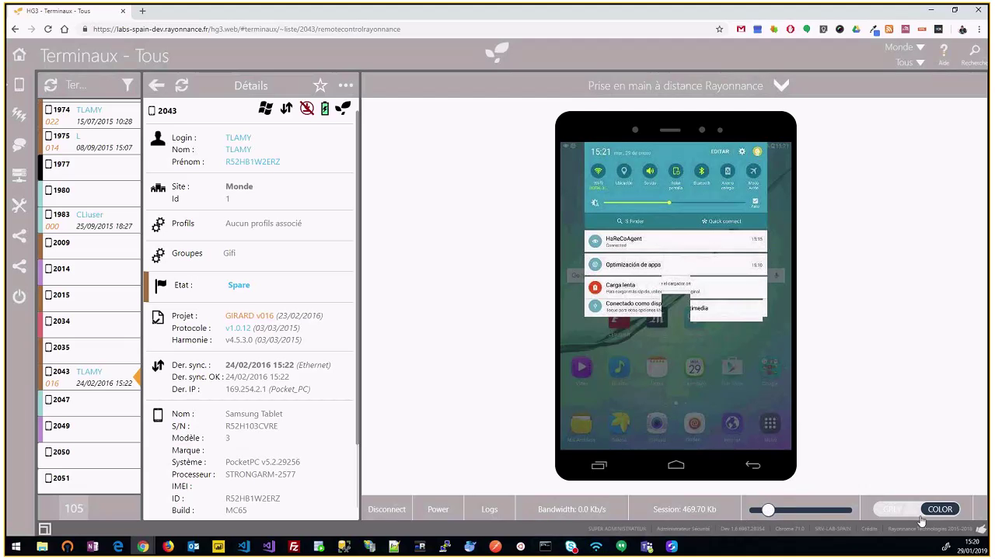
pyautogui.click(892, 510)
pyautogui.click(676, 467)
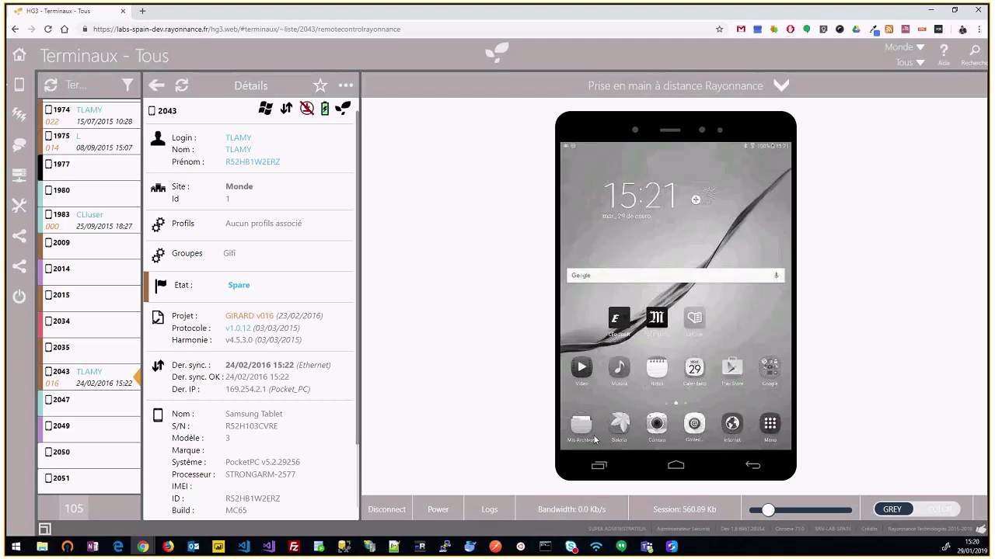
pyautogui.click(583, 436)
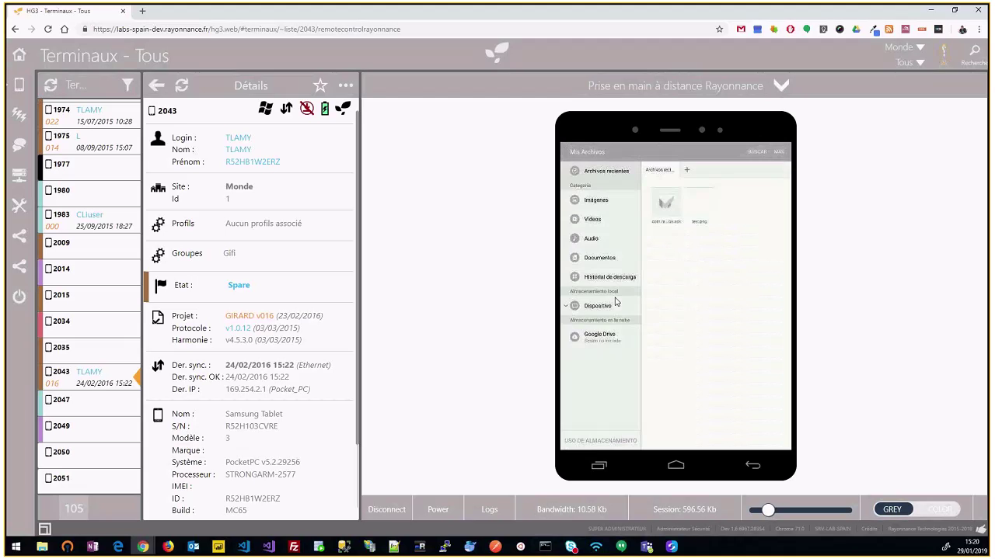
pyautogui.click(597, 200)
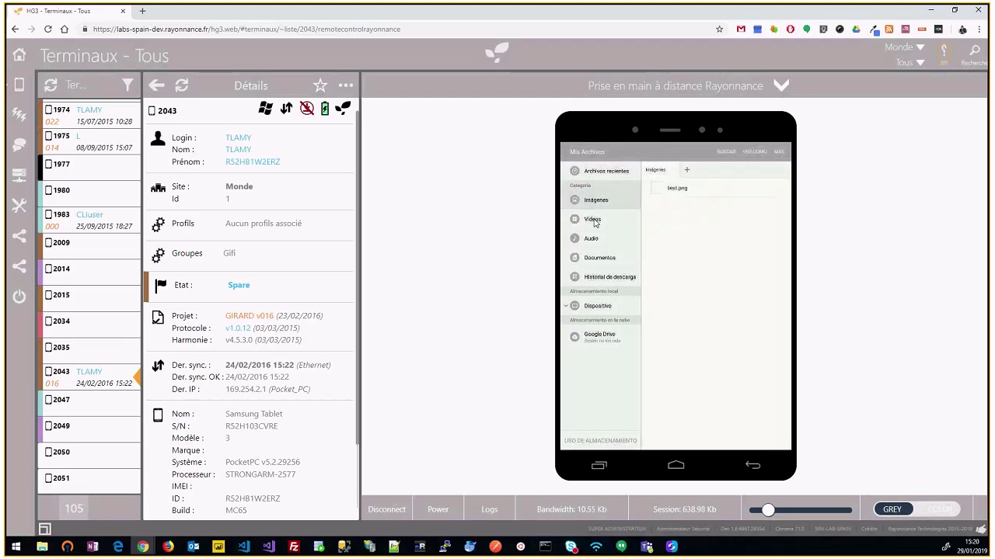
pyautogui.click(590, 260)
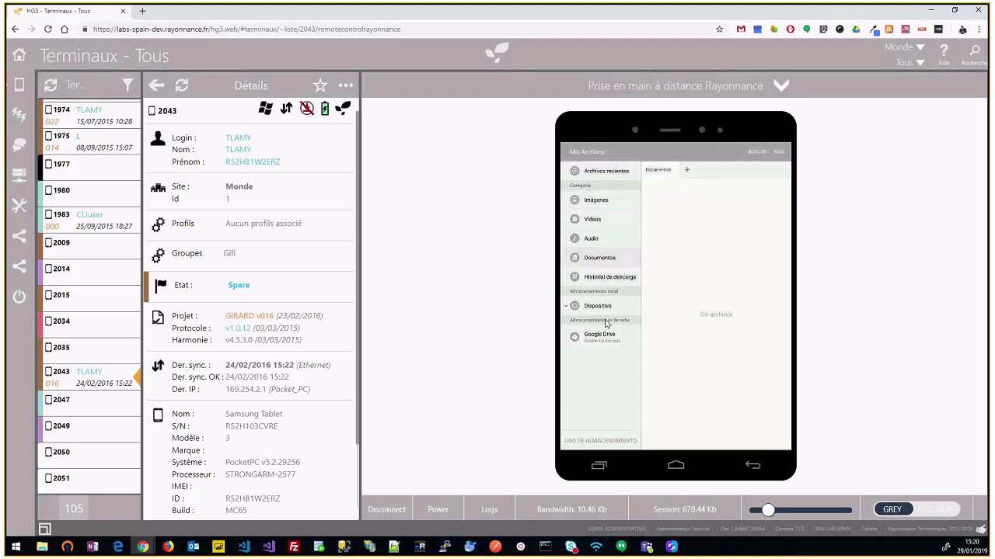
pyautogui.click(676, 466)
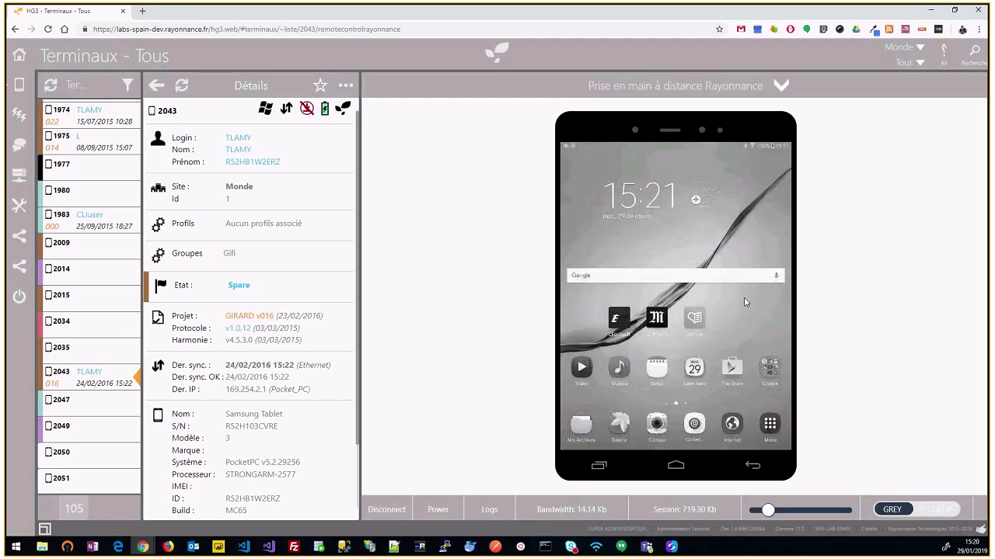
# Launch the Le Monde app on tablet 2043
pyautogui.click(655, 322)
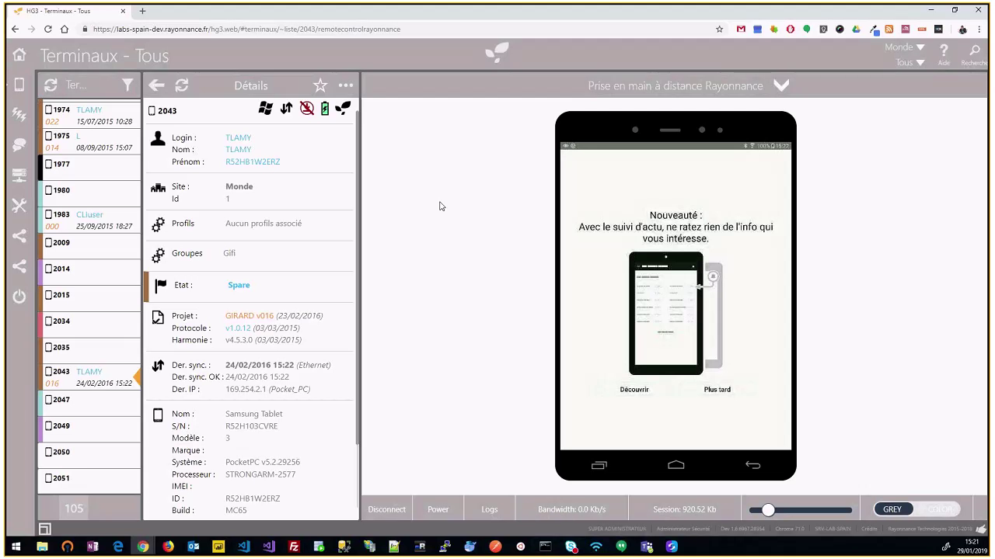
# Choose Arrêter le partage on the browser's sharing bar to end the screen share
pyautogui.moveTo(531, 7)
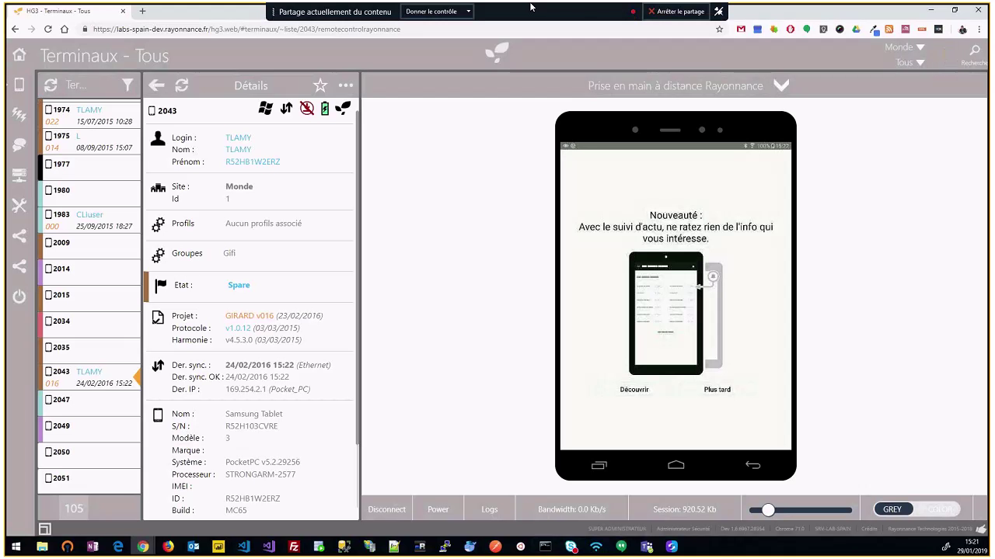
pyautogui.click(659, 11)
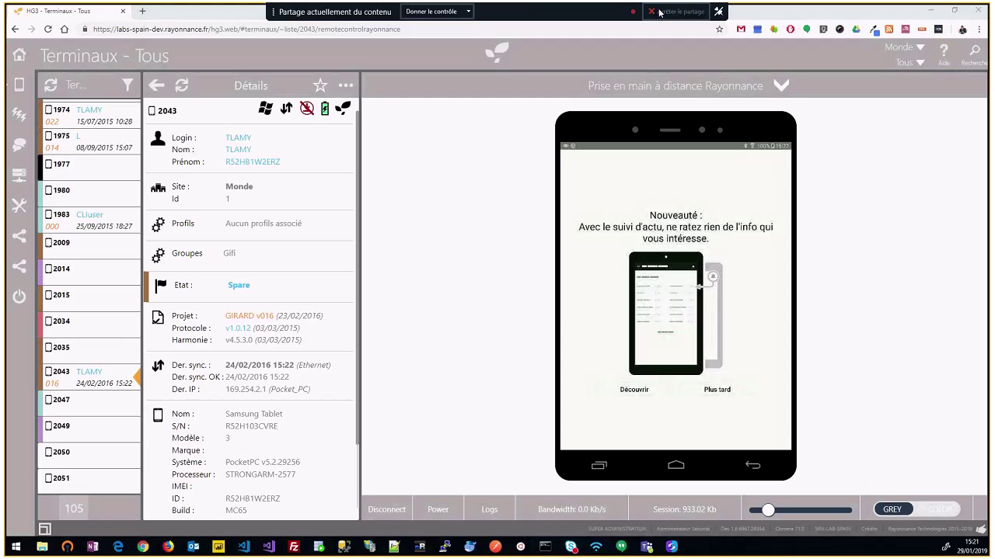